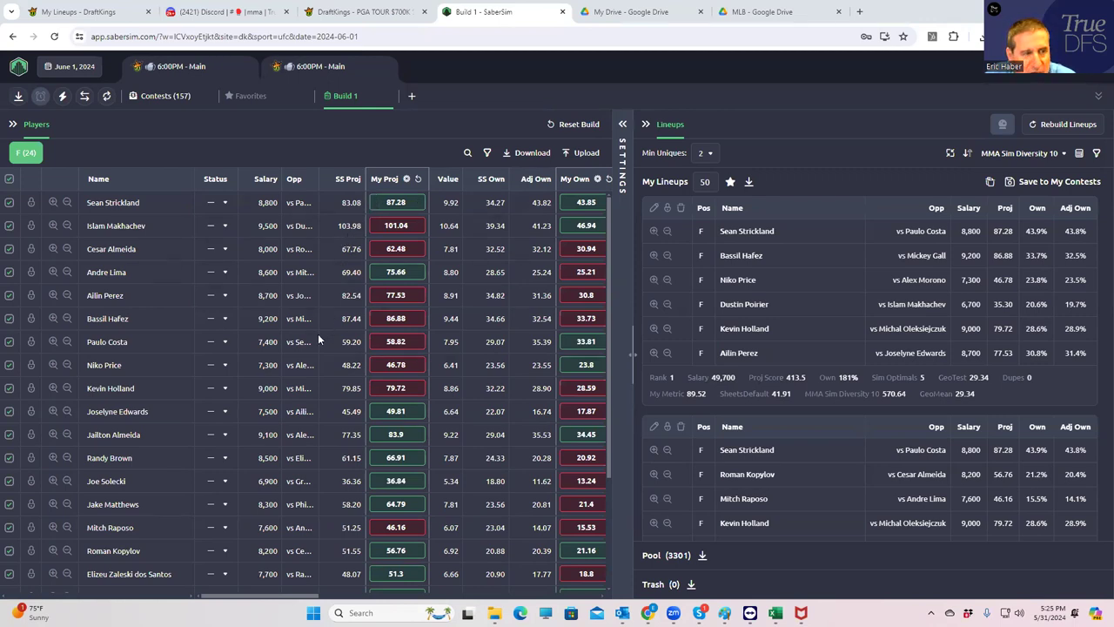
# Scroll the Players table sideways back and forth to inspect its columns.
pyautogui.hscroll(4, 294, 592)
pyautogui.hscroll(-4, 296, 594)
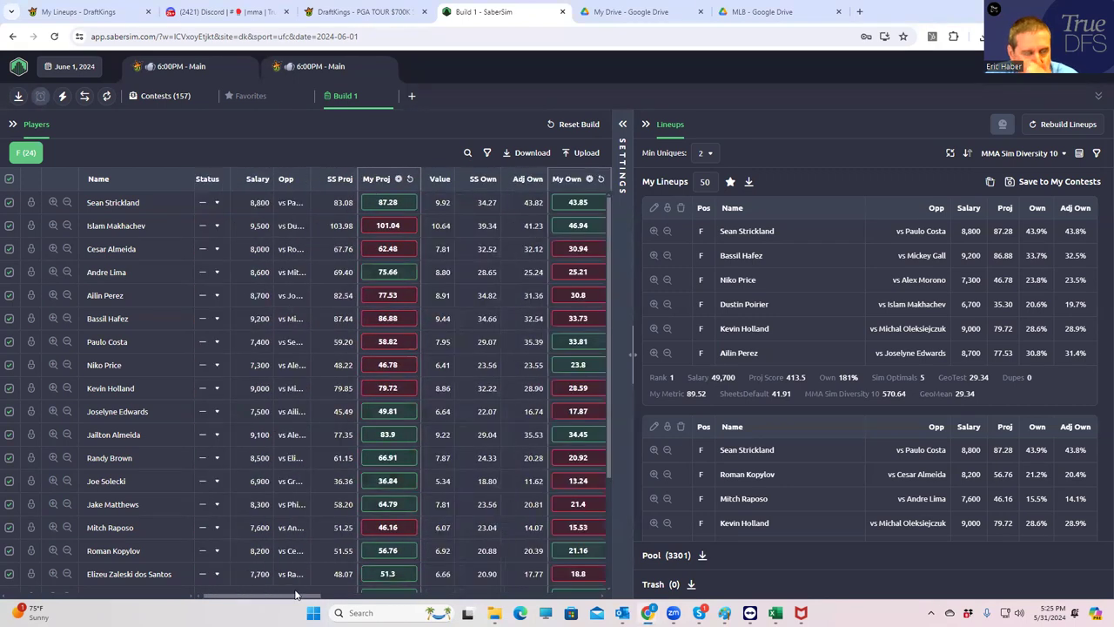
pyautogui.hscroll(4, 295, 594)
pyautogui.hscroll(-4, 283, 581)
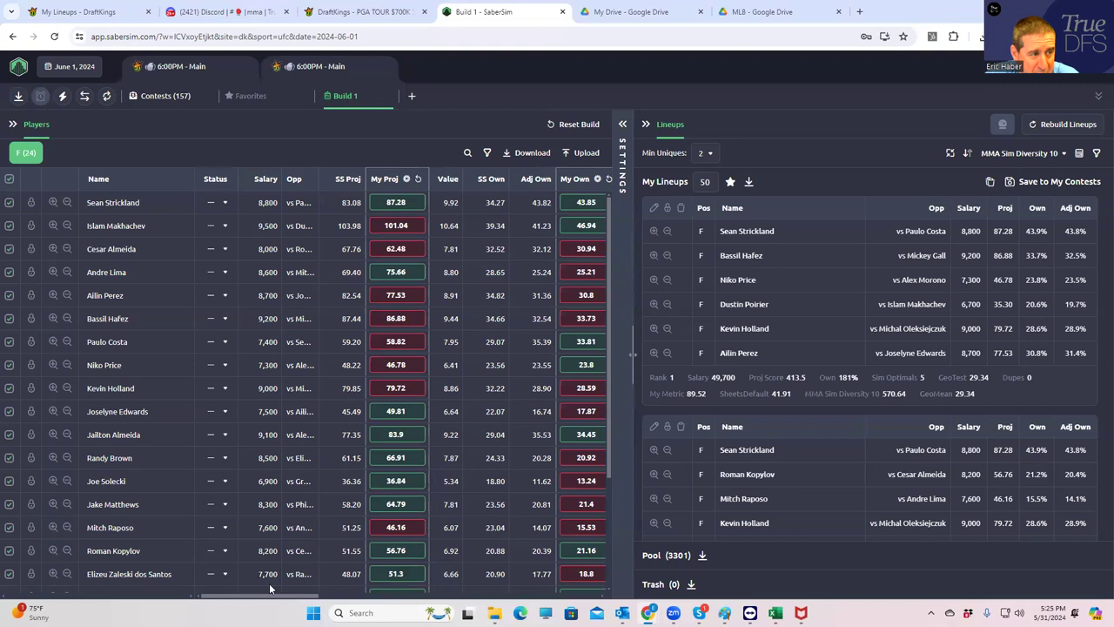
pyautogui.click(384, 179)
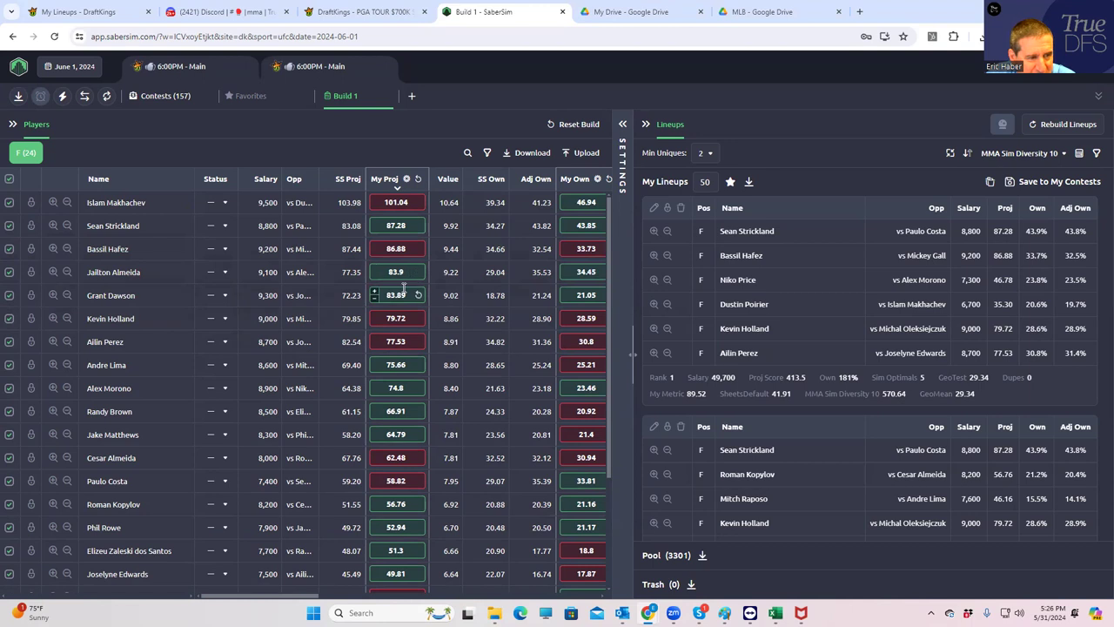
pyautogui.click(389, 249)
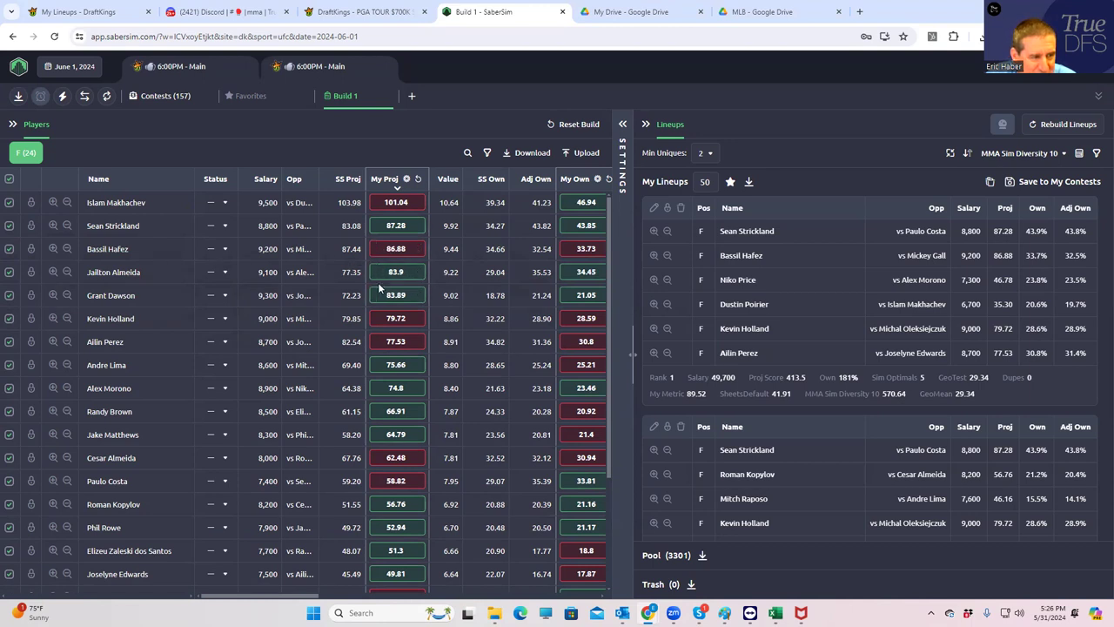
pyautogui.click(396, 272)
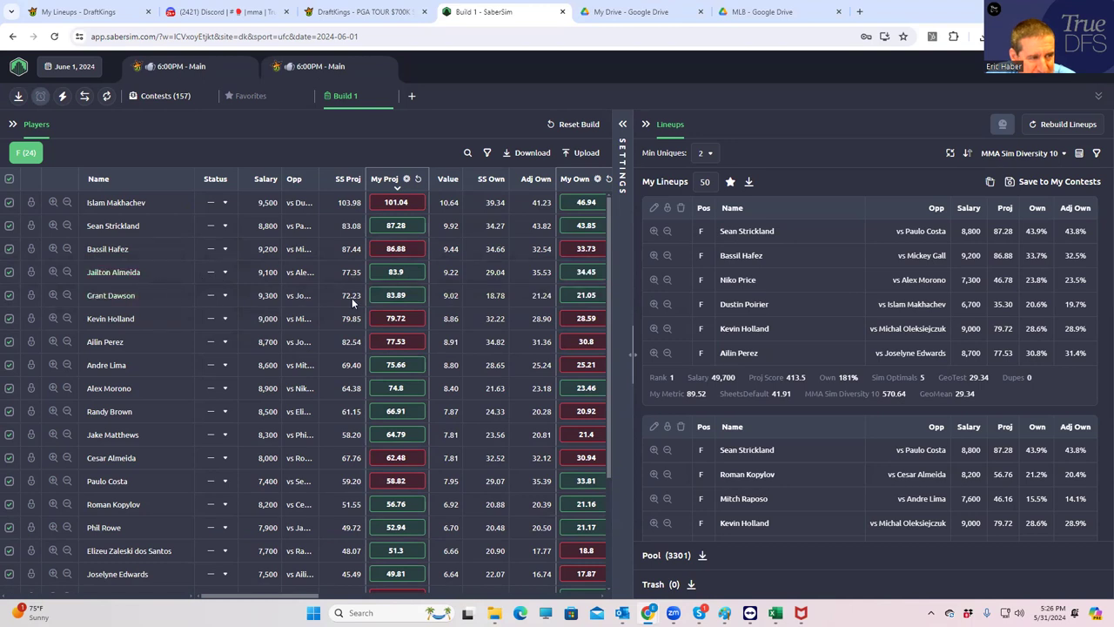
pyautogui.click(401, 295)
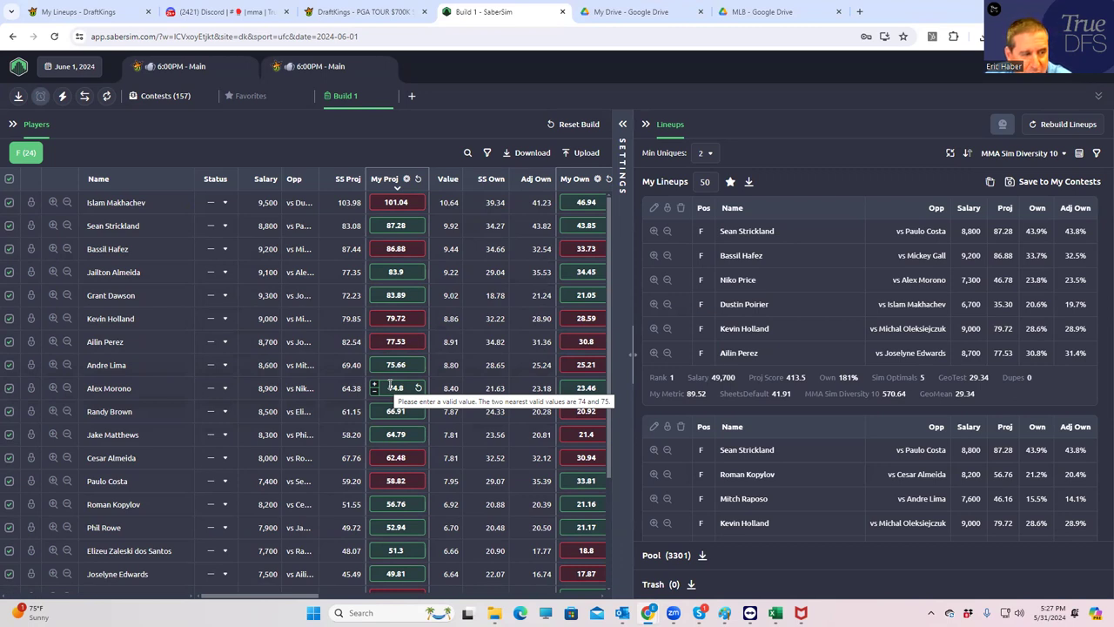
pyautogui.press('Return')
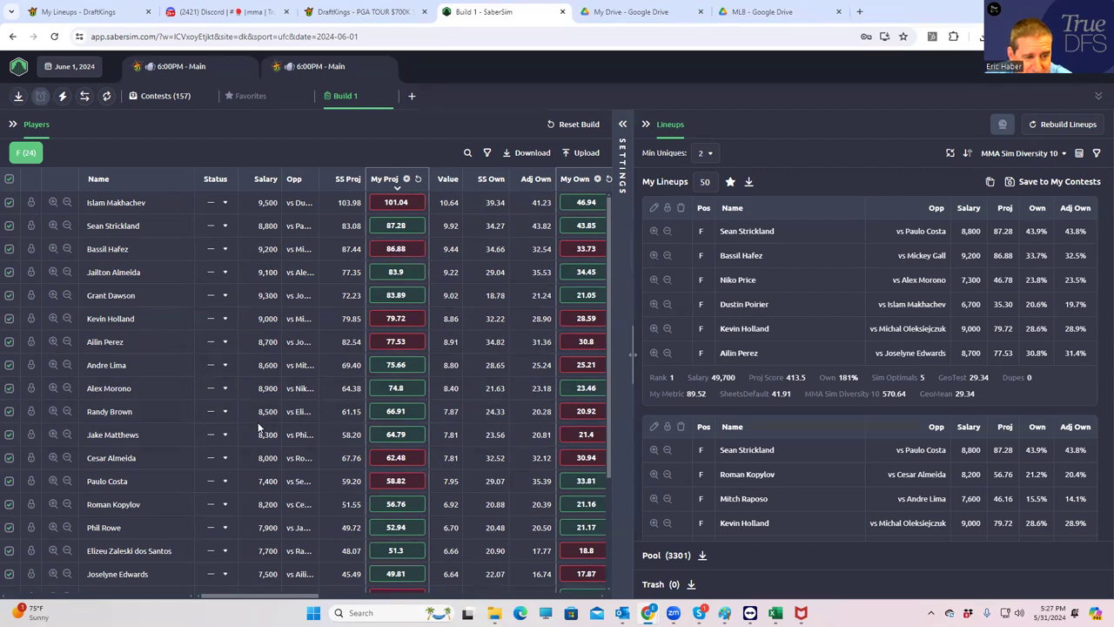
pyautogui.click(586, 366)
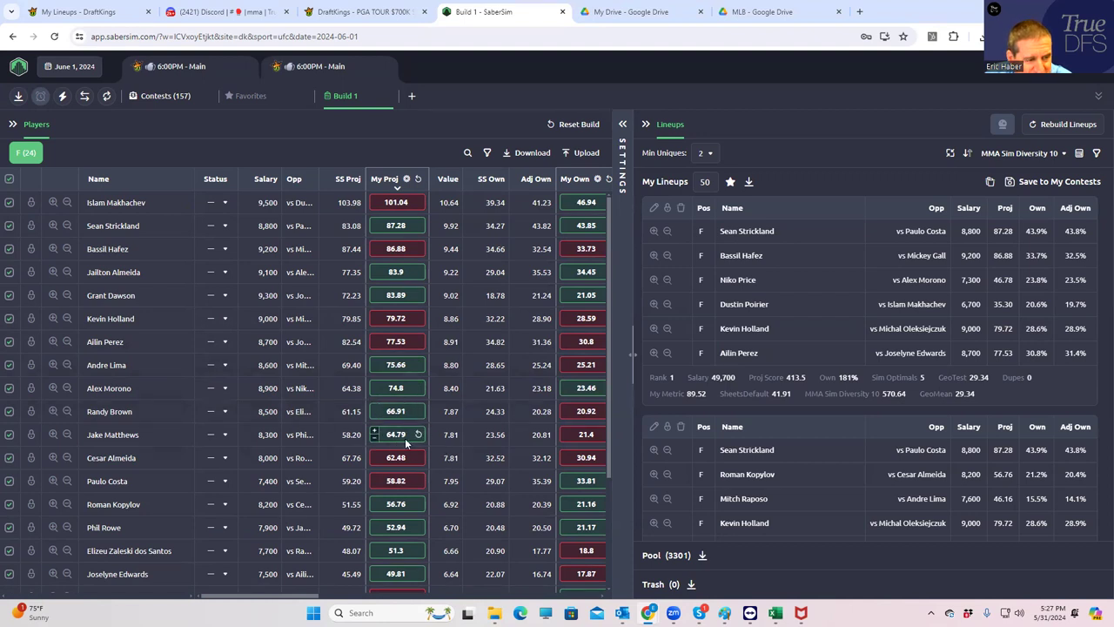
# Scroll down the Players table.
pyautogui.scroll(-4, 405, 426)
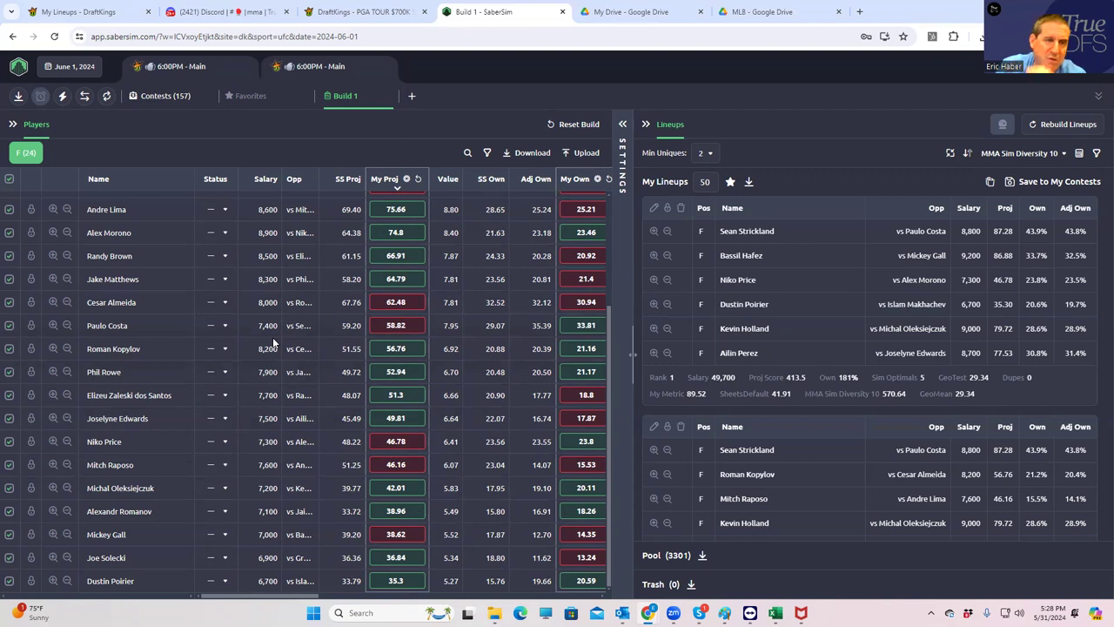
# Expand the build settings and change My Lineups from 50 to 150.
pyautogui.click(621, 127)
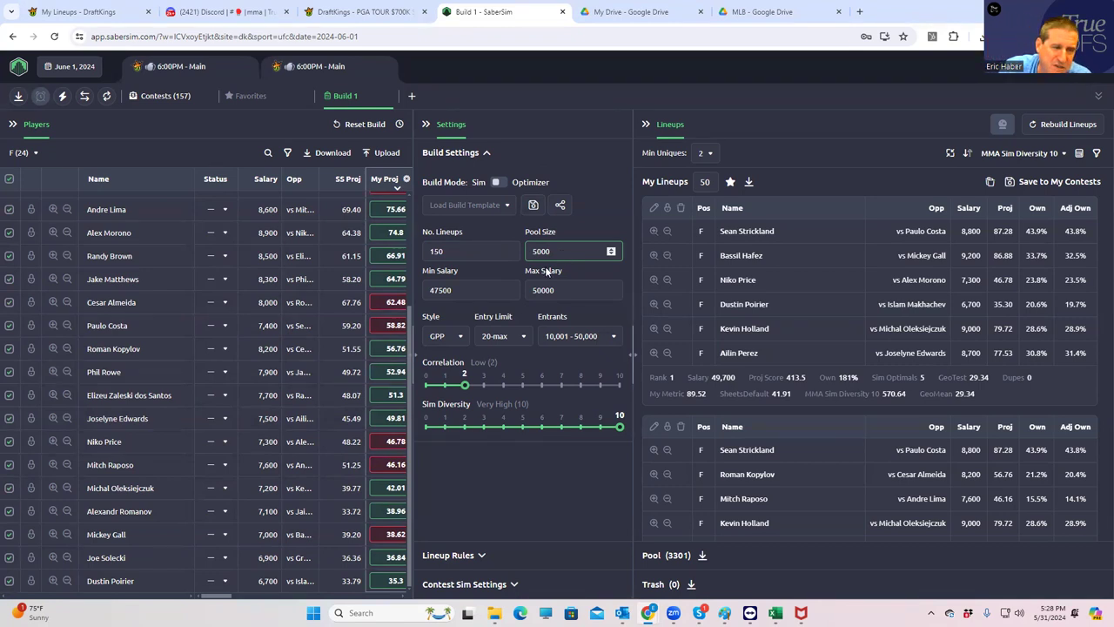
pyautogui.click(707, 182)
pyautogui.press('BackSpace')
pyautogui.press('BackSpace')
pyautogui.write('150')
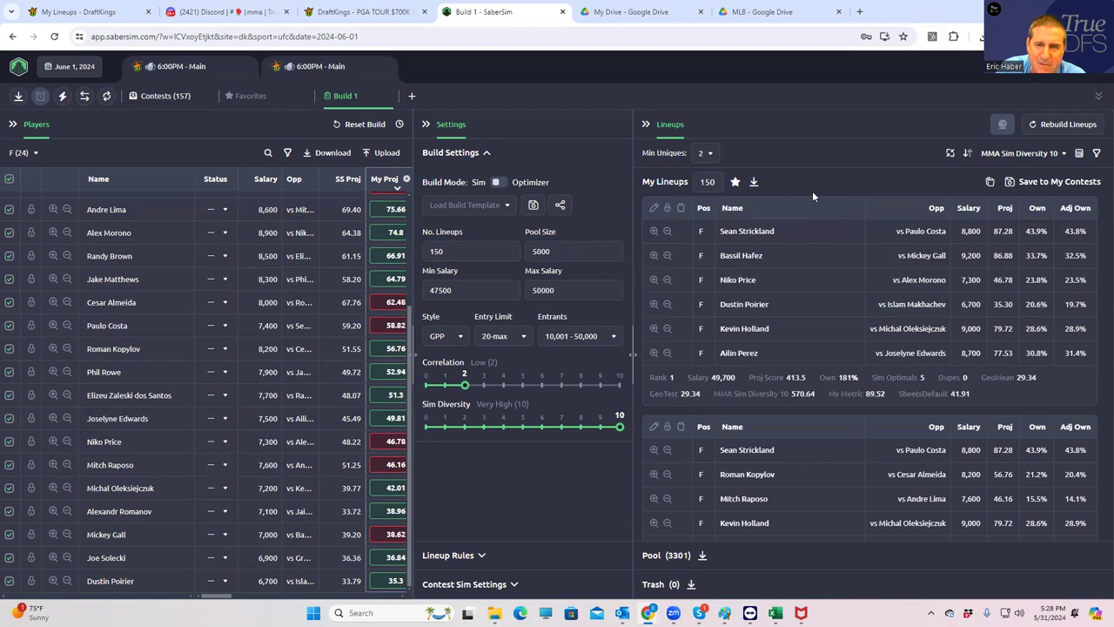
pyautogui.click(1061, 156)
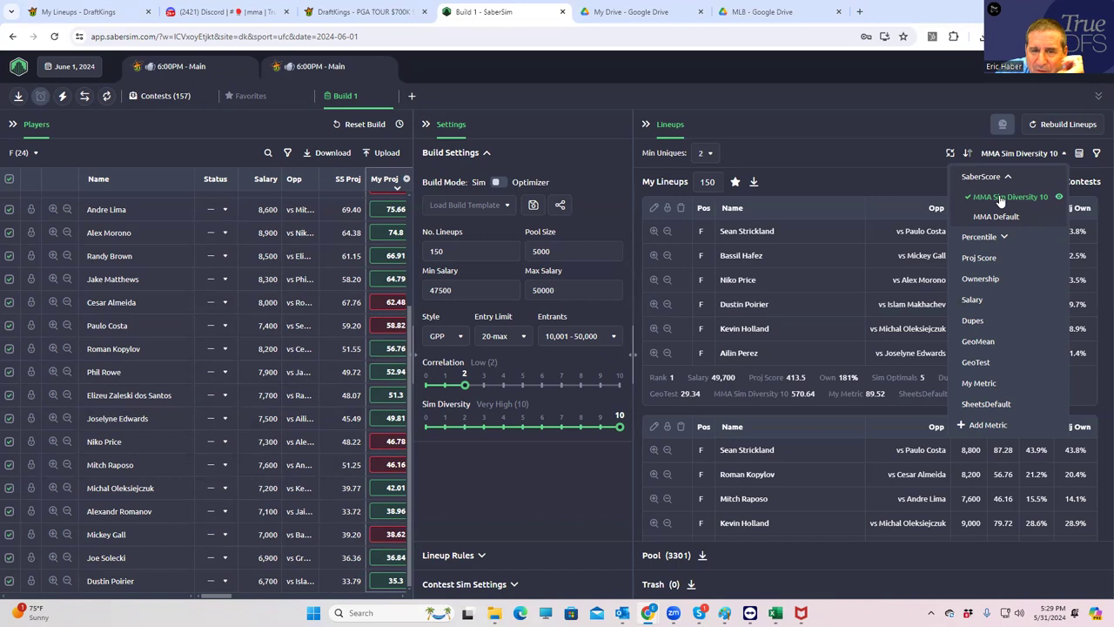
pyautogui.click(1000, 201)
pyautogui.click(1031, 155)
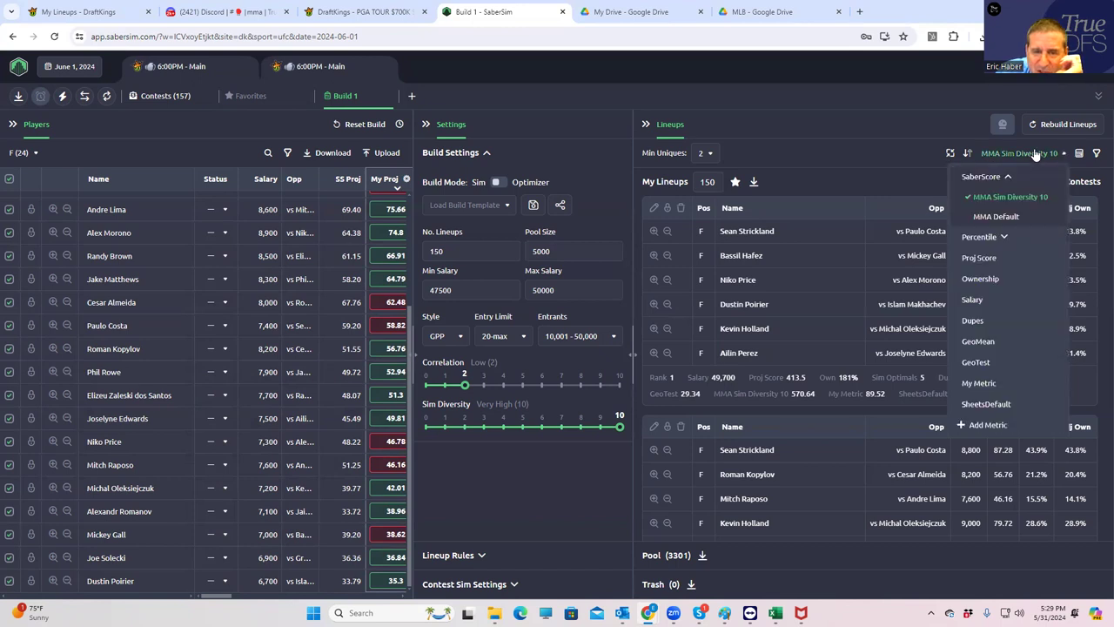
pyautogui.click(996, 199)
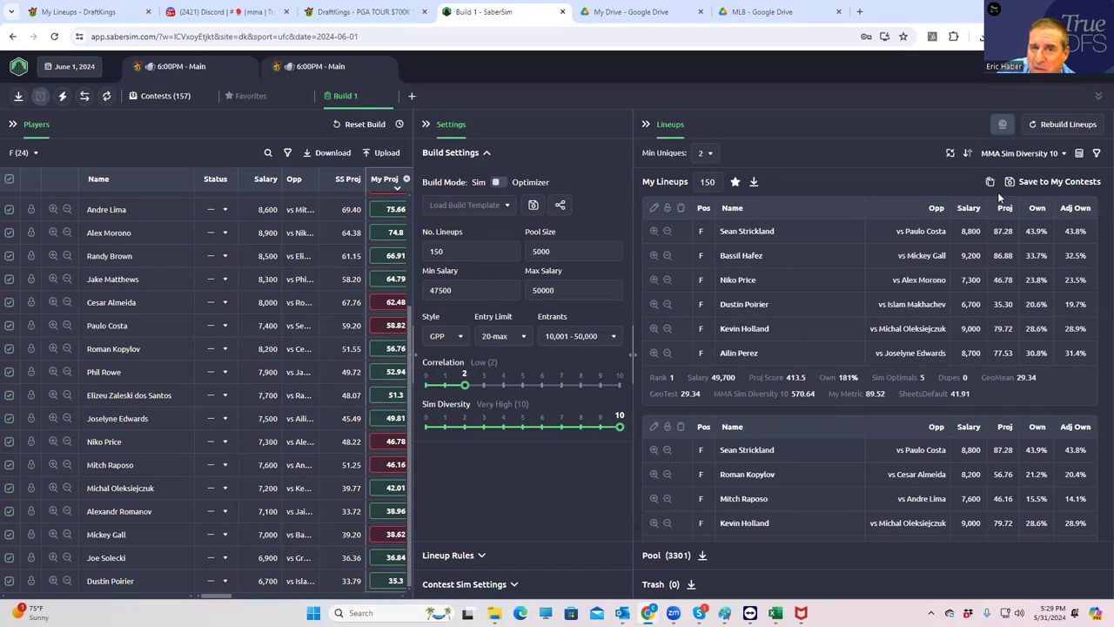
pyautogui.click(1034, 154)
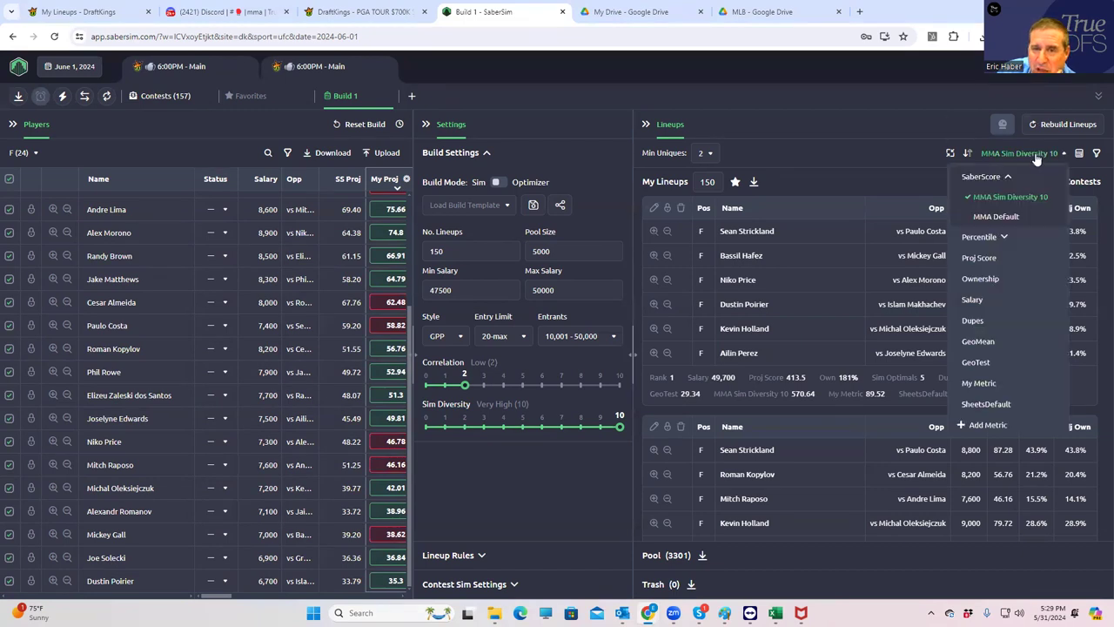
pyautogui.click(1013, 195)
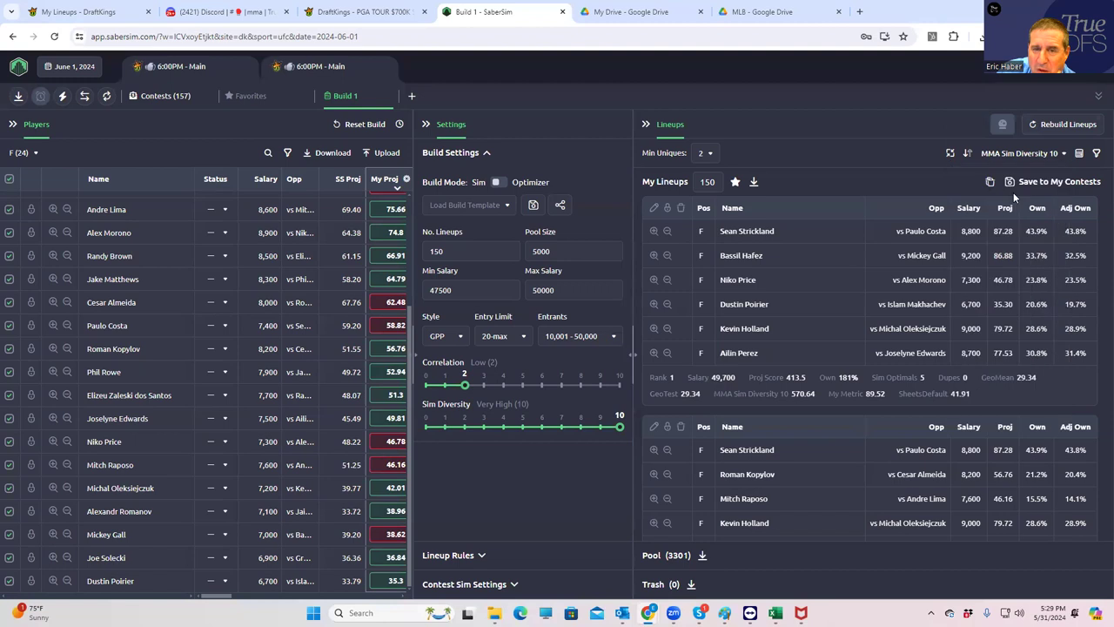
pyautogui.click(1037, 152)
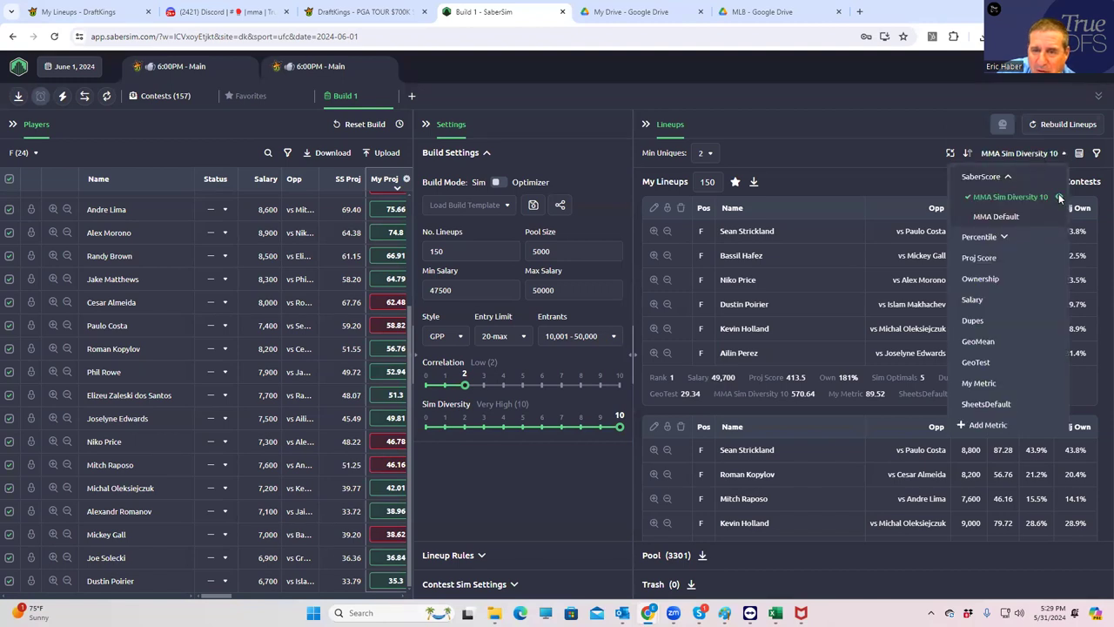
pyautogui.click(1058, 197)
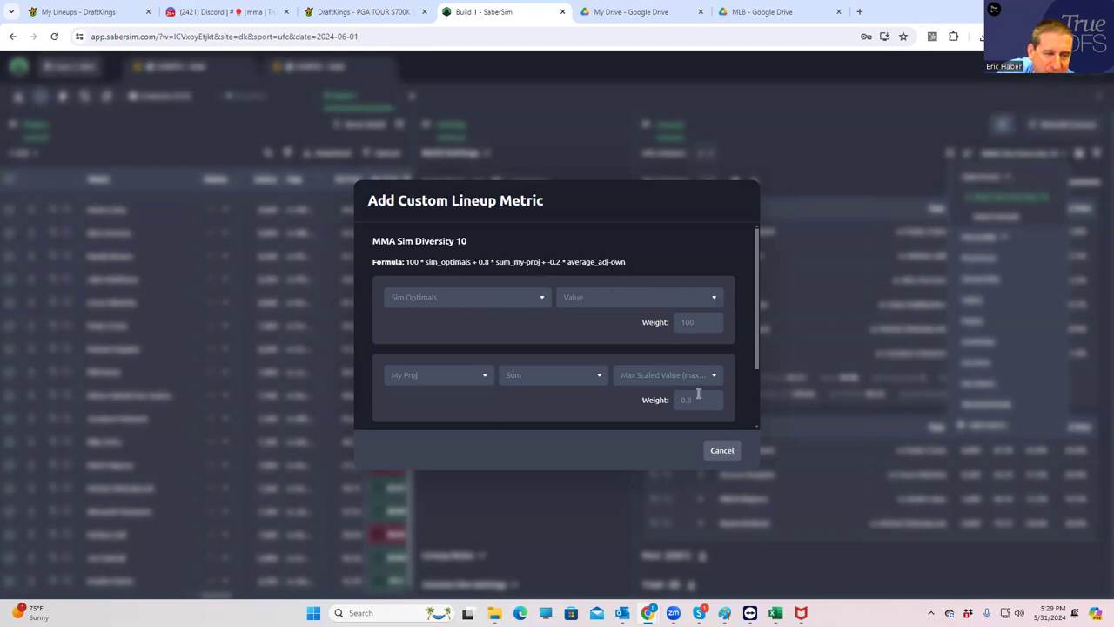
pyautogui.click(715, 449)
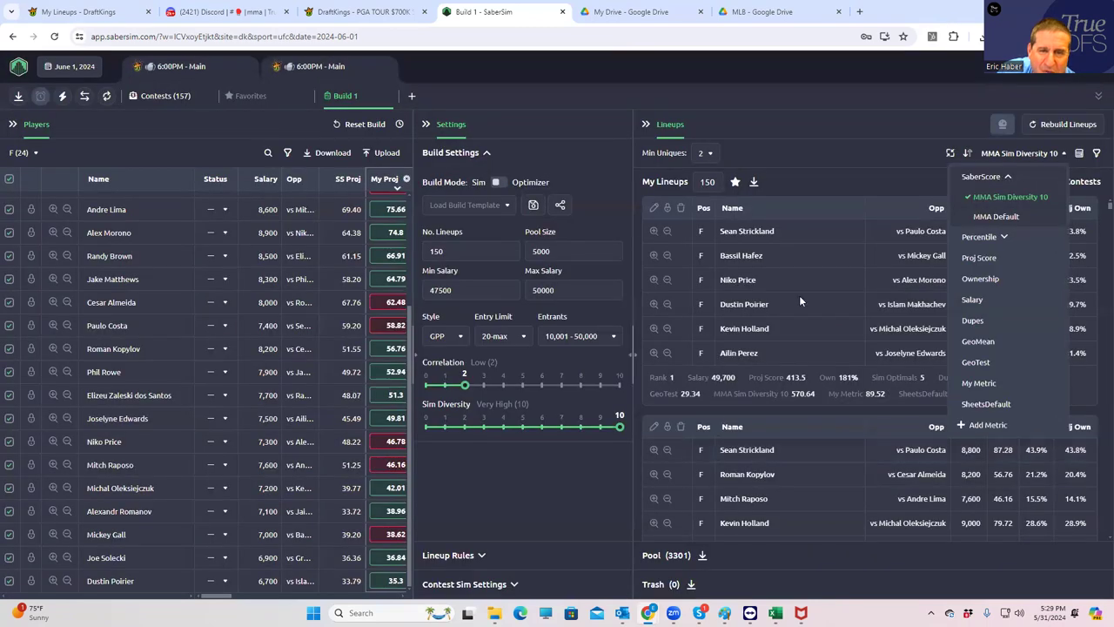
# Dismiss the ranking metric list, leaving MMA Sim Diversity 10 selected.
pyautogui.click(833, 170)
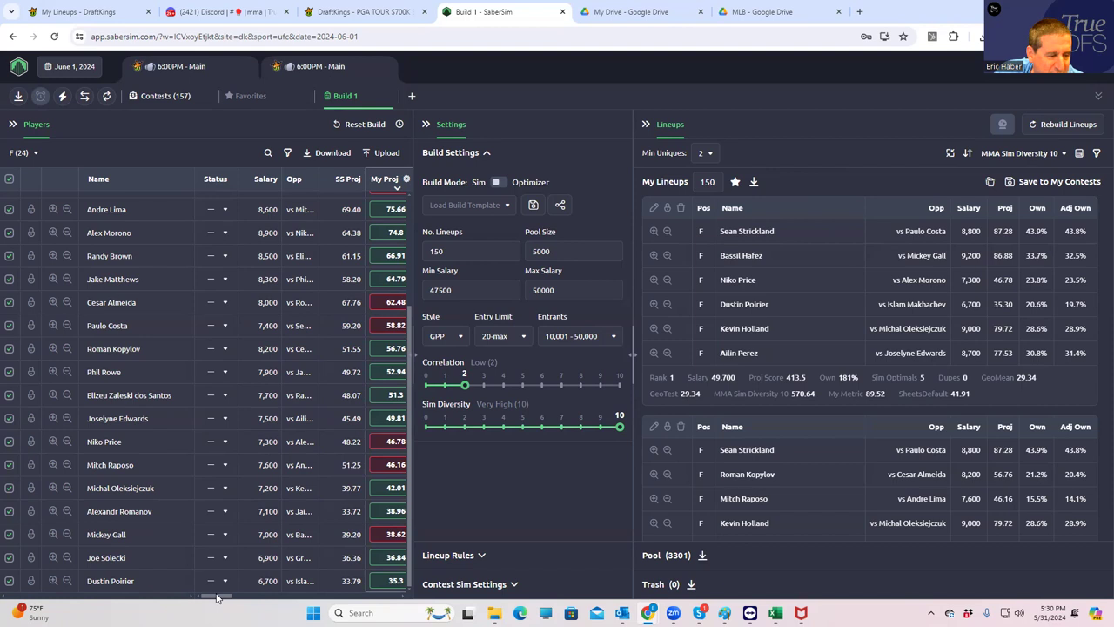
# Sort the players table by Exposure, highest first.
pyautogui.moveTo(218, 597); pyautogui.dragTo(278, 598)
pyautogui.click(351, 180)
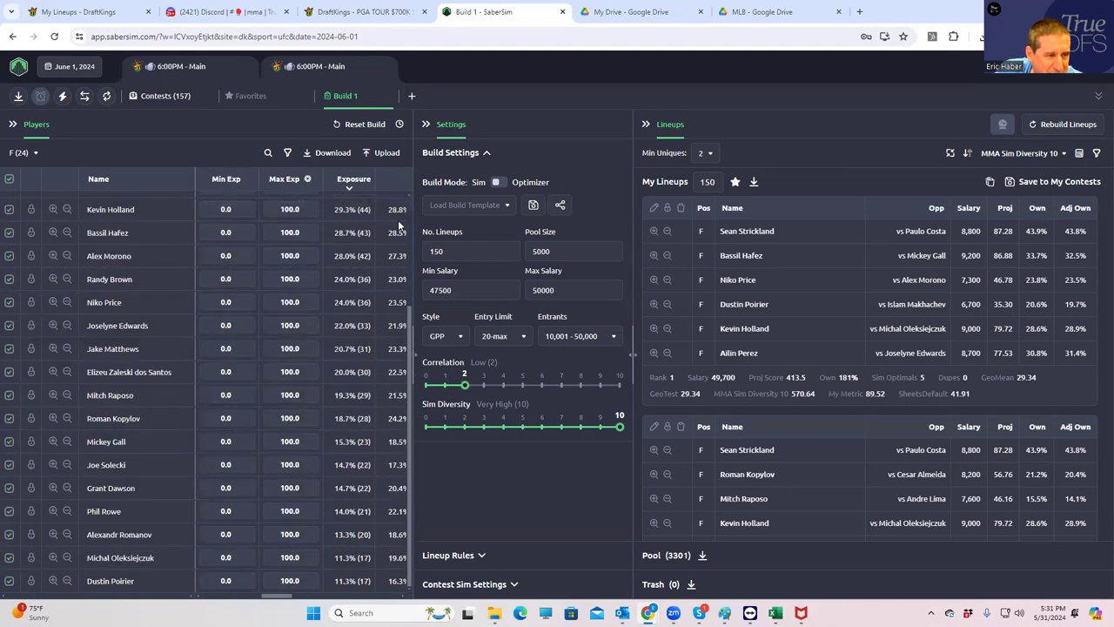
pyautogui.moveTo(408, 329); pyautogui.dragTo(405, 170)
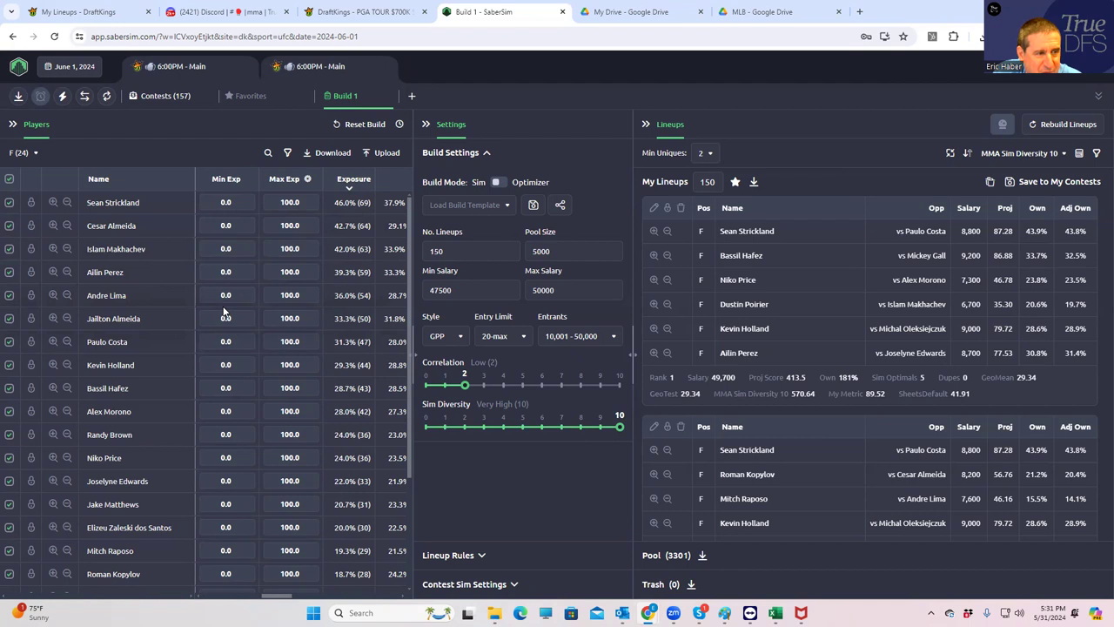
# Lower Min Uniques from 2 to 1 and set My Lineups to 50.
pyautogui.click(715, 153)
pyautogui.click(704, 178)
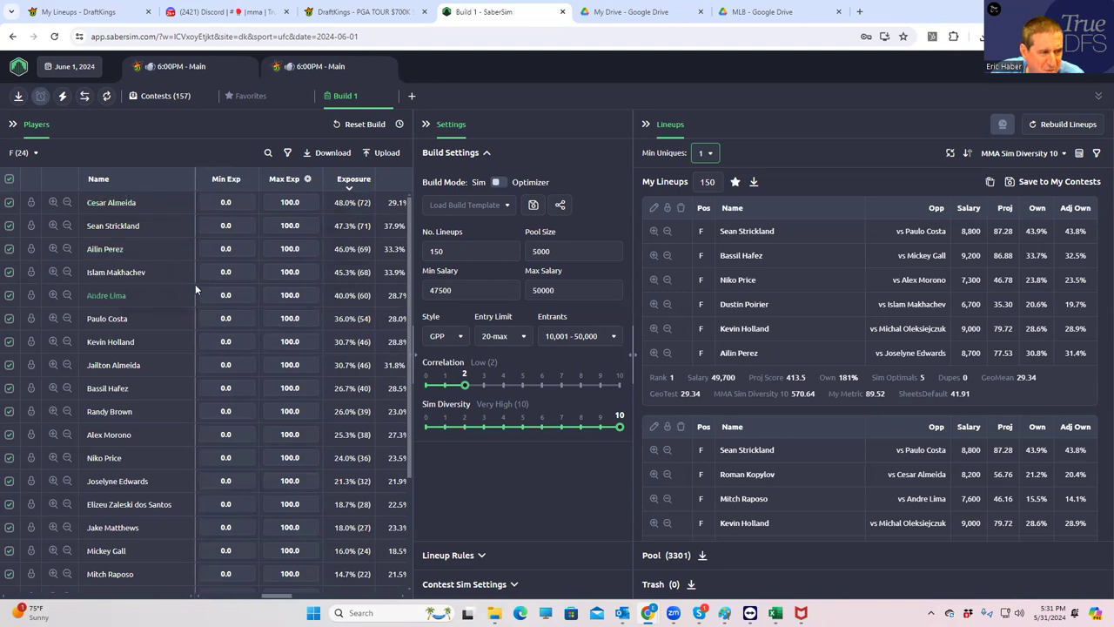
pyautogui.click(709, 181)
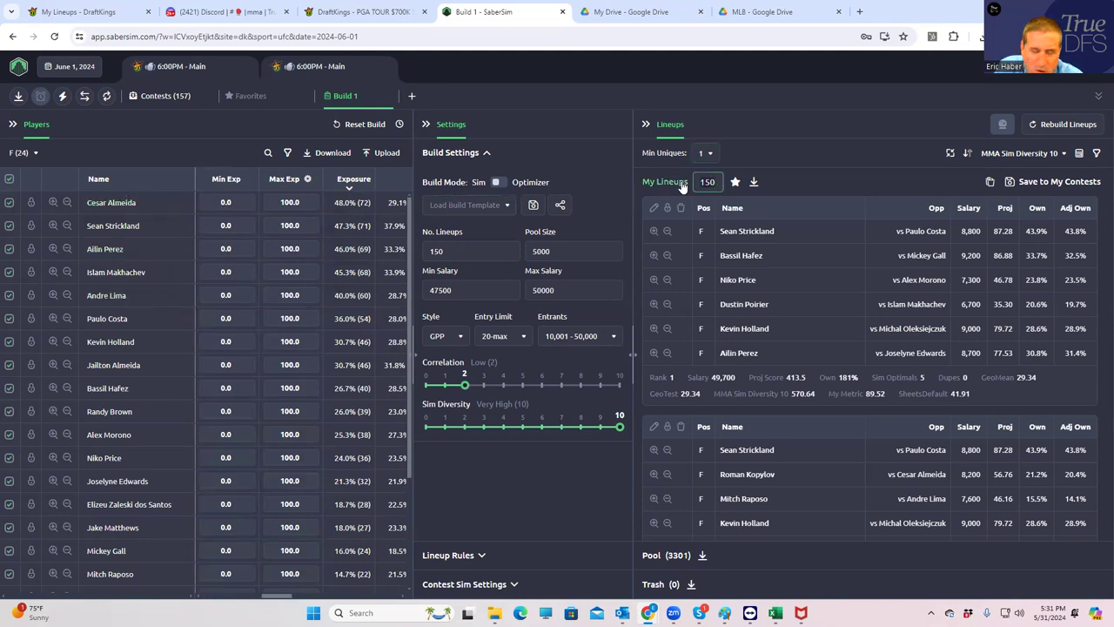
pyautogui.write('50')
pyautogui.click(854, 181)
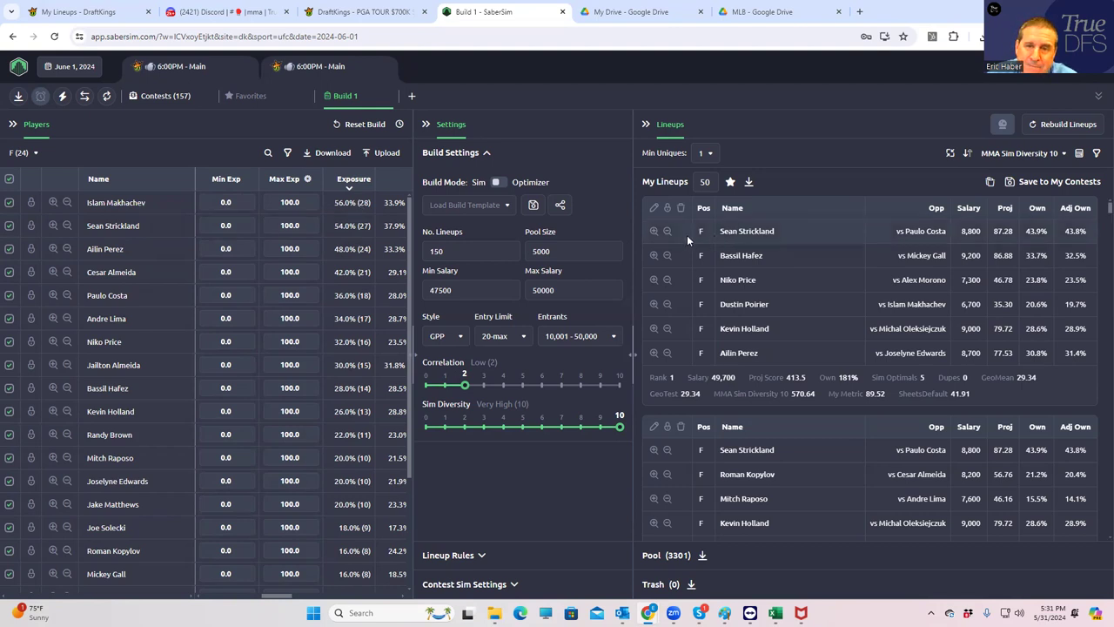
# Switch the lineup sort metric from MMA Sim Diversity 10 to MMA Default.
pyautogui.click(1028, 155)
pyautogui.click(1014, 211)
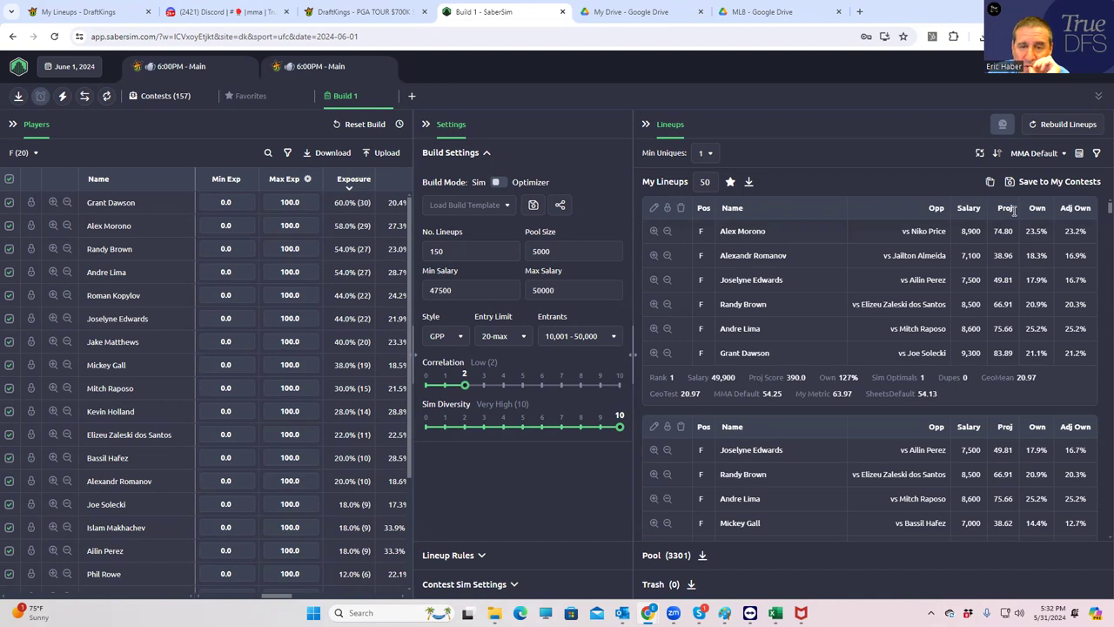
# Check the MMA Default formula (projection 0.5, 99th percentile 0.5, ownership −0.3) without changing it.
pyautogui.click(1062, 154)
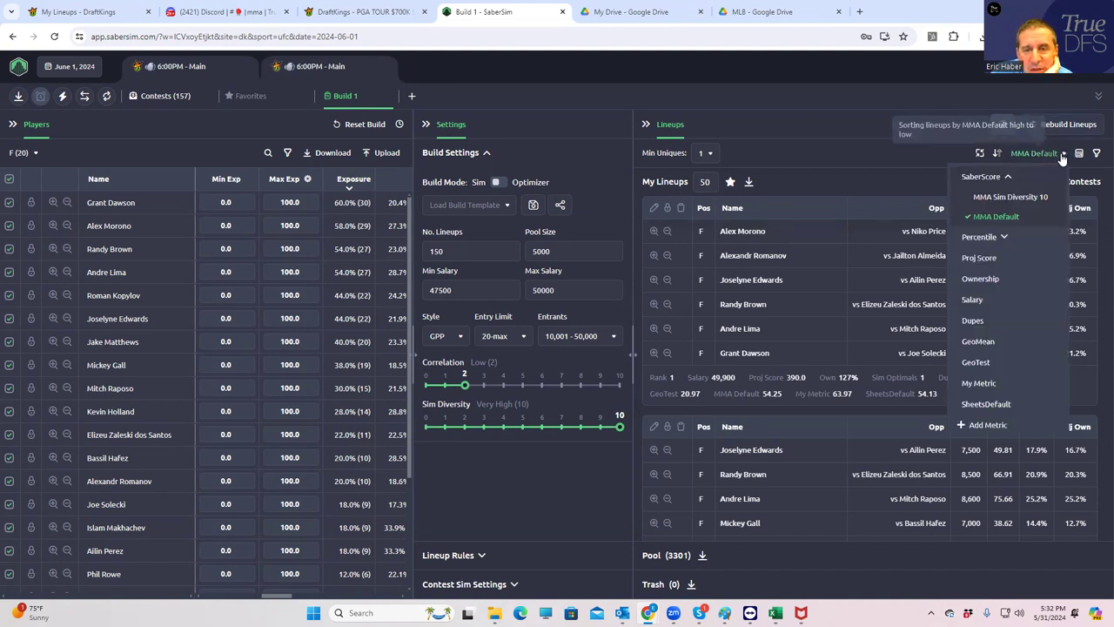
pyautogui.click(1059, 218)
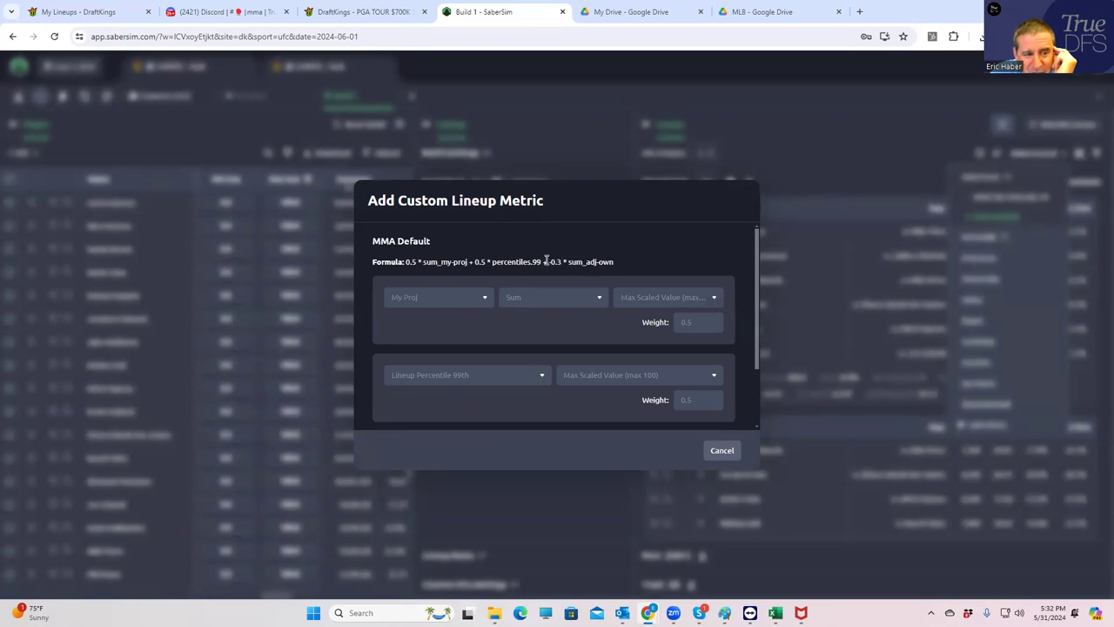
pyautogui.click(720, 451)
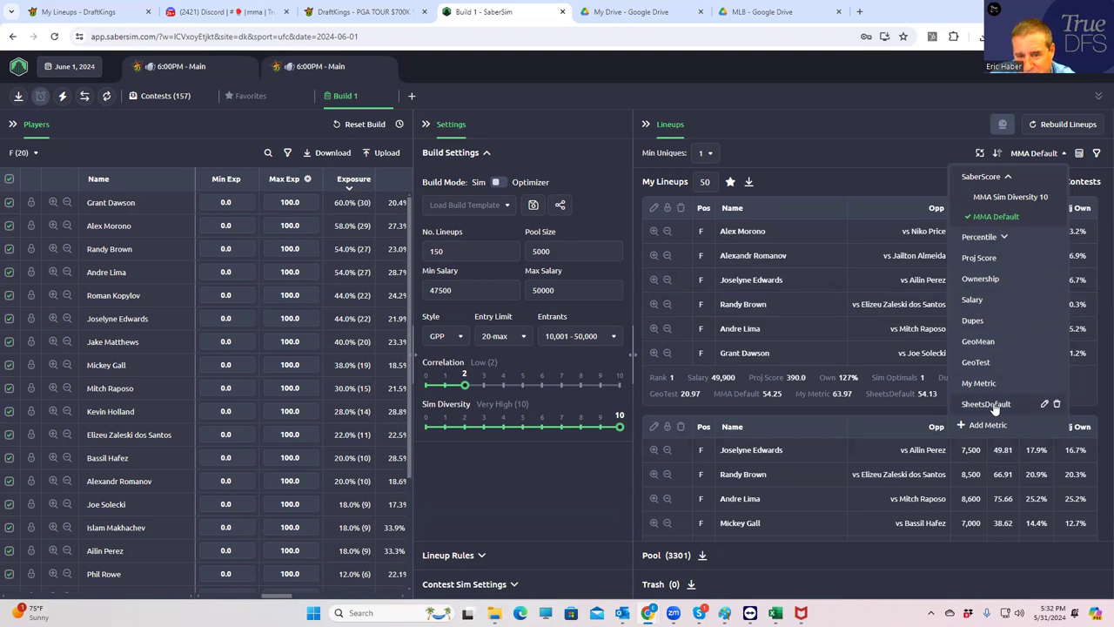
# Review the SheetsDefault formula (projection 0.5, 95th percentile 0.5, ownership −0.3), then cancel.
pyautogui.click(1044, 405)
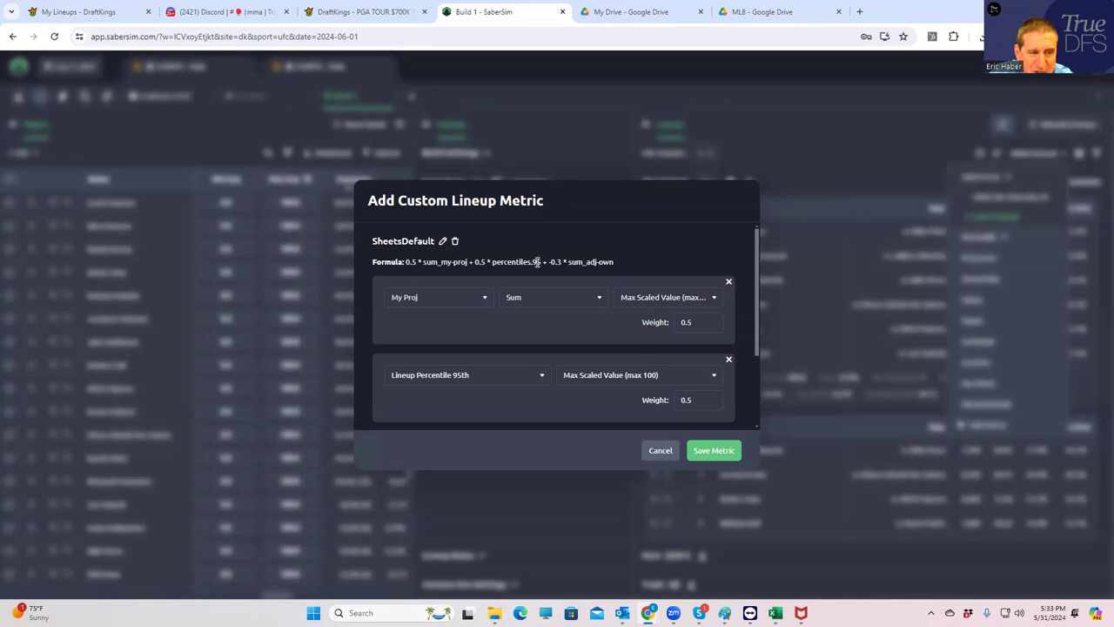
pyautogui.click(660, 451)
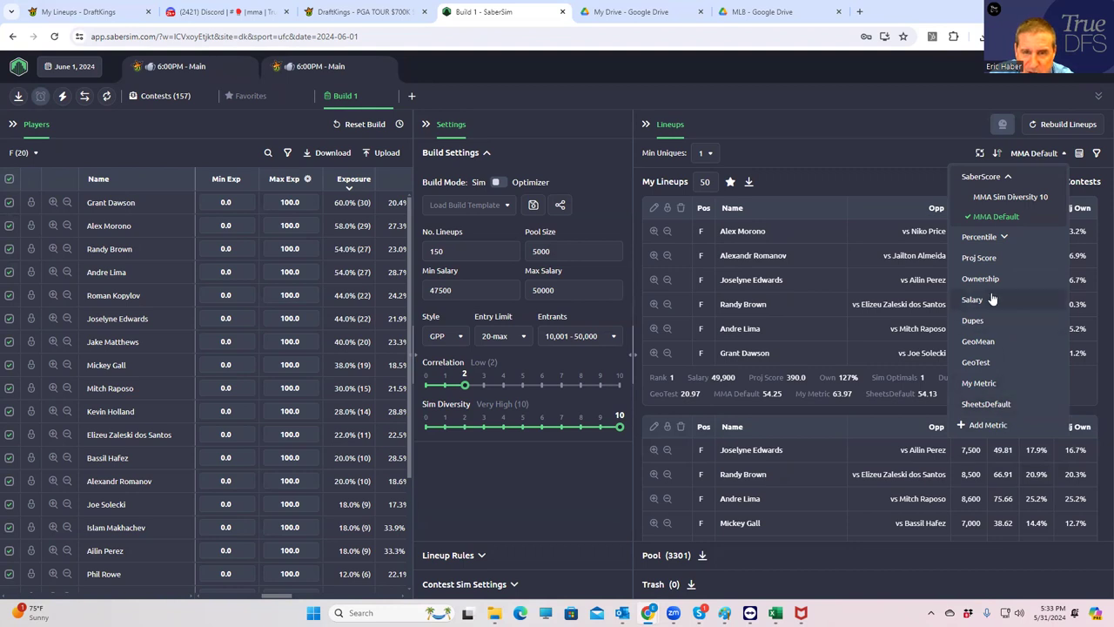
# Rank by SheetsDefault, switch back to MMA Sim Diversity 10, and expand Contest Sim Settings.
pyautogui.click(991, 404)
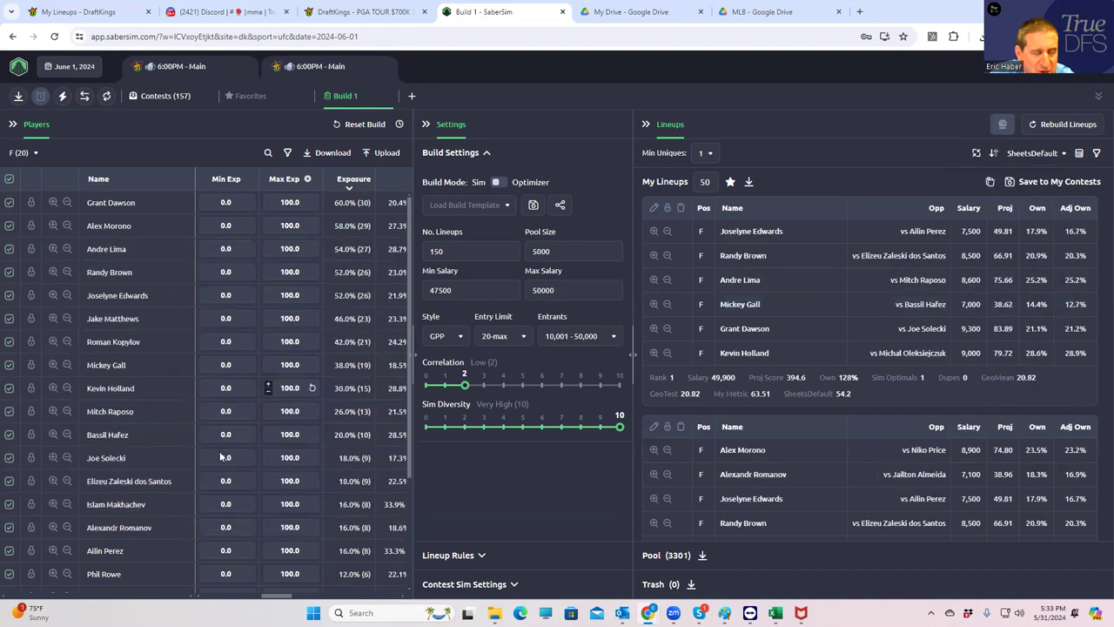
pyautogui.moveTo(279, 596); pyautogui.dragTo(228, 595)
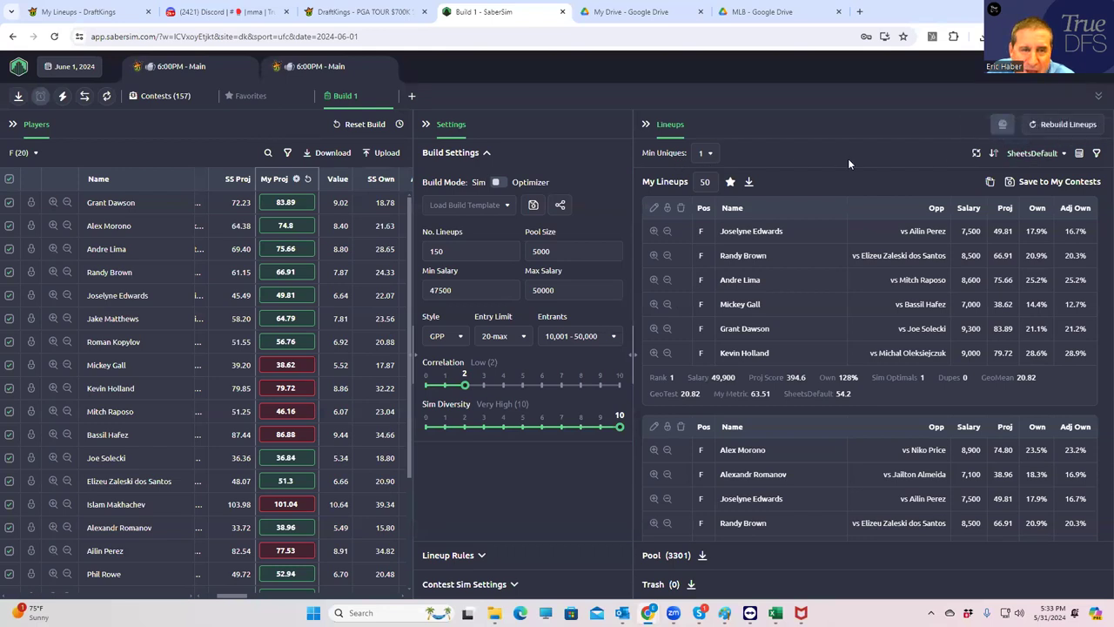
pyautogui.click(1017, 154)
pyautogui.click(1008, 197)
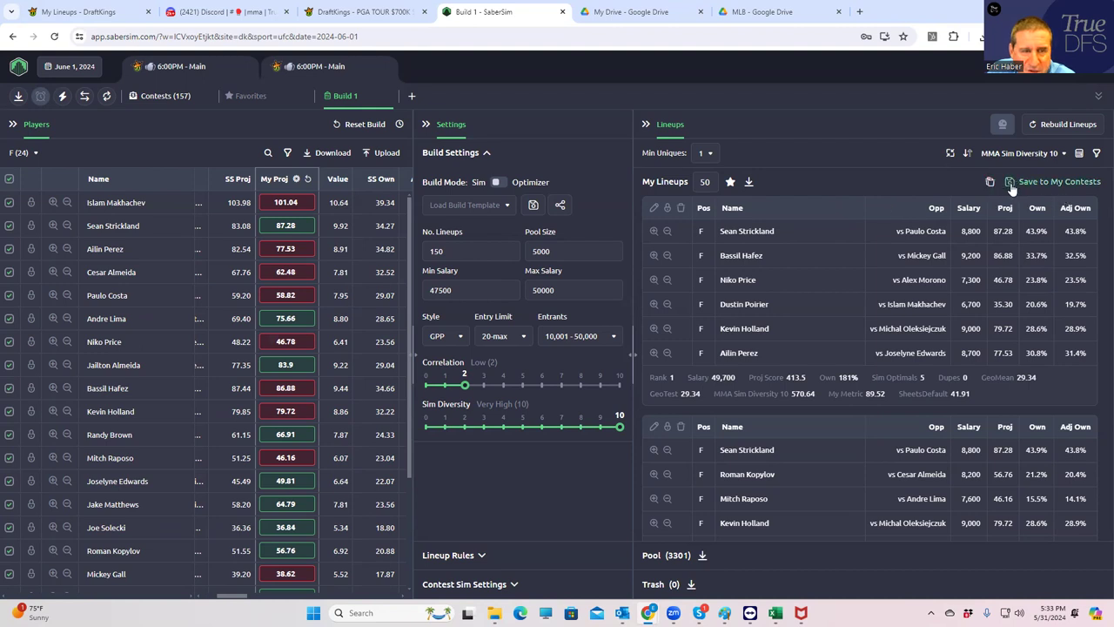
pyautogui.click(514, 584)
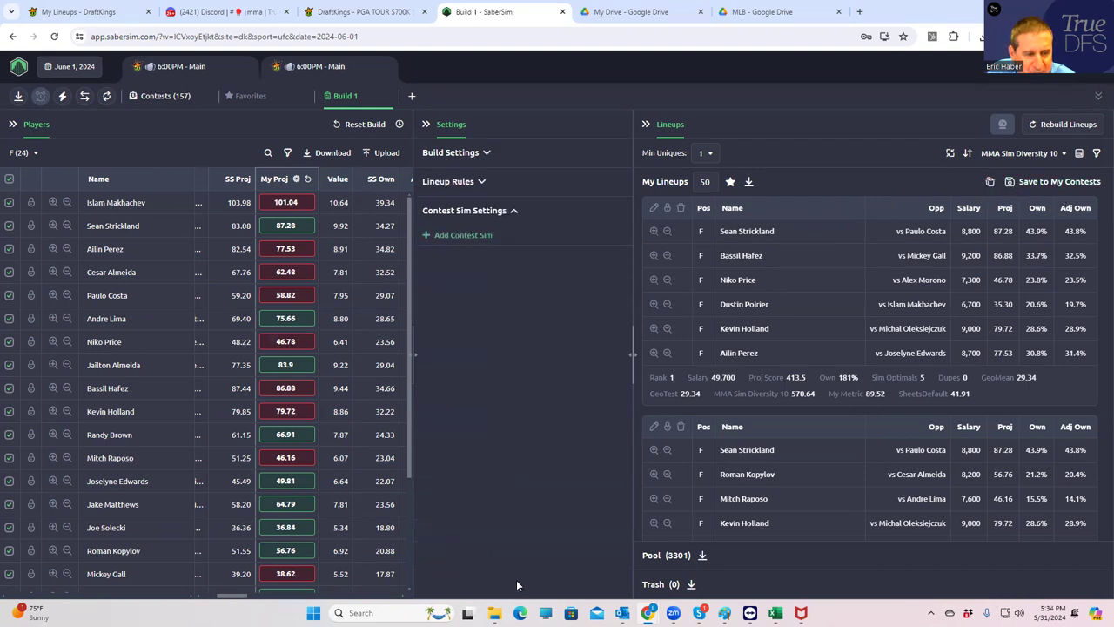
# On the Contests tab, add a $300K Knockout Special contest sim using Build 1 field lineups.
pyautogui.click(148, 96)
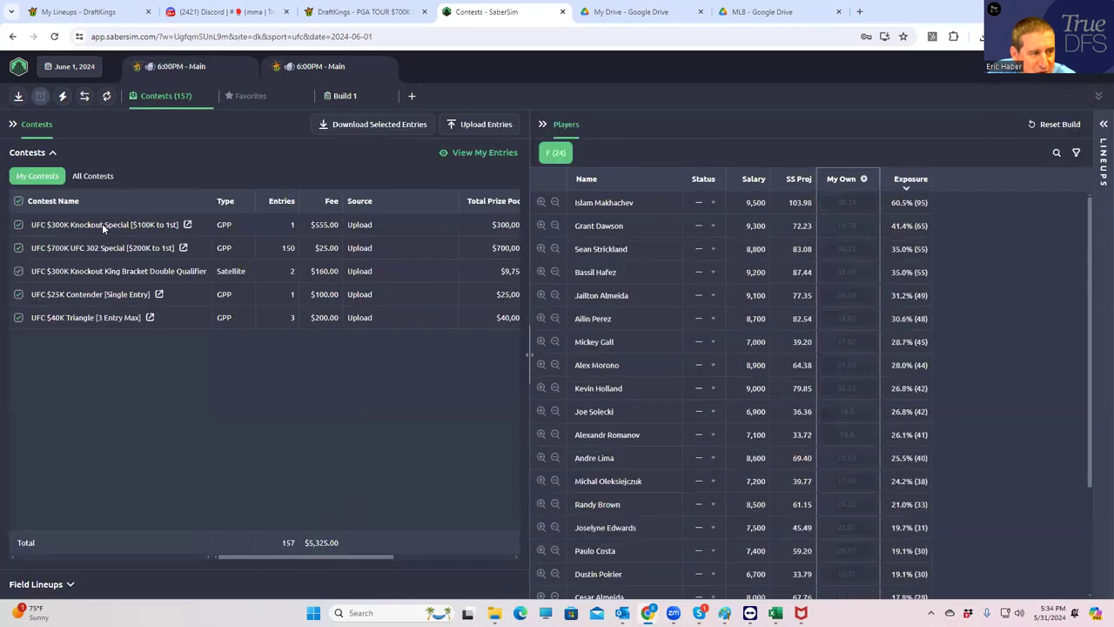
pyautogui.rightClick(100, 223)
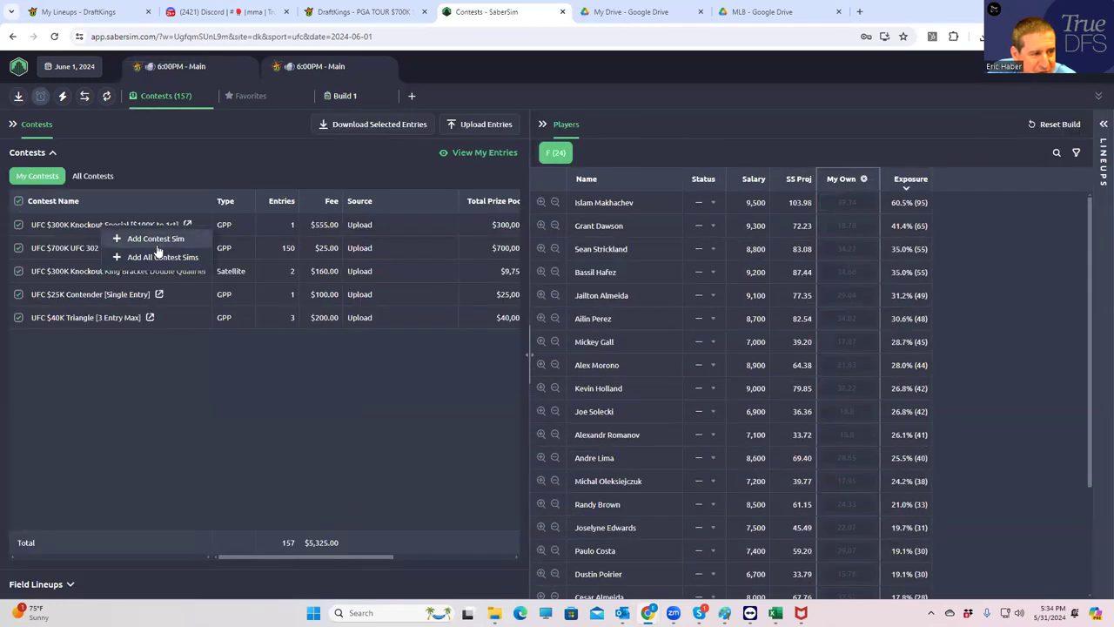
pyautogui.click(152, 239)
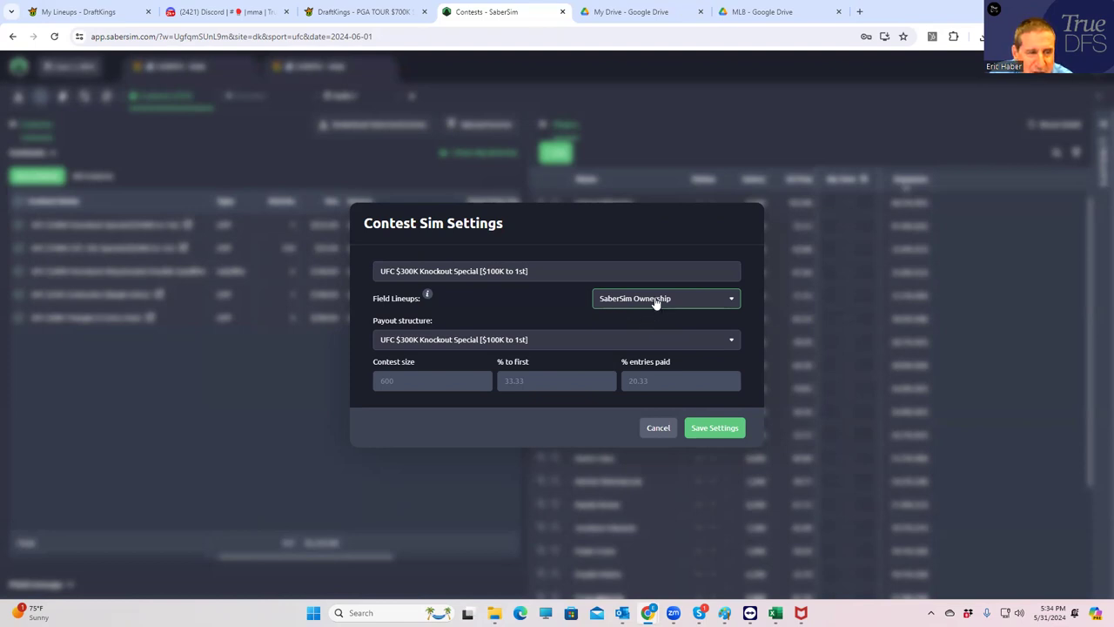
pyautogui.click(470, 274)
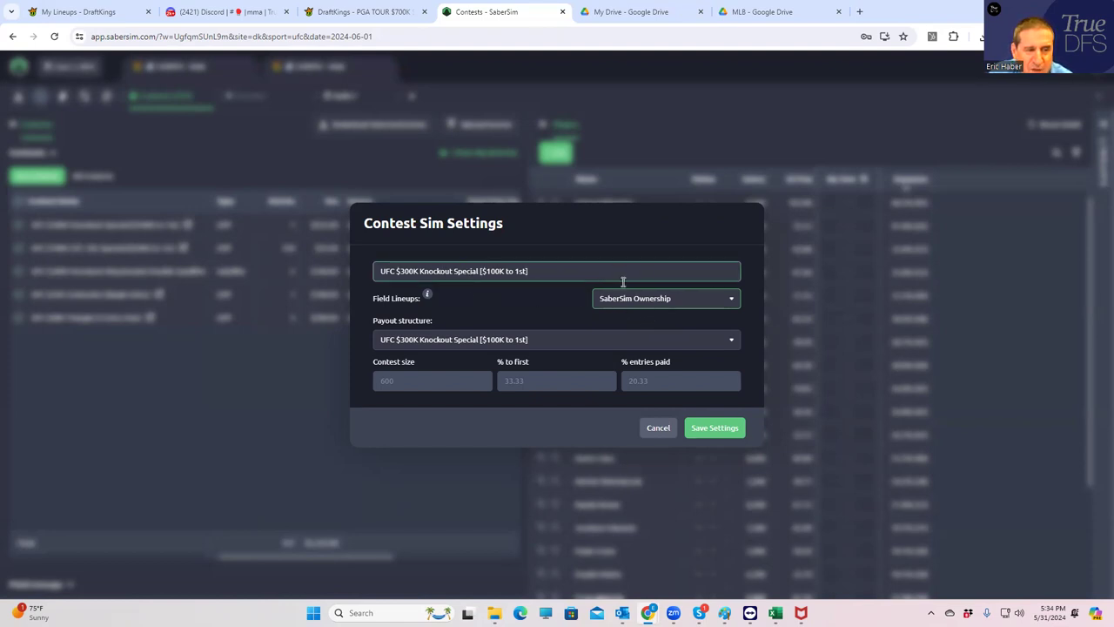
pyautogui.press('Tab')
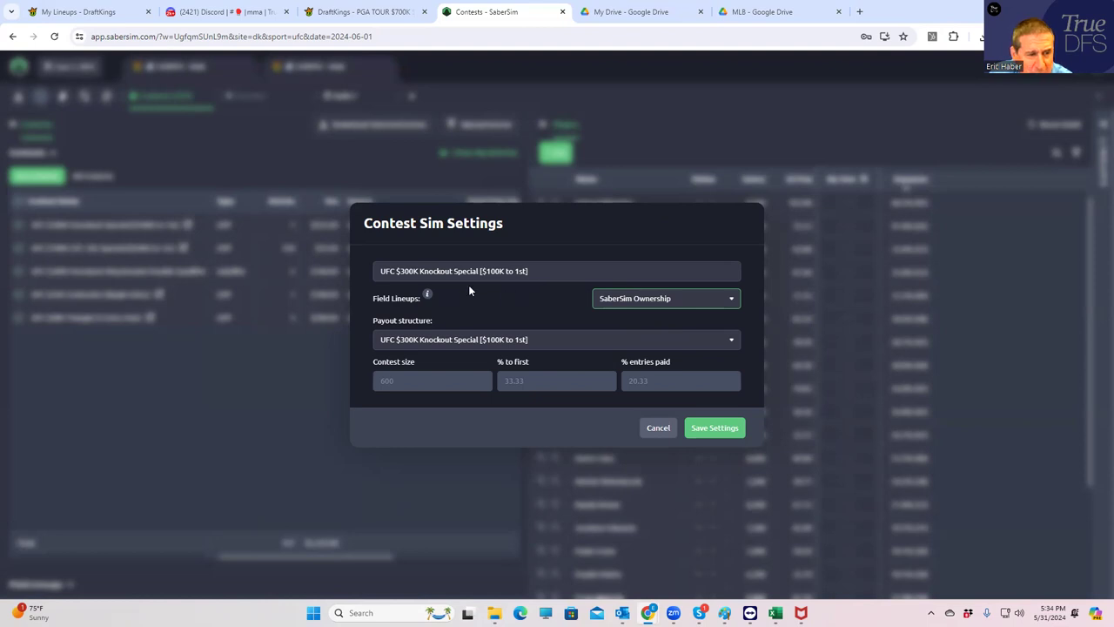
pyautogui.click(623, 304)
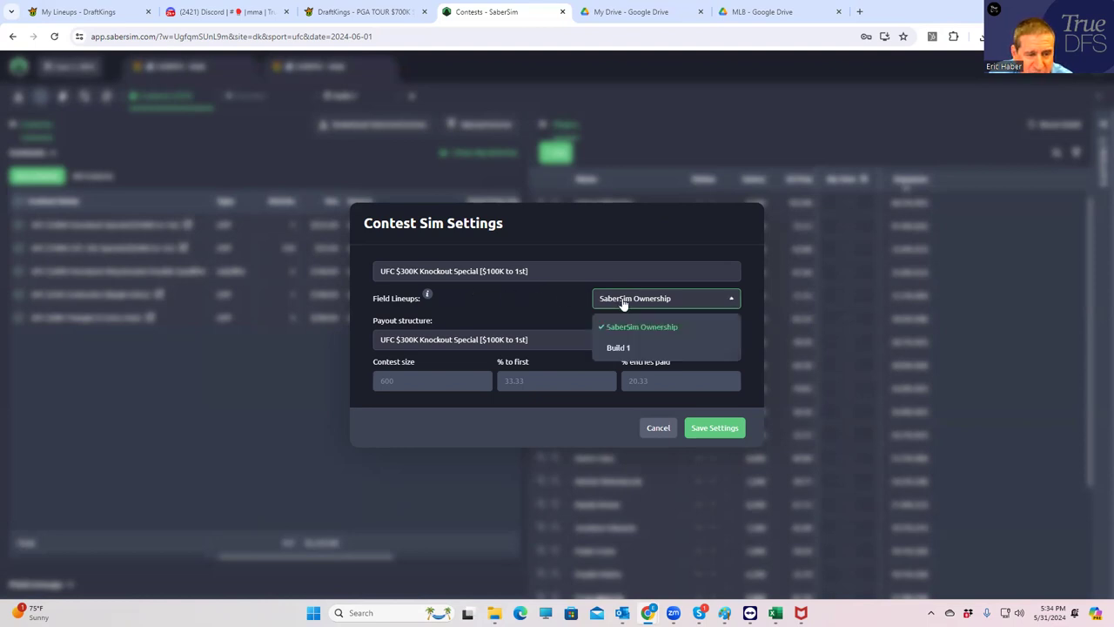
pyautogui.click(610, 352)
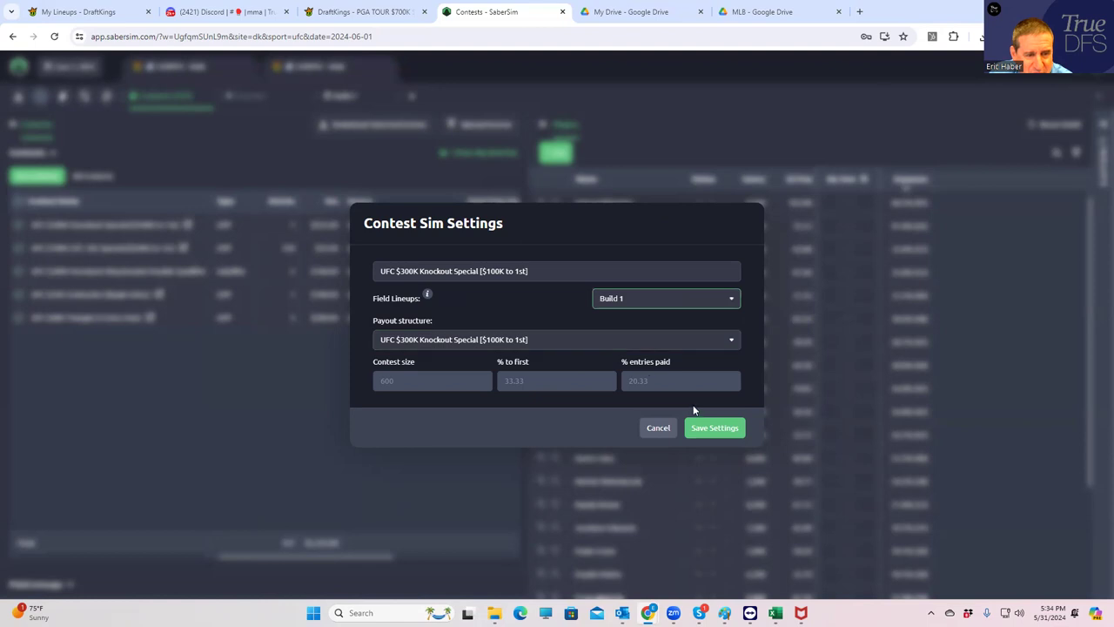
pyautogui.click(705, 431)
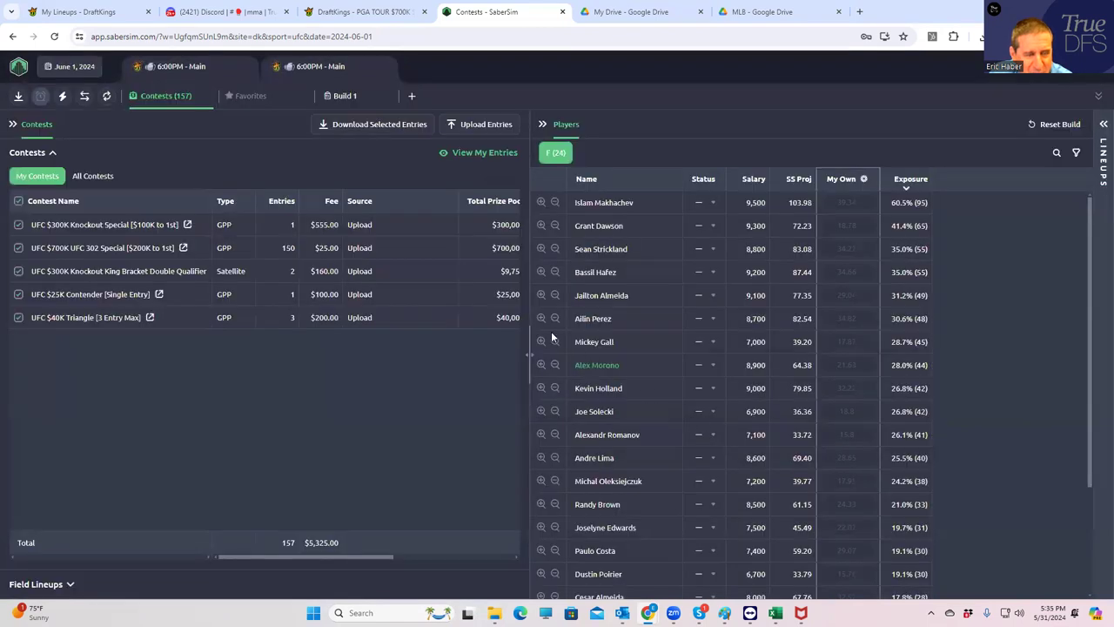
# Add a $700K UFC 302 Special contest sim with Build 1 as field lineups.
pyautogui.rightClick(136, 251)
pyautogui.click(149, 259)
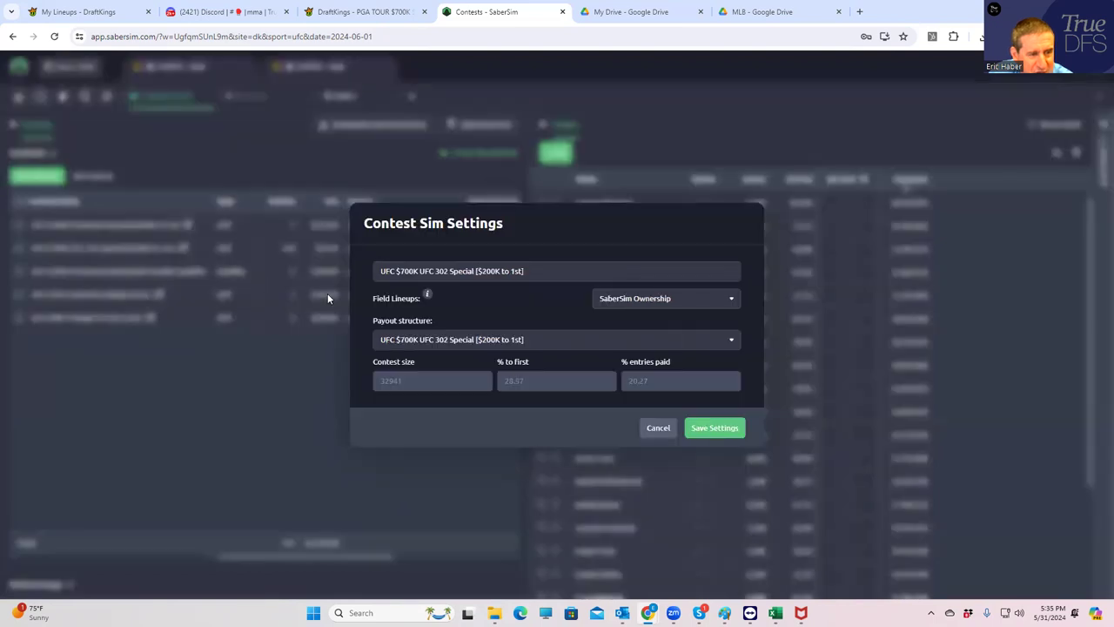
pyautogui.click(661, 306)
pyautogui.click(629, 348)
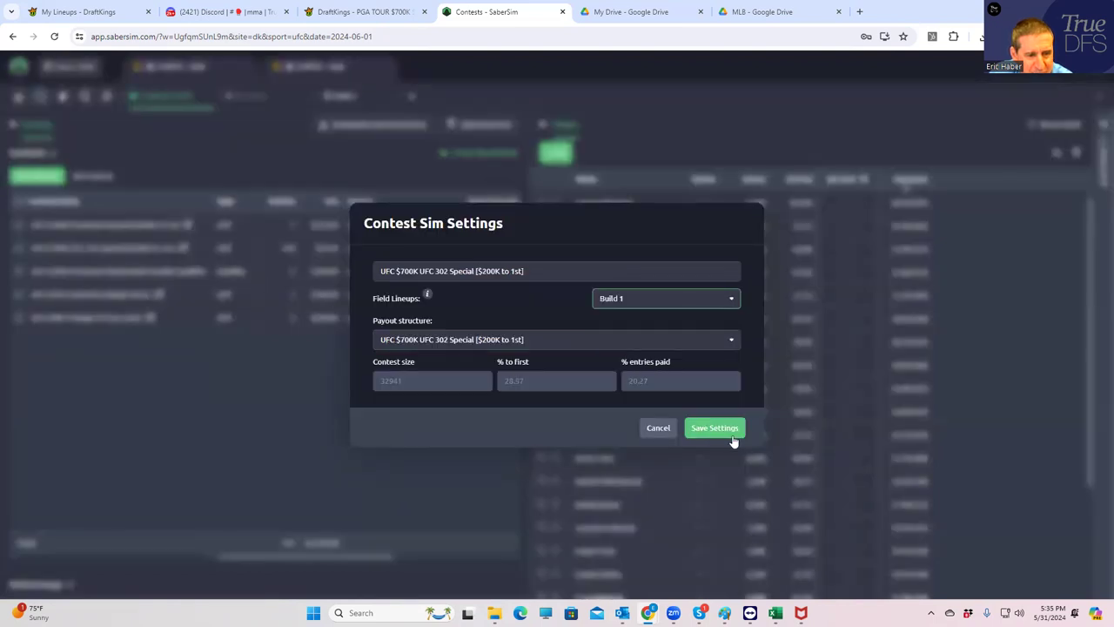
pyautogui.click(715, 427)
# Add default contest sims for the Double Qualifier, UFC $25K Contender and UFC $40K Triangle.
pyautogui.rightClick(173, 274)
pyautogui.click(212, 289)
pyautogui.click(696, 430)
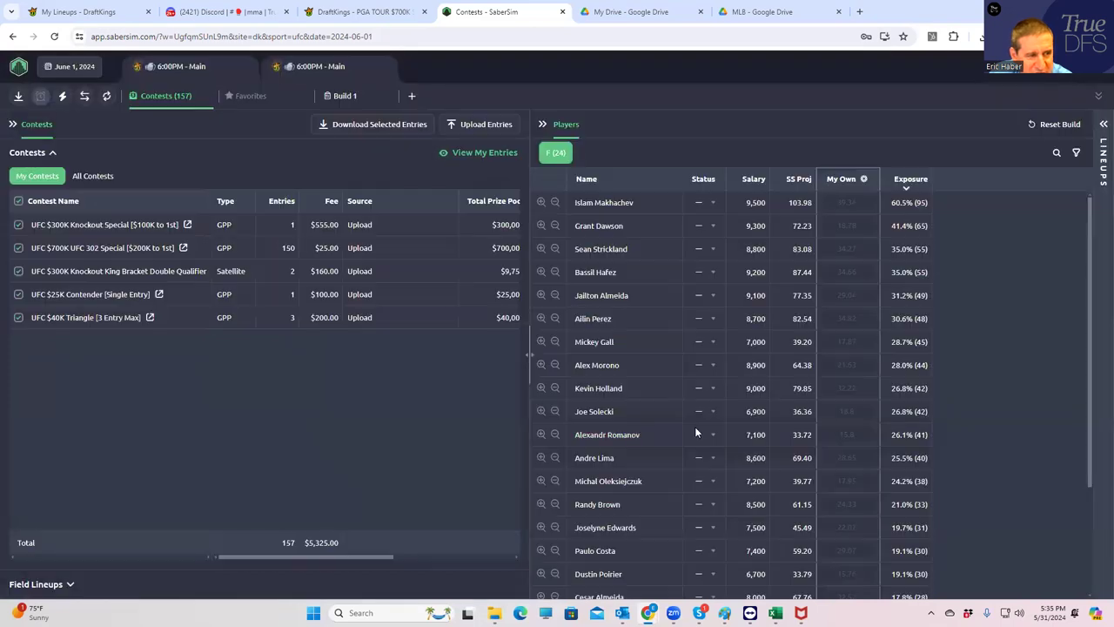
pyautogui.rightClick(127, 292)
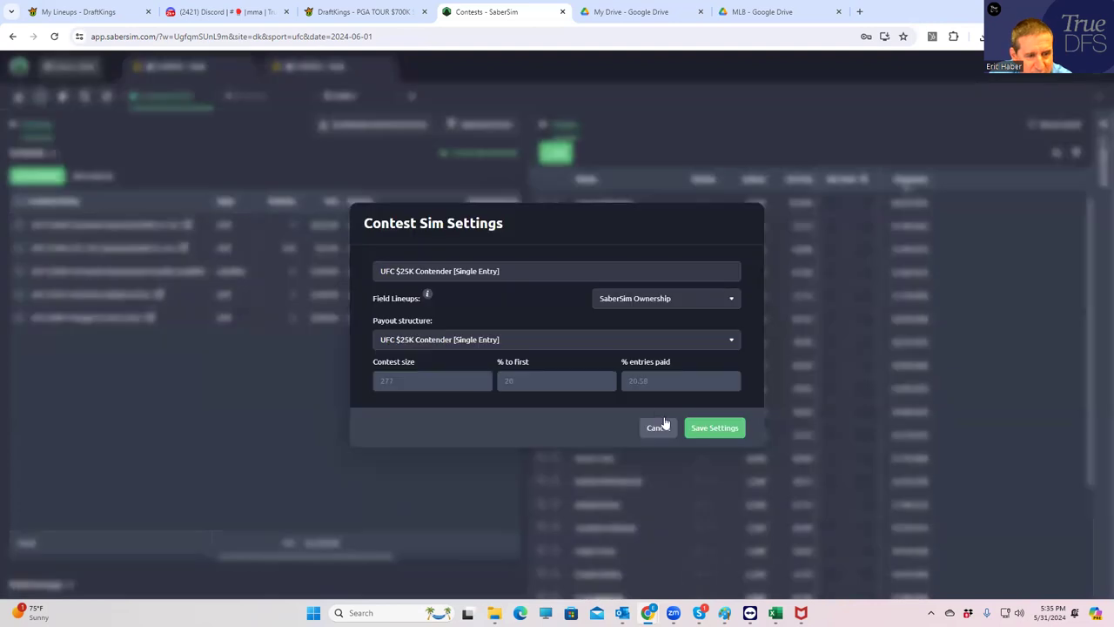
pyautogui.click(712, 429)
pyautogui.rightClick(112, 316)
pyautogui.click(169, 330)
pyautogui.click(705, 427)
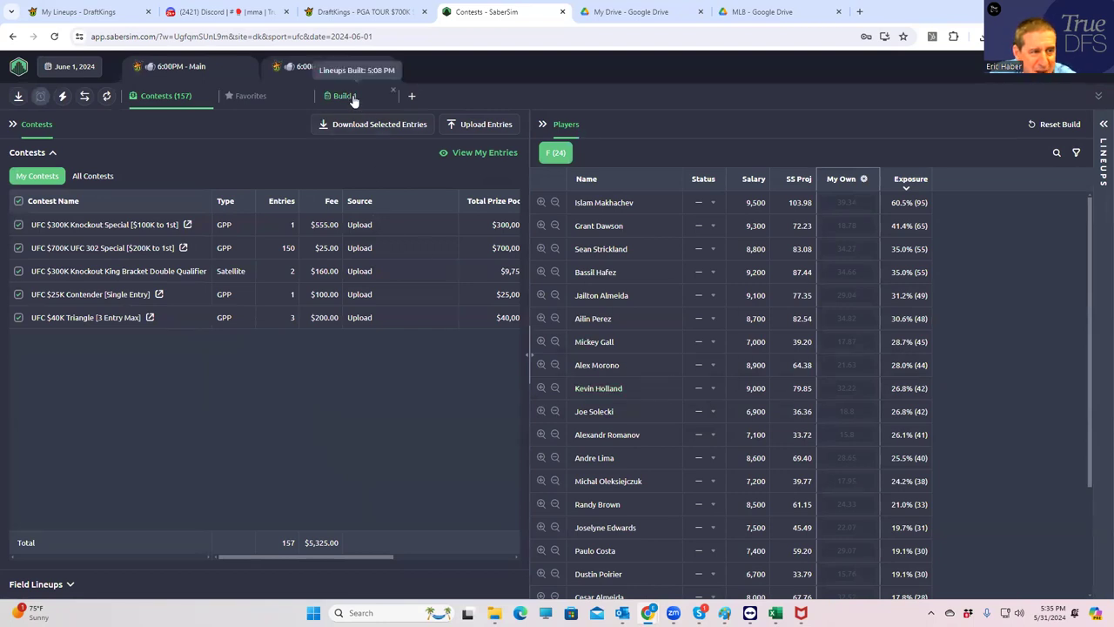
# Return to Build 1 and sort the fighter table by Pool share.
pyautogui.click(351, 98)
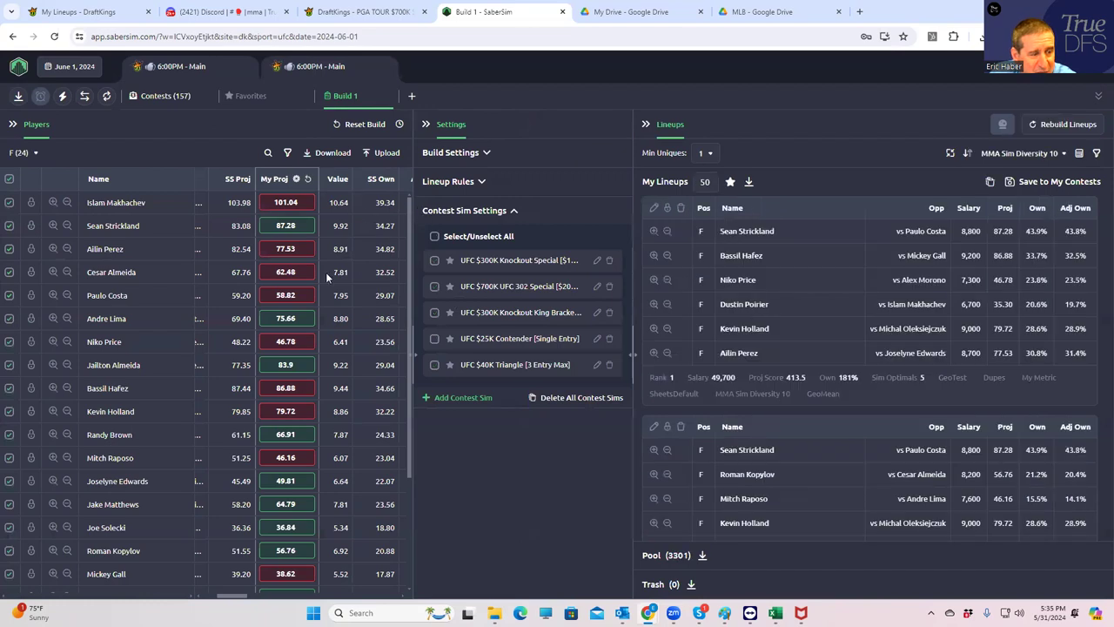
pyautogui.moveTo(244, 597); pyautogui.dragTo(300, 597)
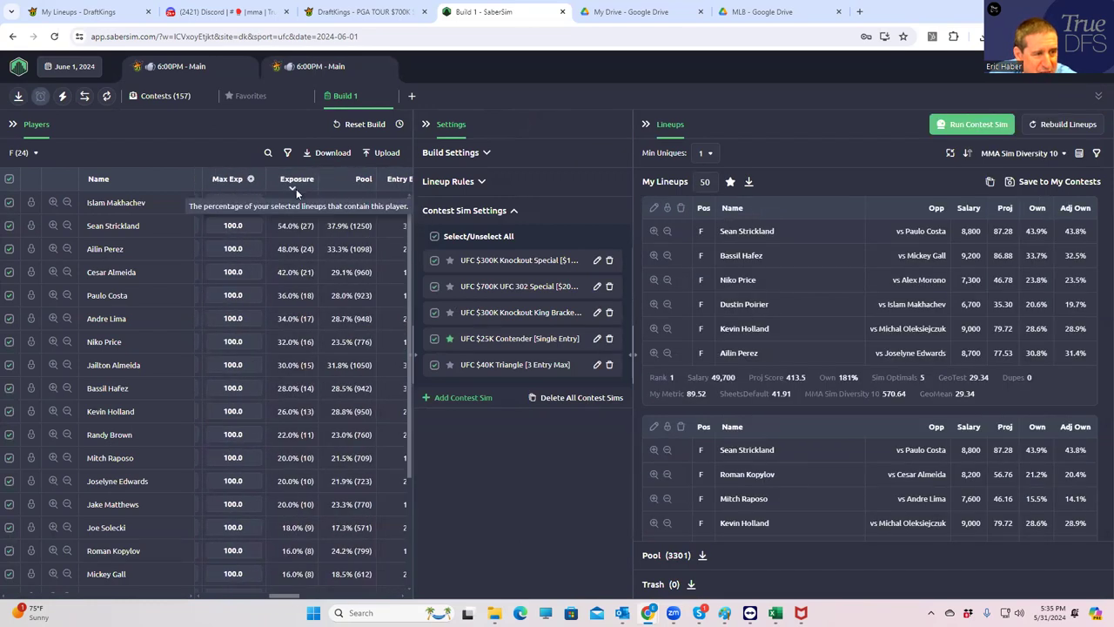
pyautogui.moveTo(297, 597); pyautogui.dragTo(307, 599)
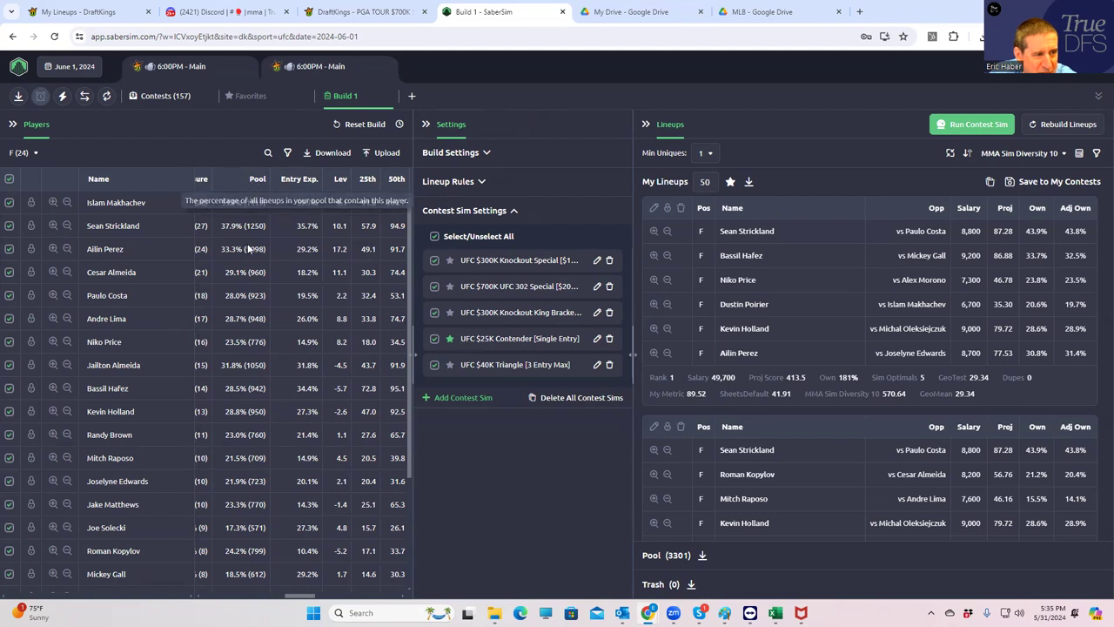
pyautogui.click(256, 182)
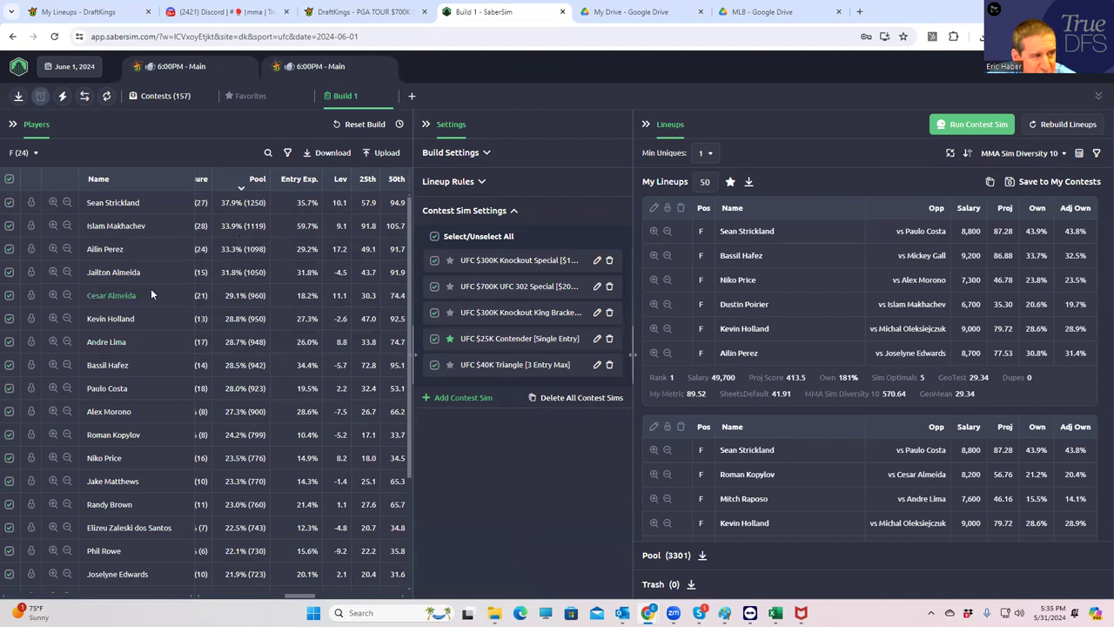
# Switch field lineups to SaberSim Ownership in the first two contest sims and save them.
pyautogui.click(598, 261)
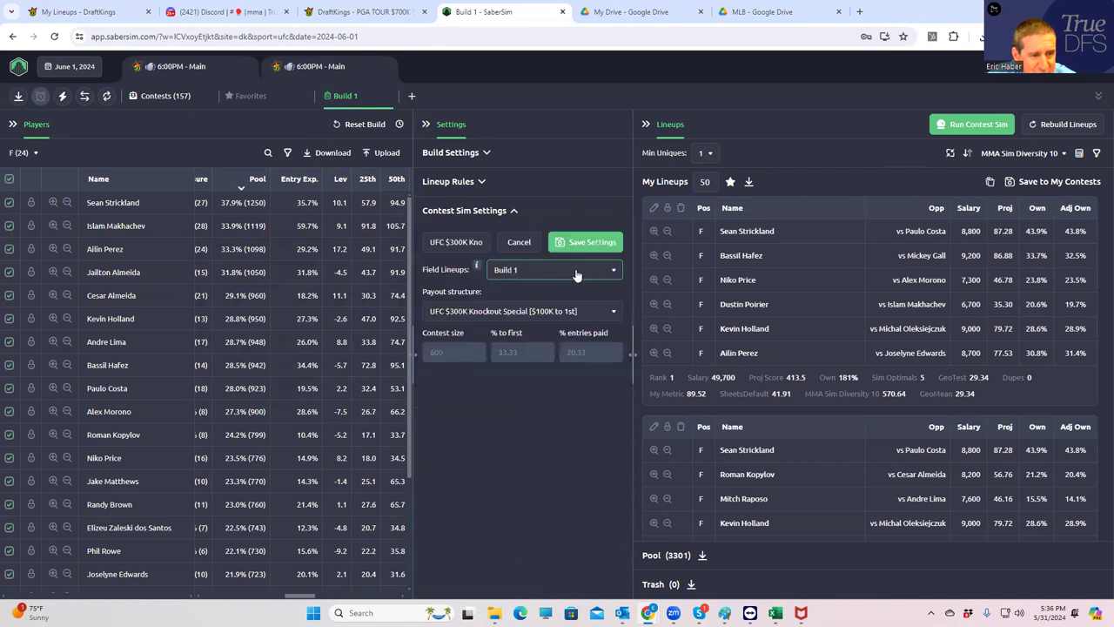
pyautogui.click(575, 272)
pyautogui.click(544, 298)
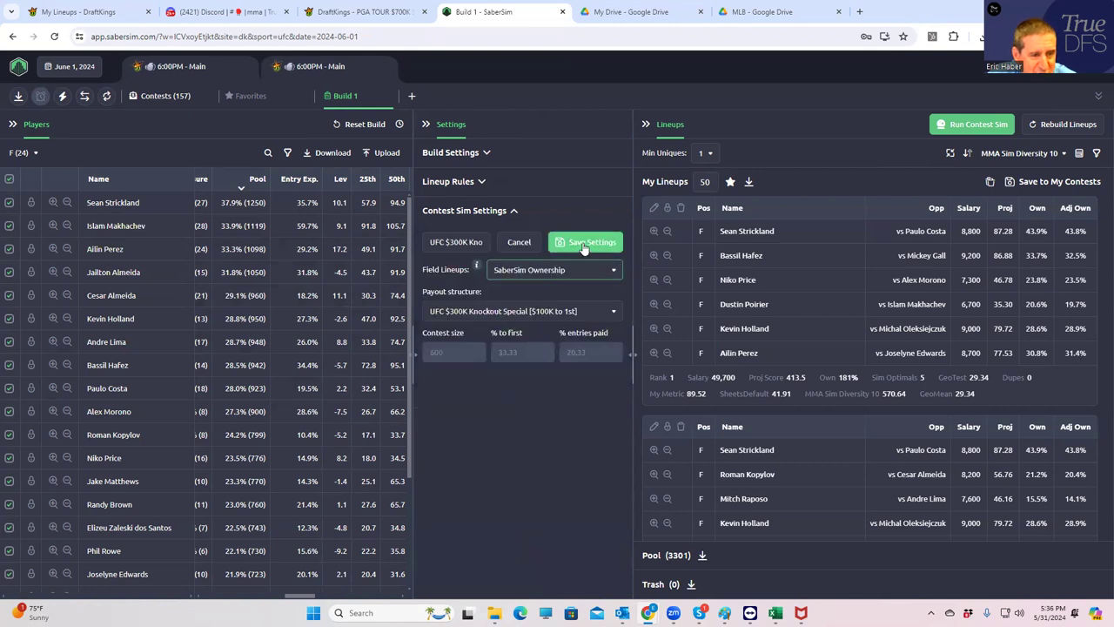
pyautogui.click(582, 244)
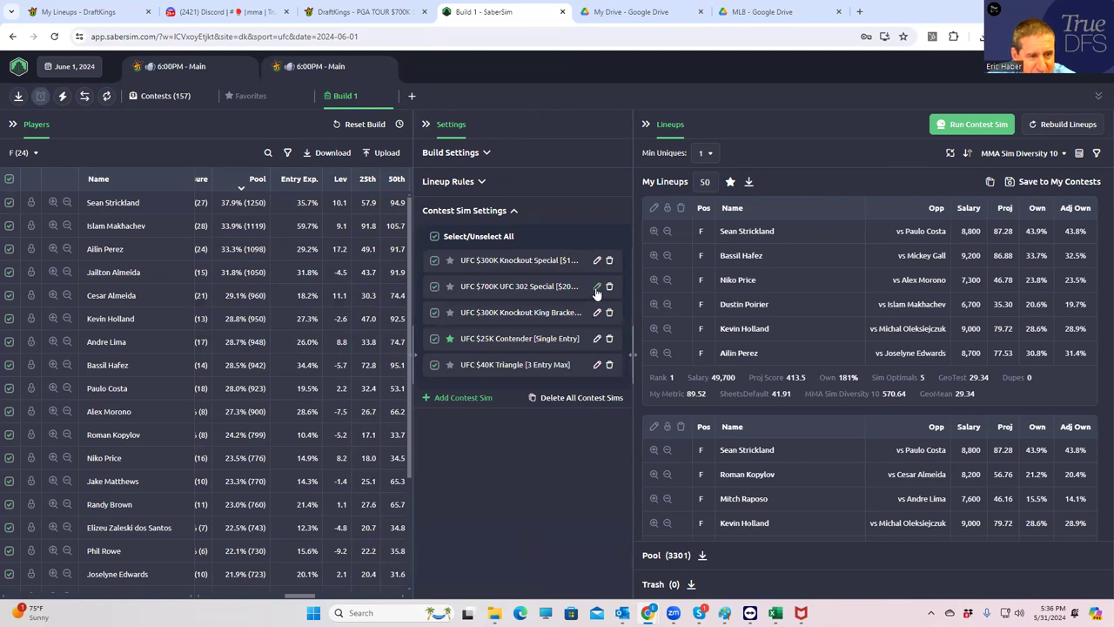
pyautogui.click(597, 288)
pyautogui.click(574, 272)
pyautogui.click(533, 298)
pyautogui.click(581, 250)
# Re-save the Knockout King Bracket, $25K Contender and $40K Triangle sims, then run the contest sim.
pyautogui.click(597, 313)
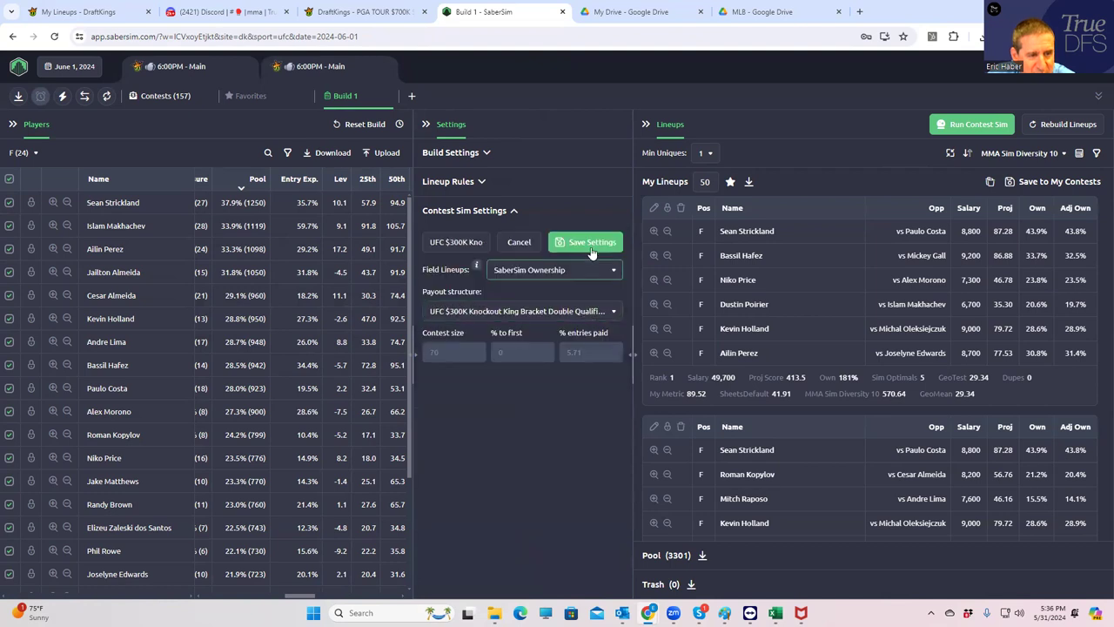
pyautogui.click(592, 247)
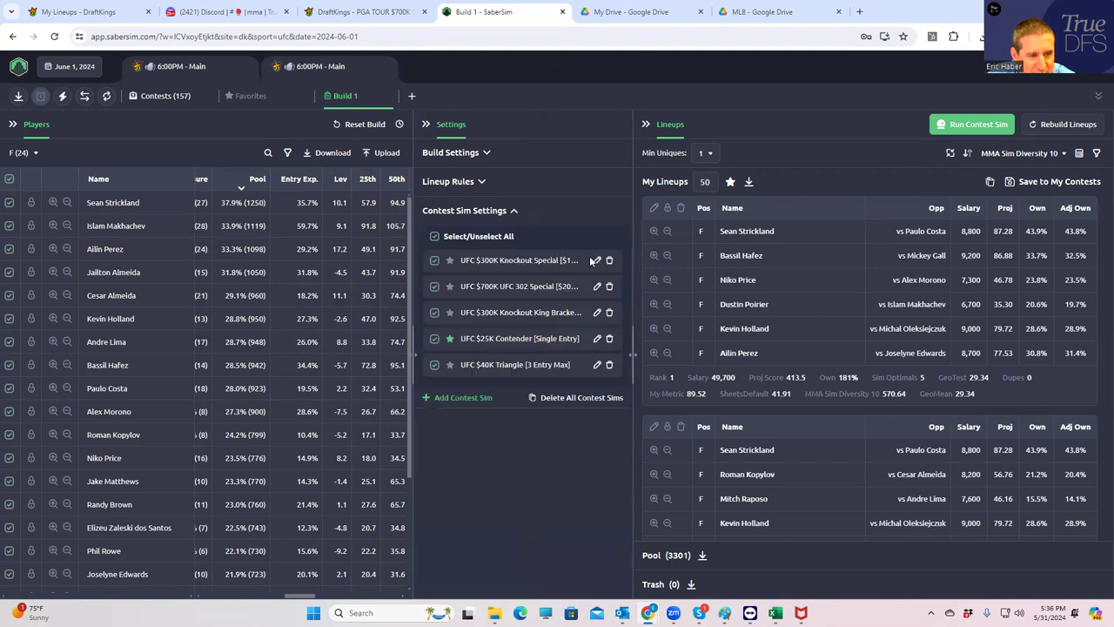
pyautogui.click(595, 339)
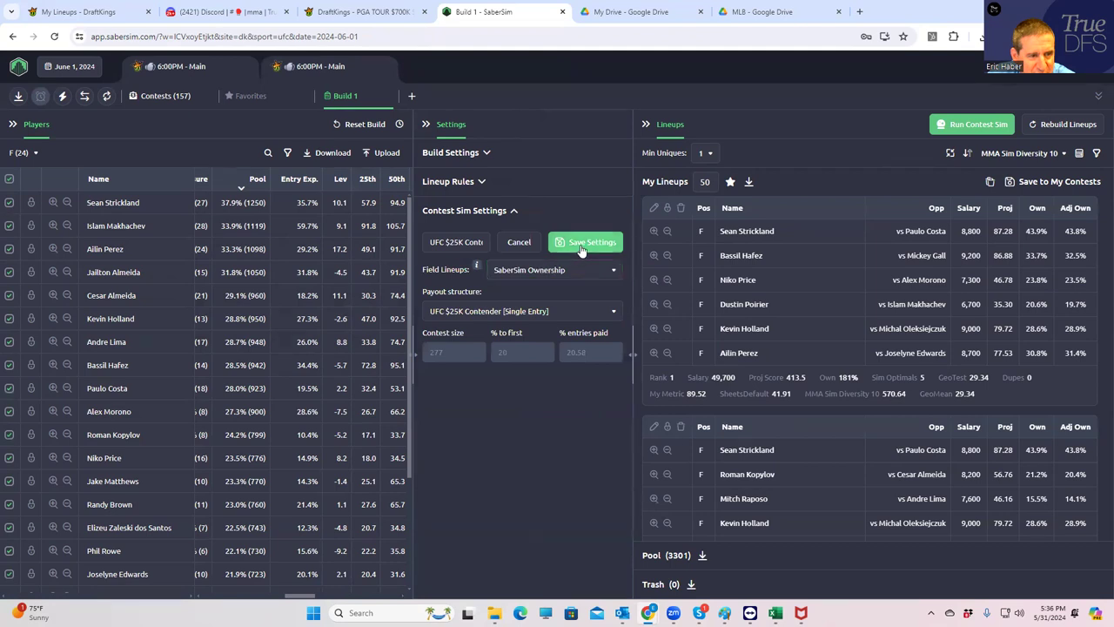
pyautogui.click(582, 247)
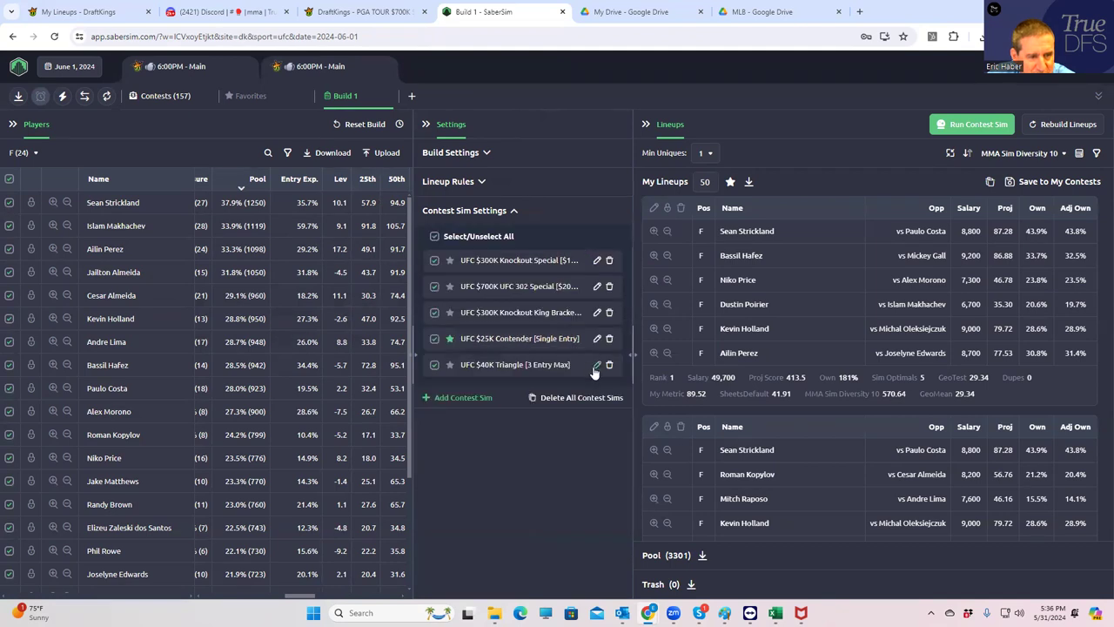
pyautogui.click(596, 365)
pyautogui.click(576, 246)
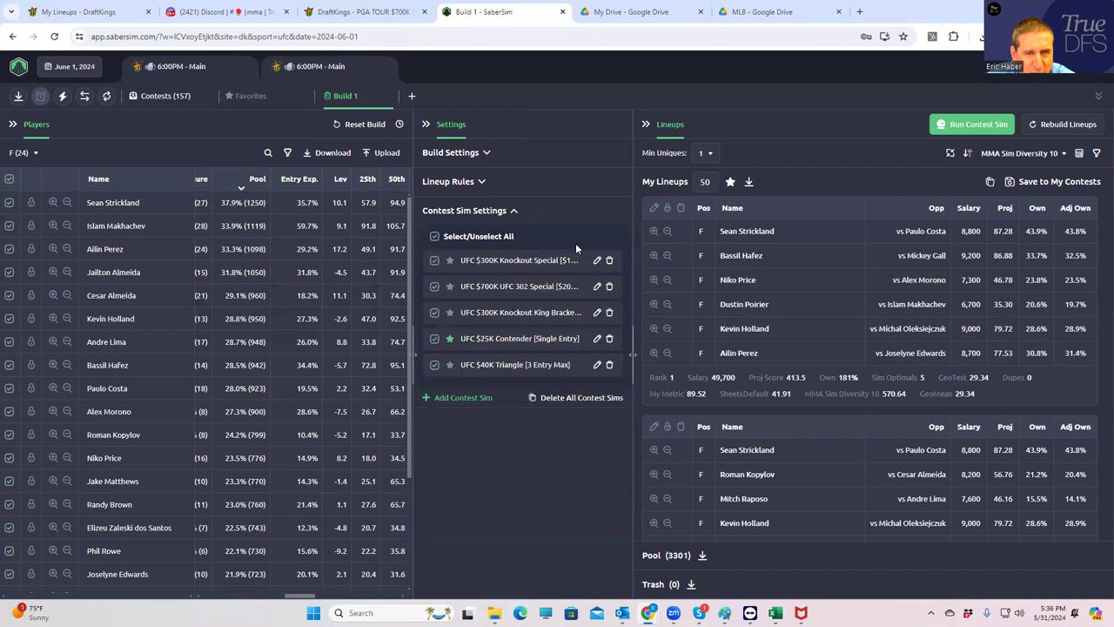
pyautogui.click(955, 128)
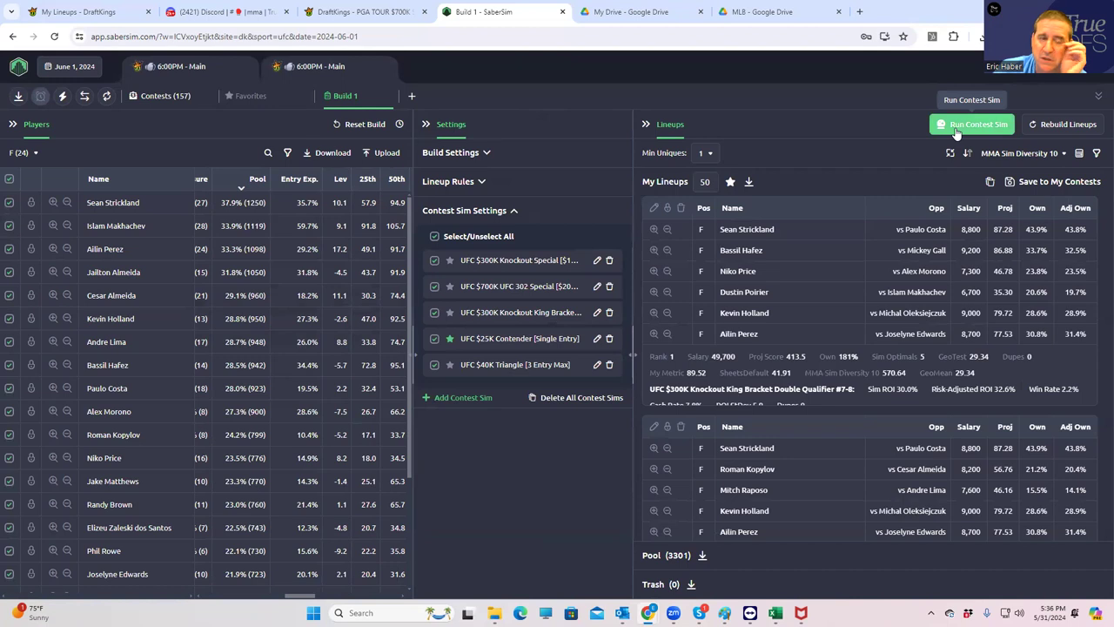
# Rank lineups by RAROI for the UFC $700K UFC 302 Special [$200K to 1st] contest.
pyautogui.click(1007, 155)
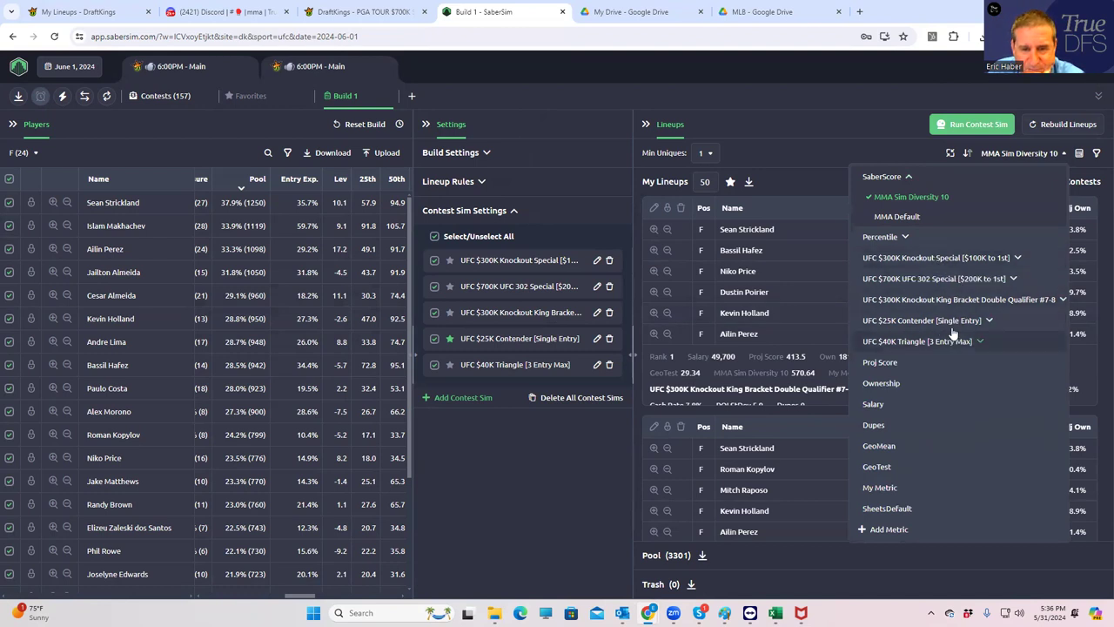
pyautogui.click(934, 280)
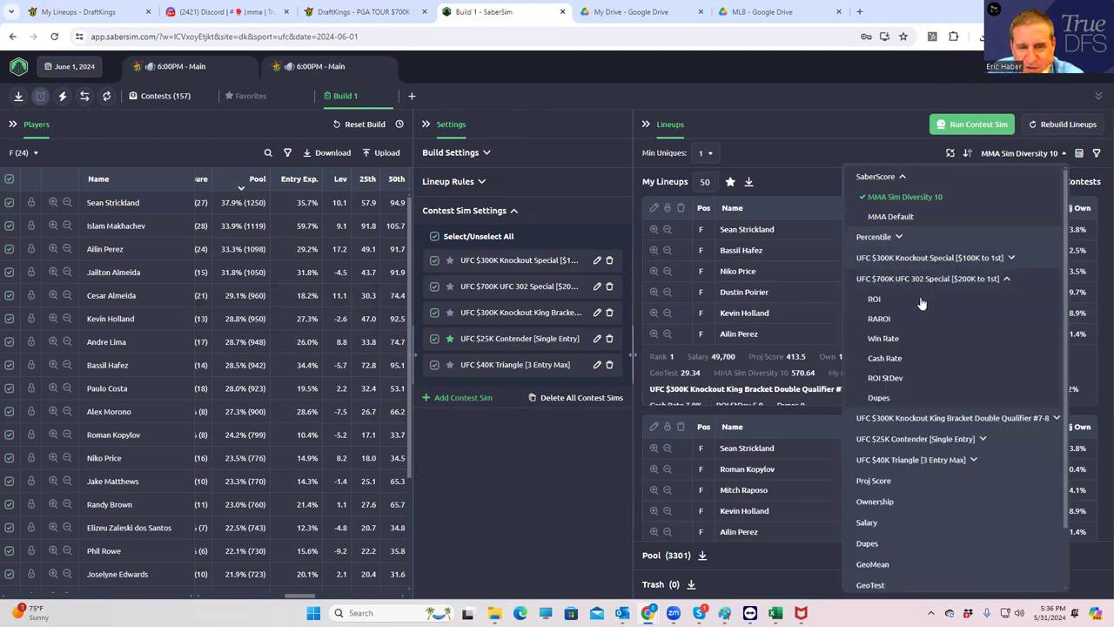
pyautogui.click(879, 319)
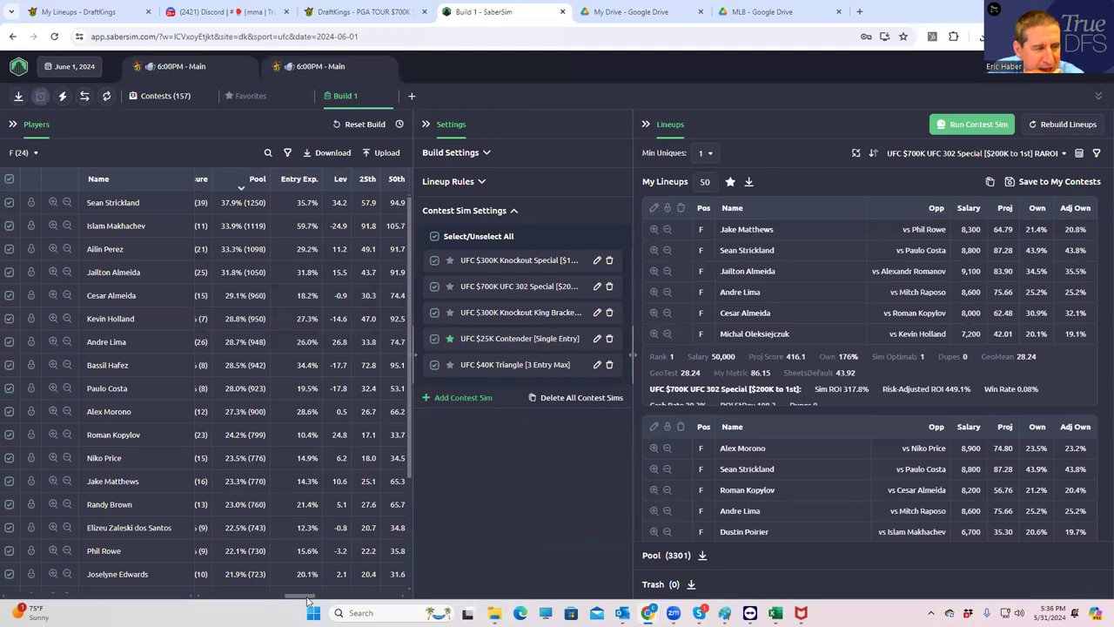
# Sort the player table by Exposure, highest first.
pyautogui.moveTo(306, 599)
pyautogui.mouseDown()
pyautogui.moveTo(244, 595)
pyautogui.moveTo(294, 594)
pyautogui.mouseUp()
pyautogui.click(335, 178)
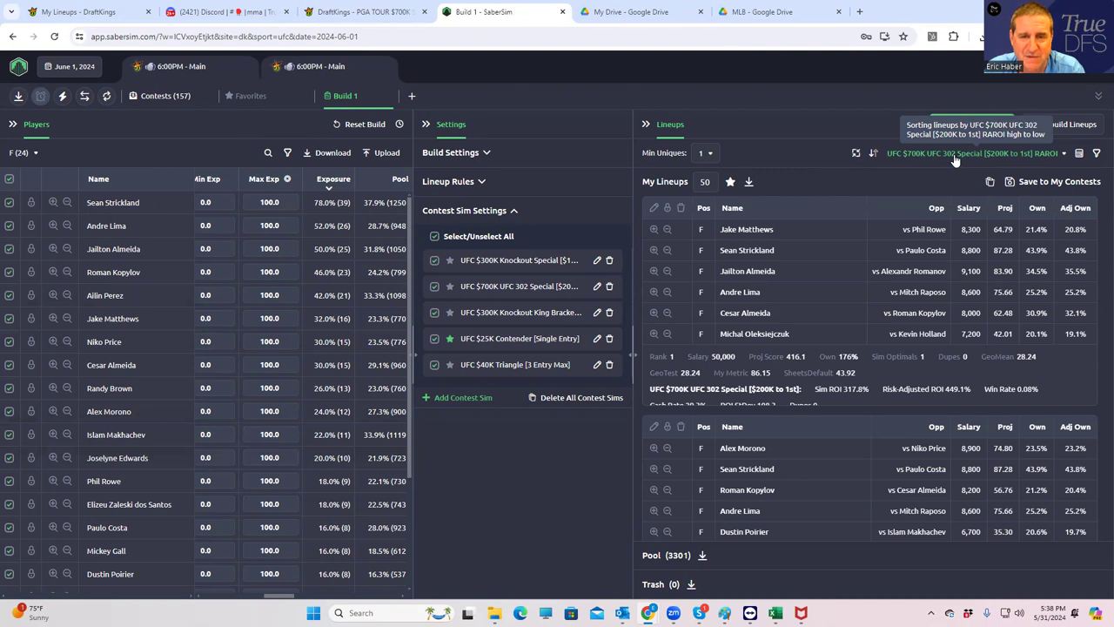
# Sort the lineups by the SheetsDefault metric.
pyautogui.click(955, 154)
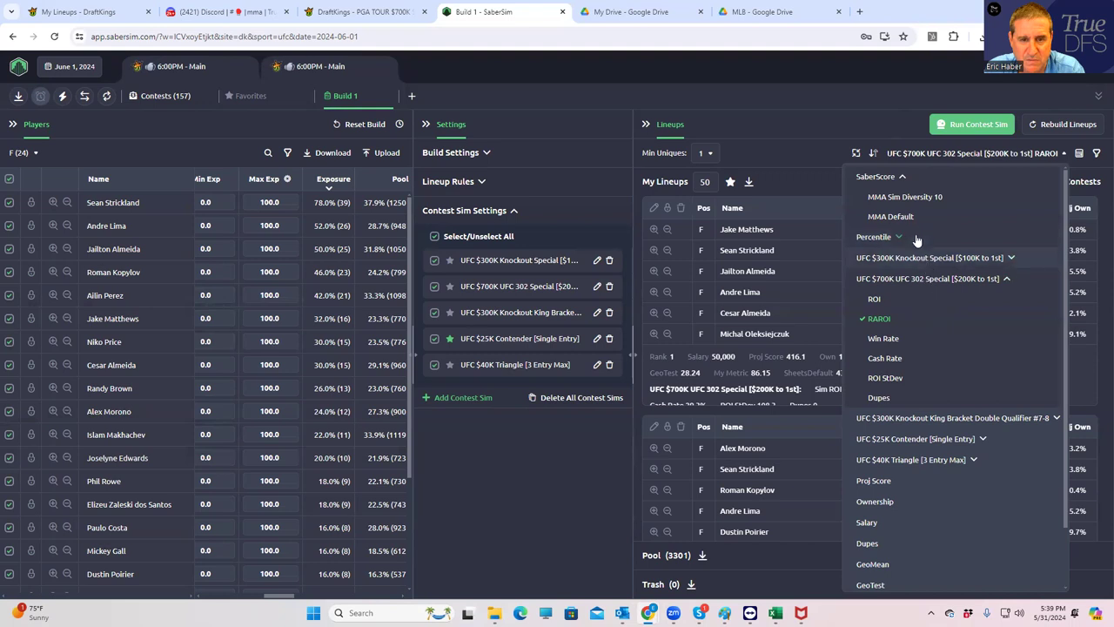
pyautogui.scroll(-1, 890, 559)
pyautogui.click(889, 558)
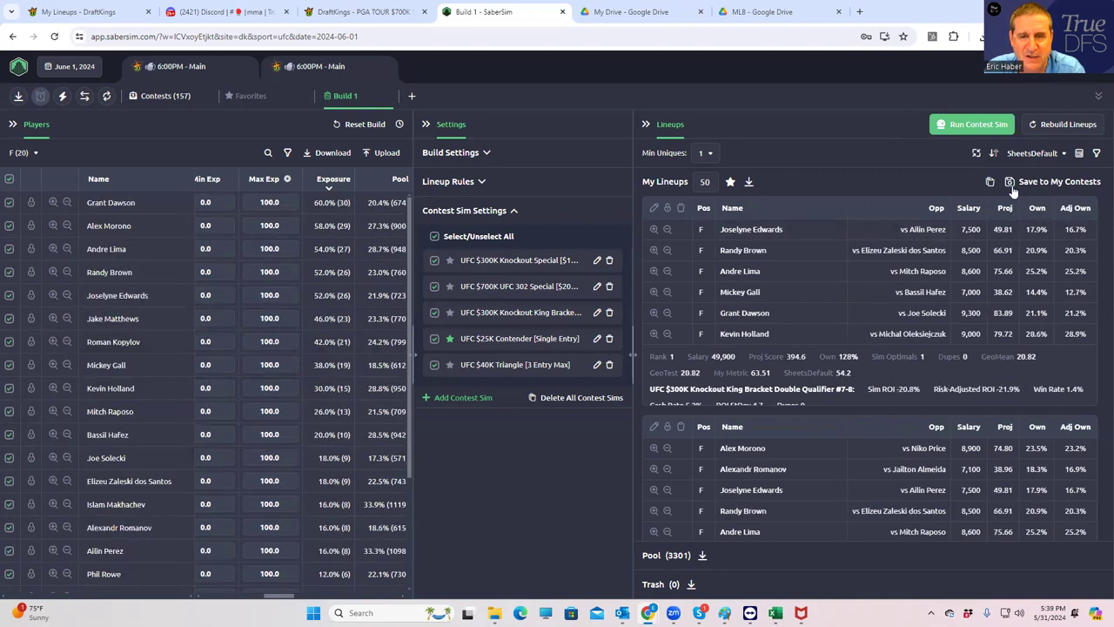
# Set Min Uniques to 2 and download the lineups as a CSV.
pyautogui.click(710, 157)
pyautogui.click(708, 200)
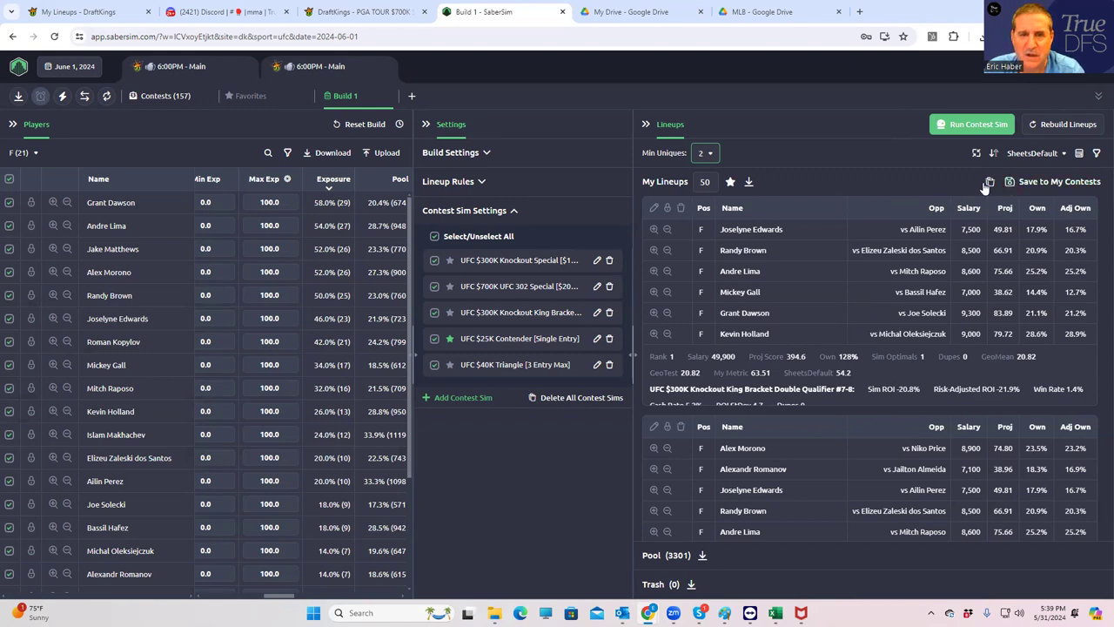
pyautogui.click(749, 182)
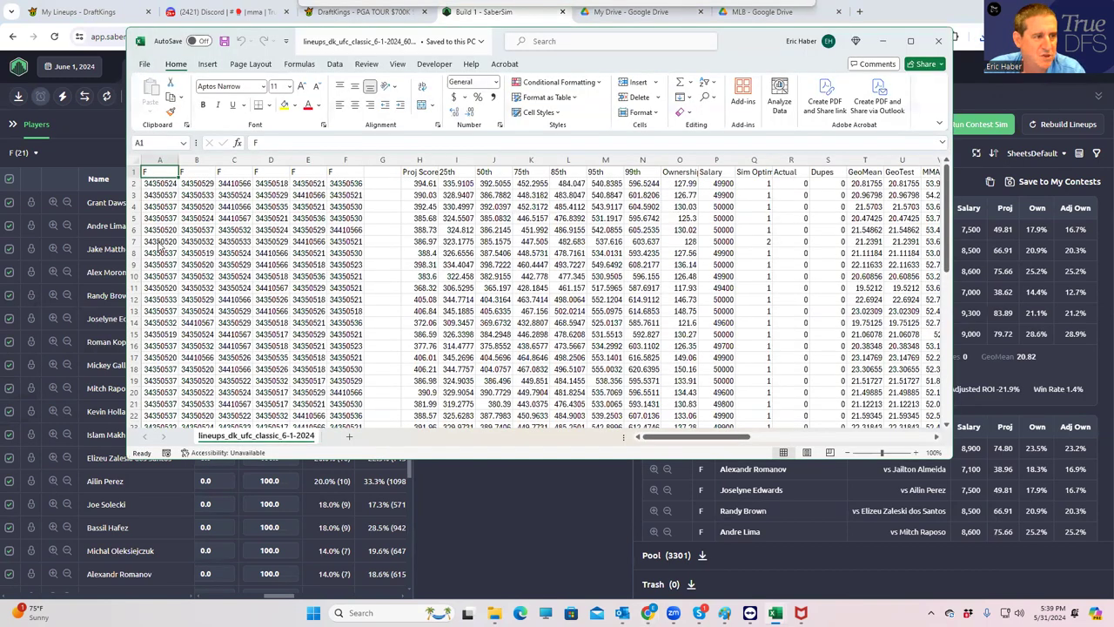
# Save the lineups sheet as Default50 CSV in the DFSSheets\TrueDFS\MMA folder.
pyautogui.hotkey('ctrl', 'shift', 's')
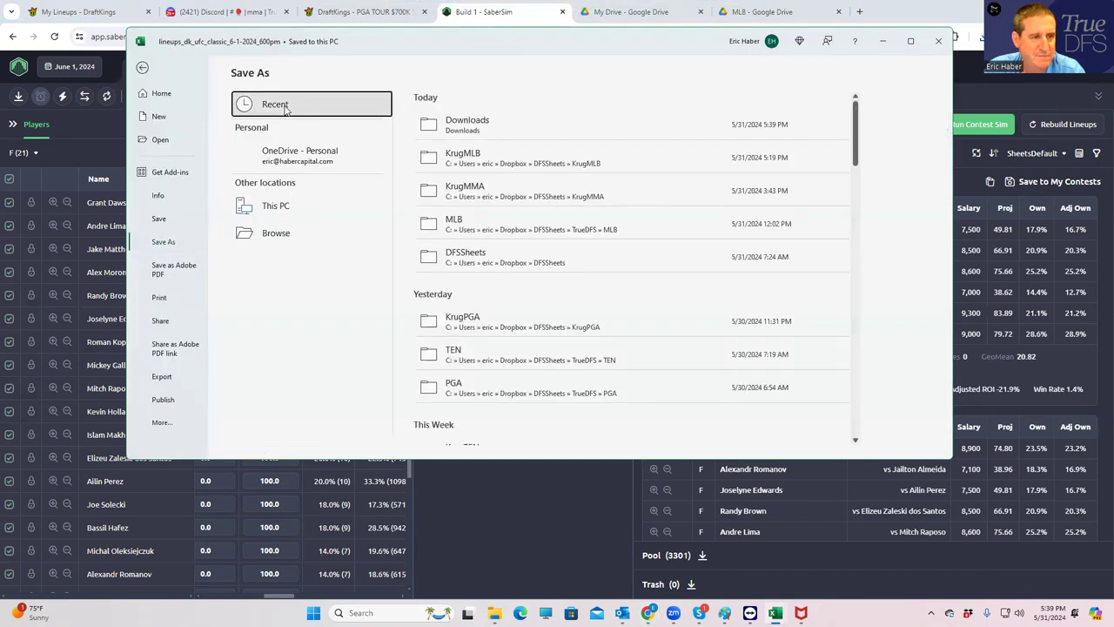
pyautogui.click(288, 108)
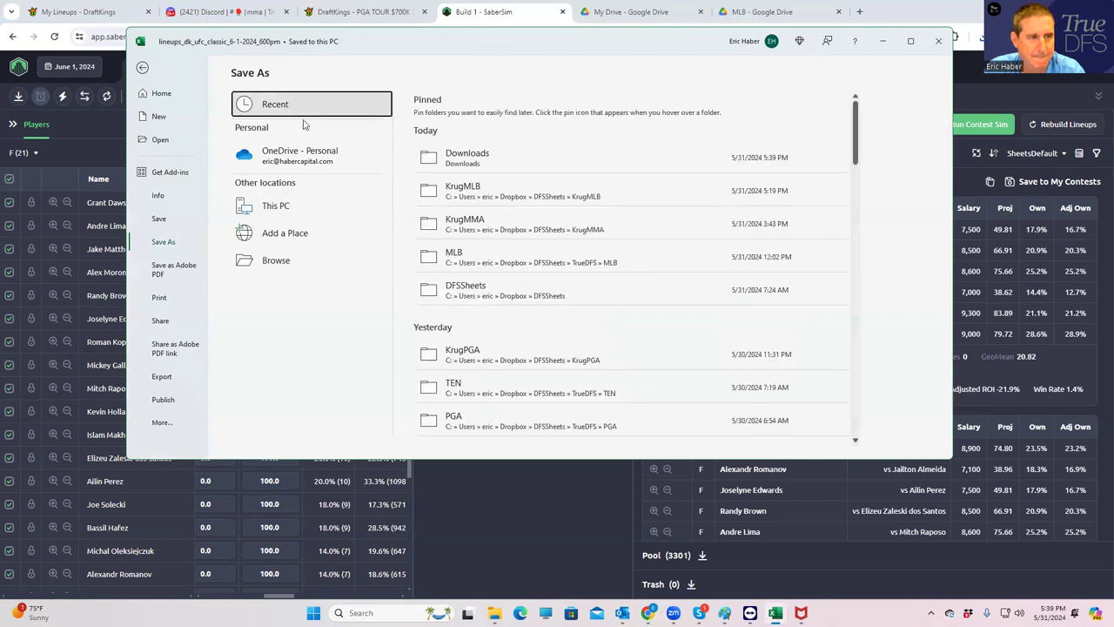
pyautogui.click(470, 261)
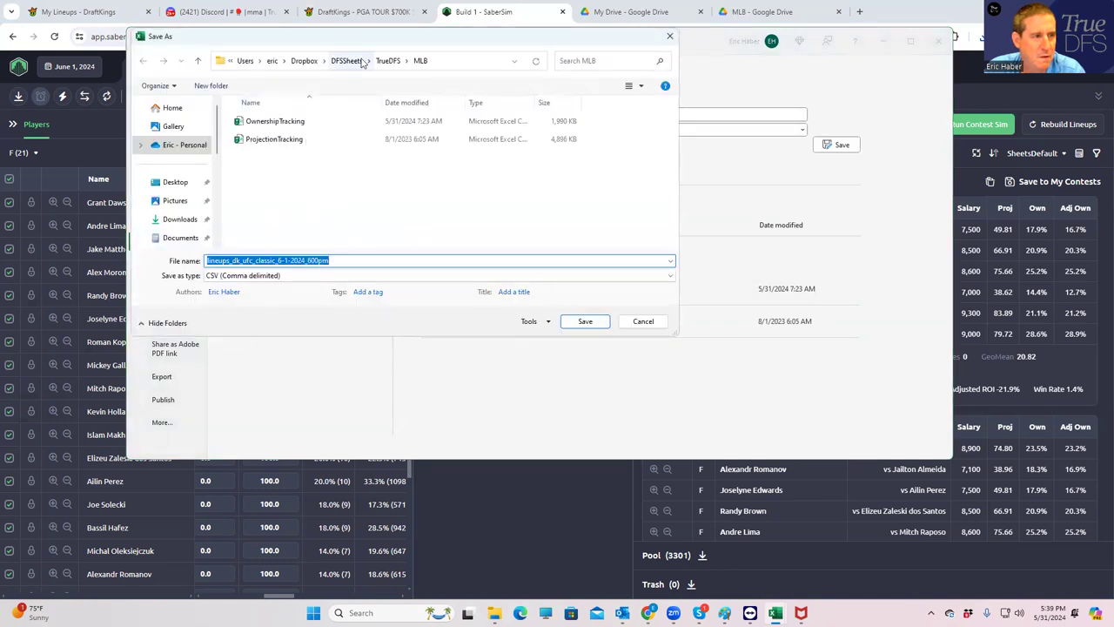
pyautogui.click(357, 61)
pyautogui.scroll(-3, 287, 218)
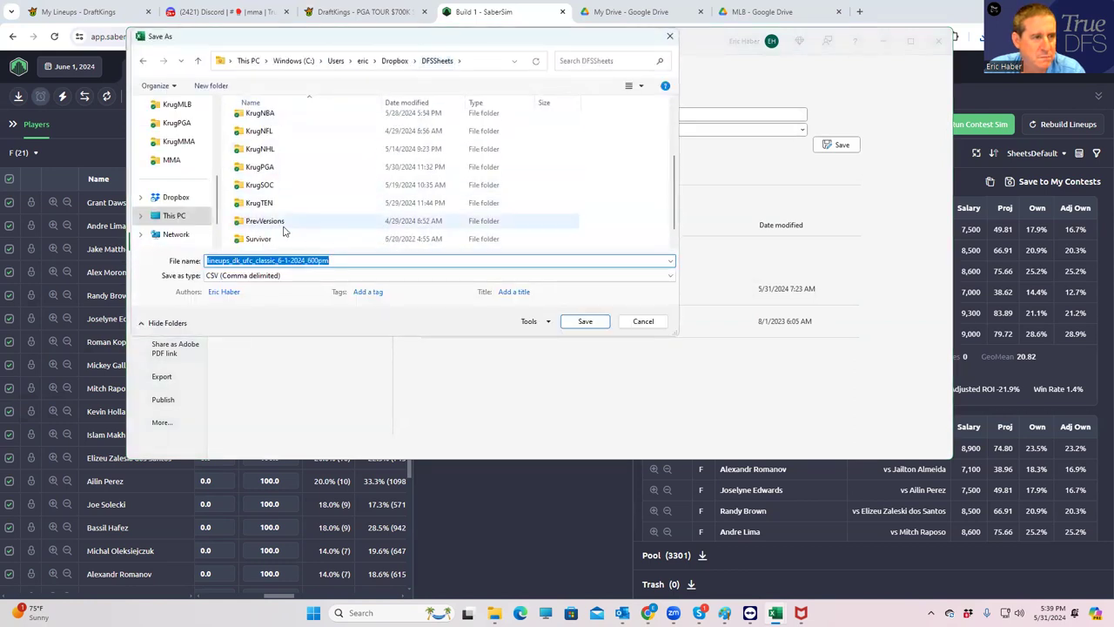
pyautogui.scroll(2, 286, 217)
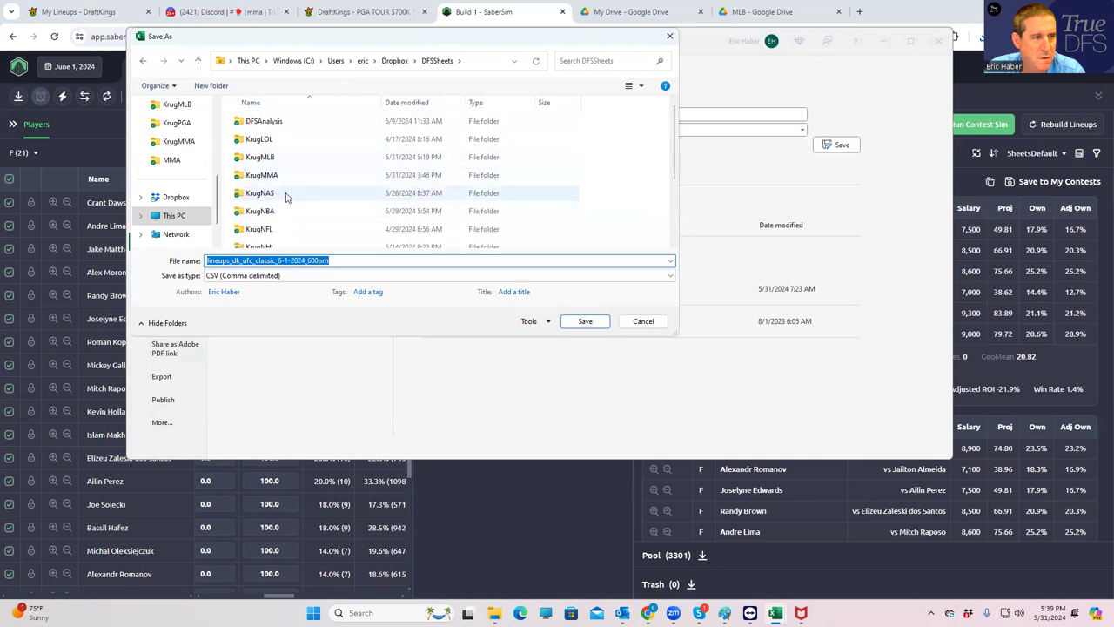
pyautogui.scroll(-2, 315, 203)
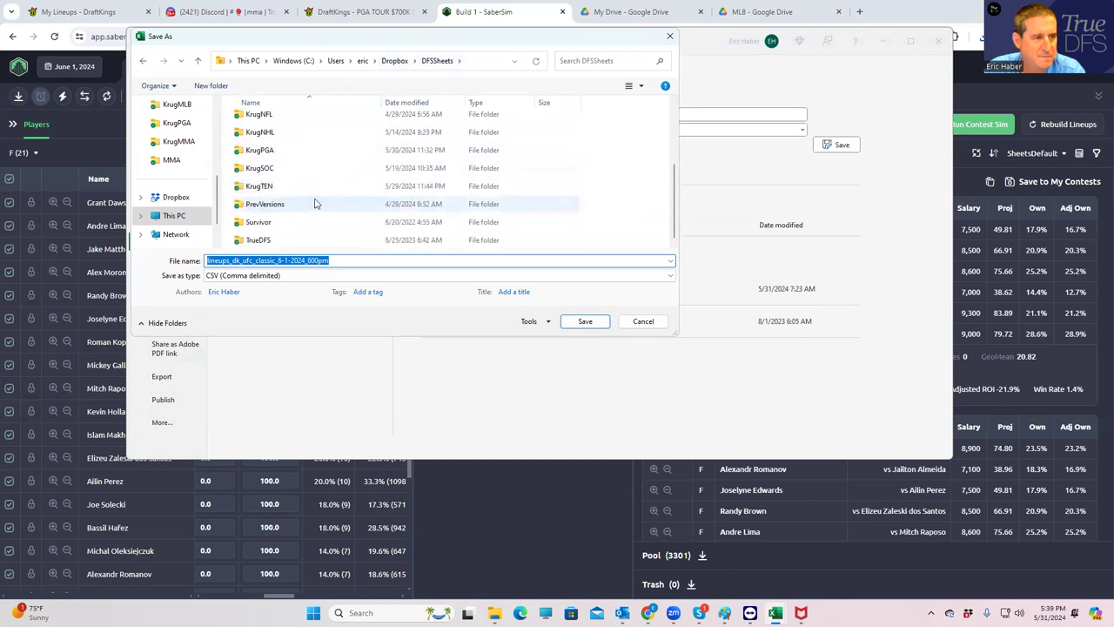
pyautogui.doubleClick(258, 239)
pyautogui.click(259, 159)
pyautogui.doubleClick(258, 158)
pyautogui.click(376, 261)
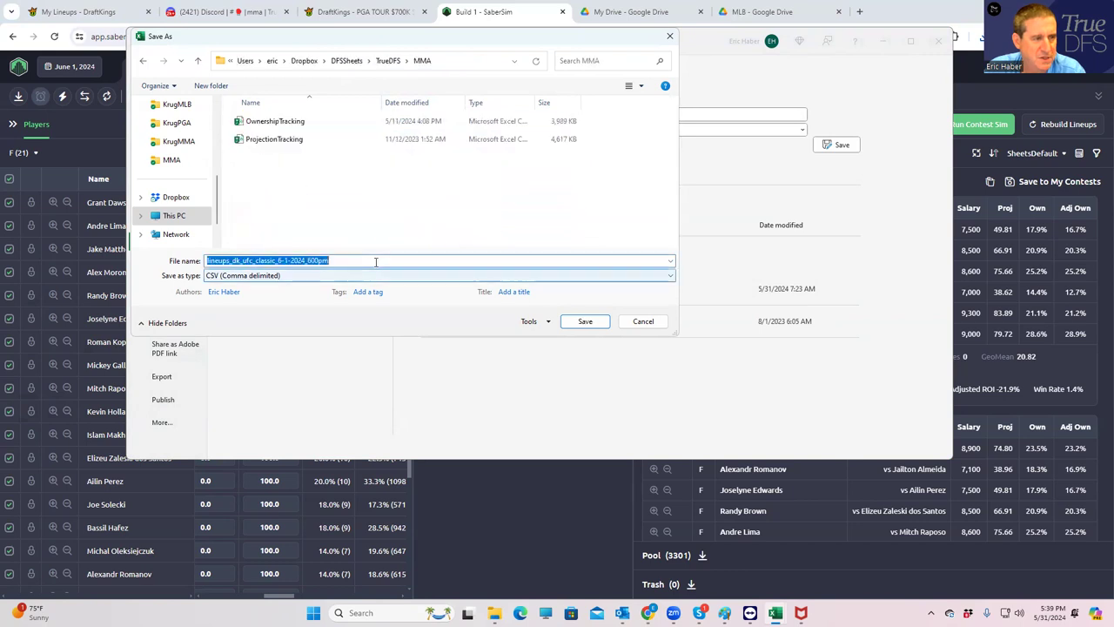
pyautogui.write('Default50')
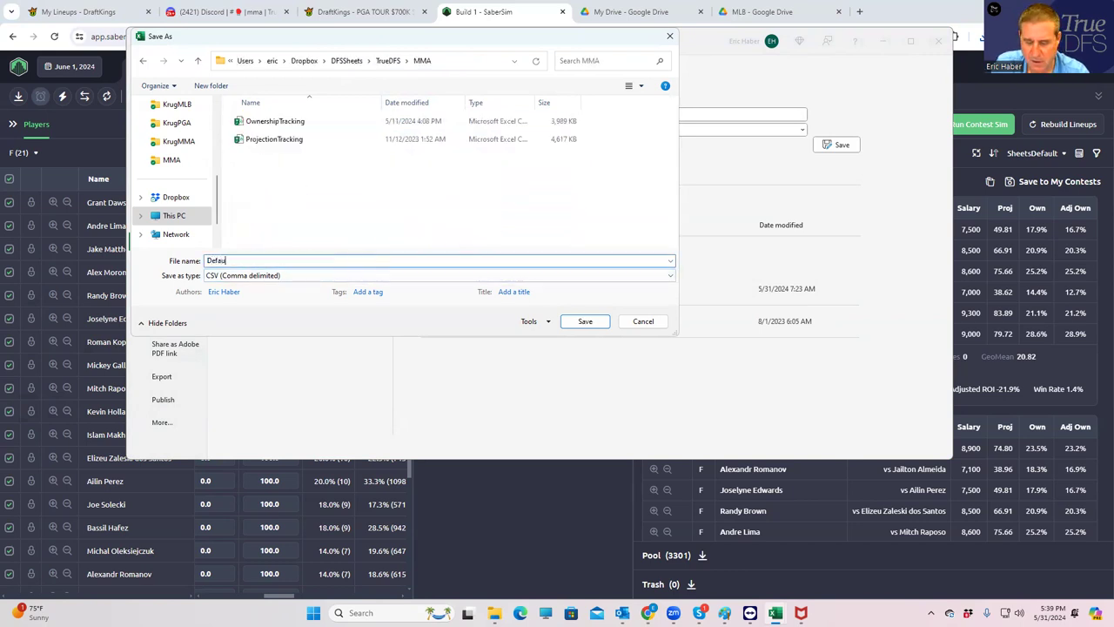
pyautogui.click(585, 322)
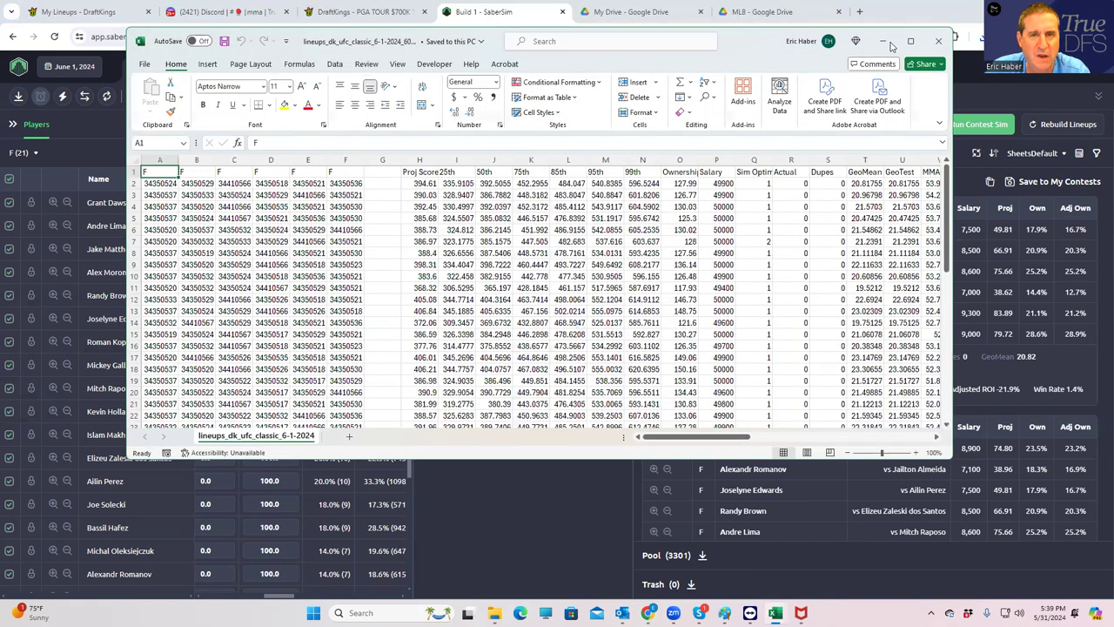
# Back in SaberSim, rank lineups by $700K UFC 302 Special RAROI and reset Min Uniques to 1.
pyautogui.click(884, 42)
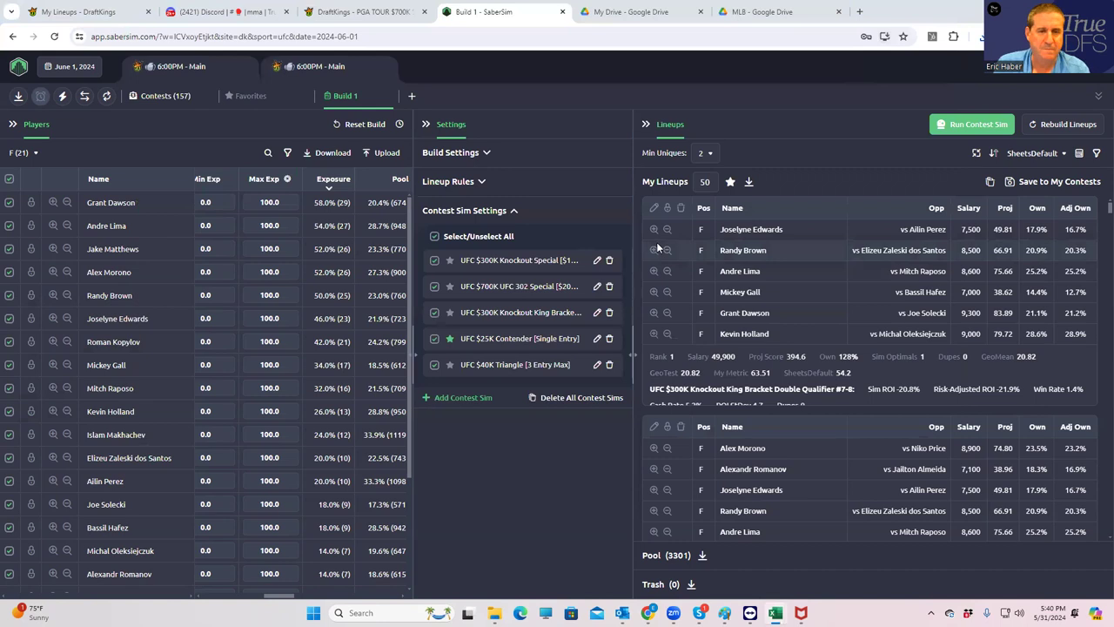
pyautogui.click(1035, 154)
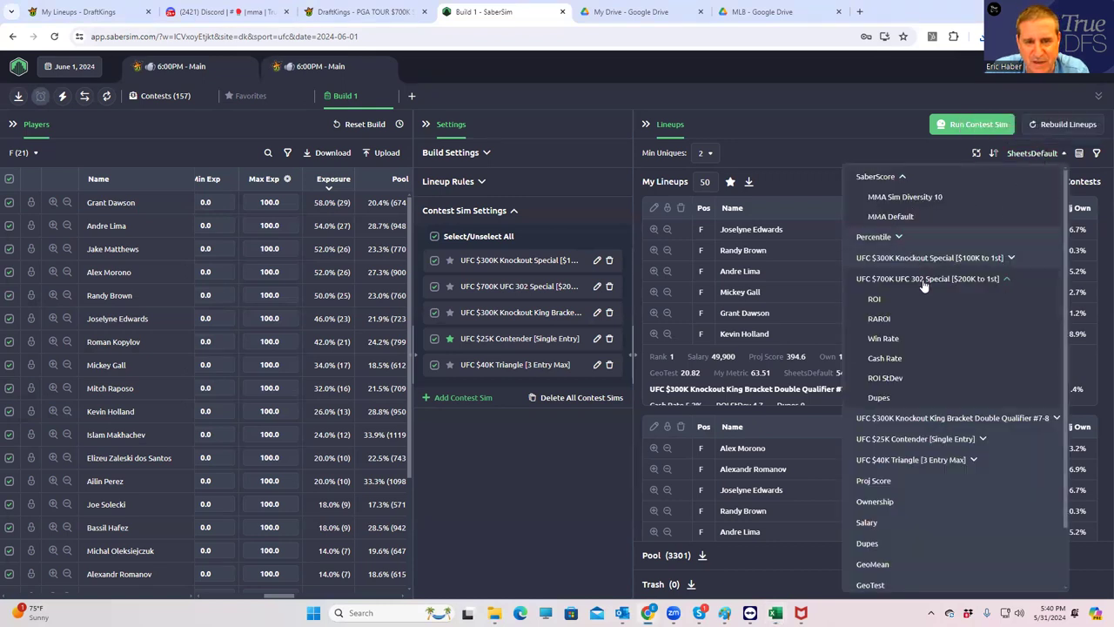
pyautogui.click(881, 320)
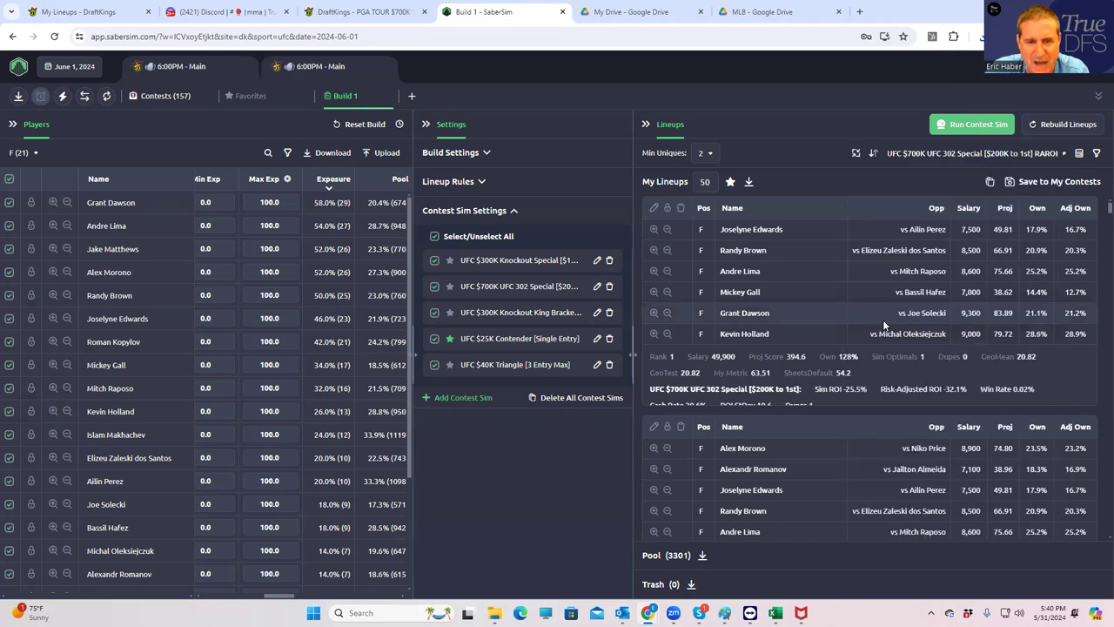
pyautogui.click(705, 152)
pyautogui.click(705, 182)
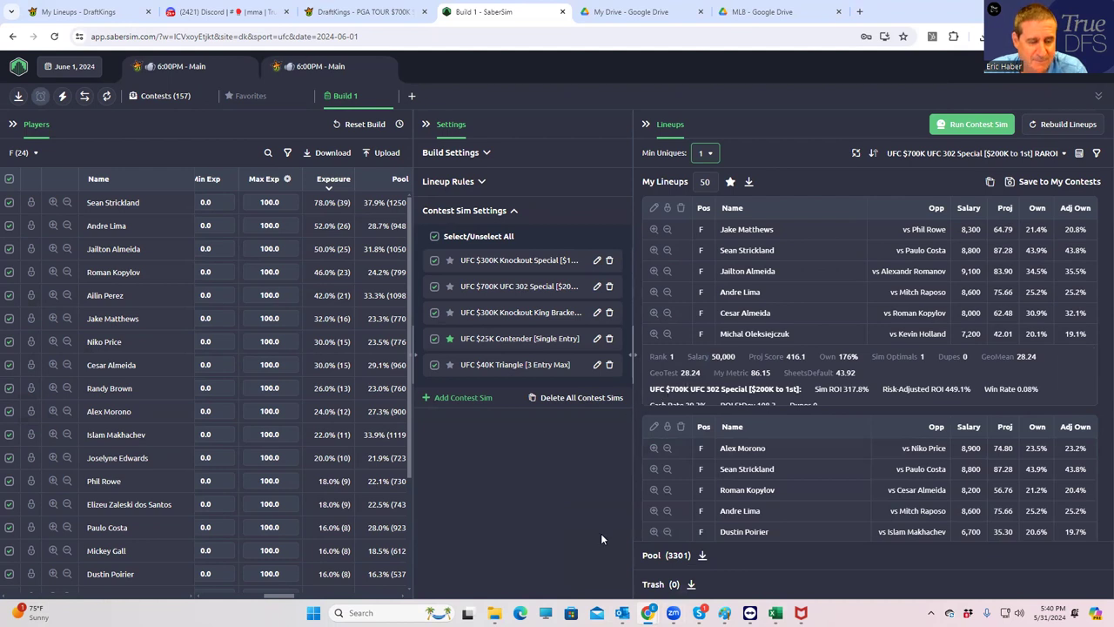
# Find and open the GeoMean workbook from the synced files, shrinking its window aside.
pyautogui.click(967, 612)
pyautogui.click(972, 269)
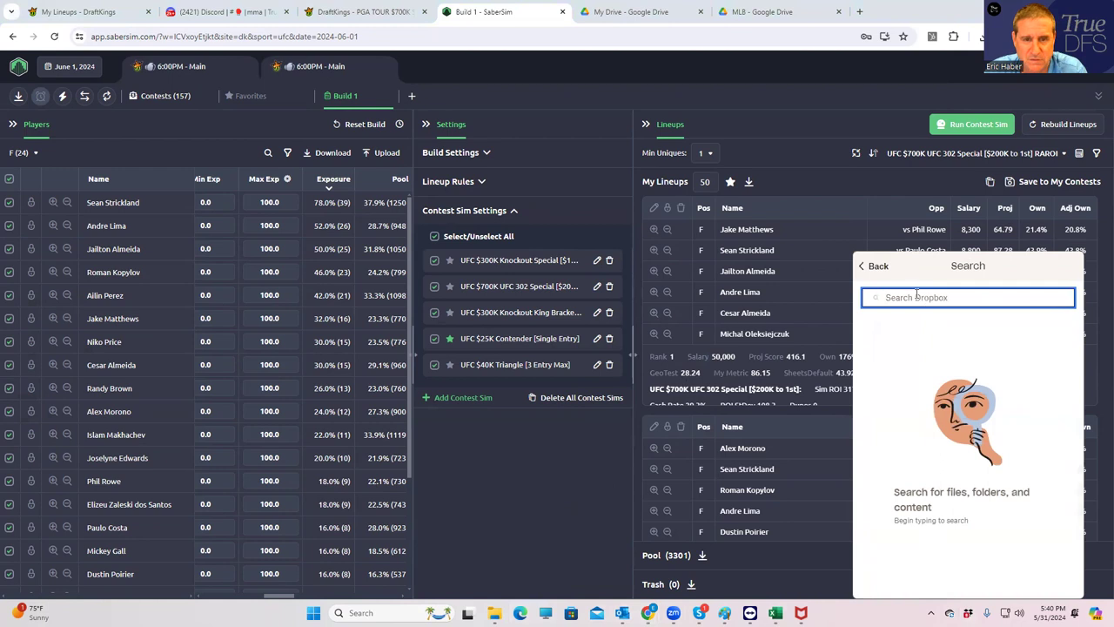
pyautogui.write('ge')
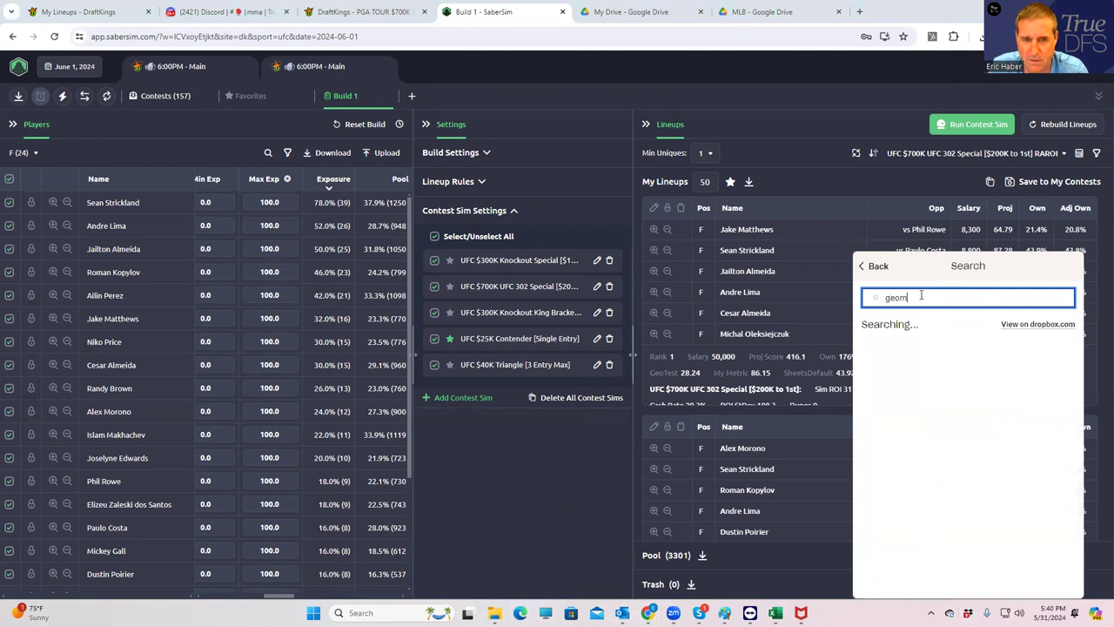
pyautogui.write('om')
pyautogui.click(910, 352)
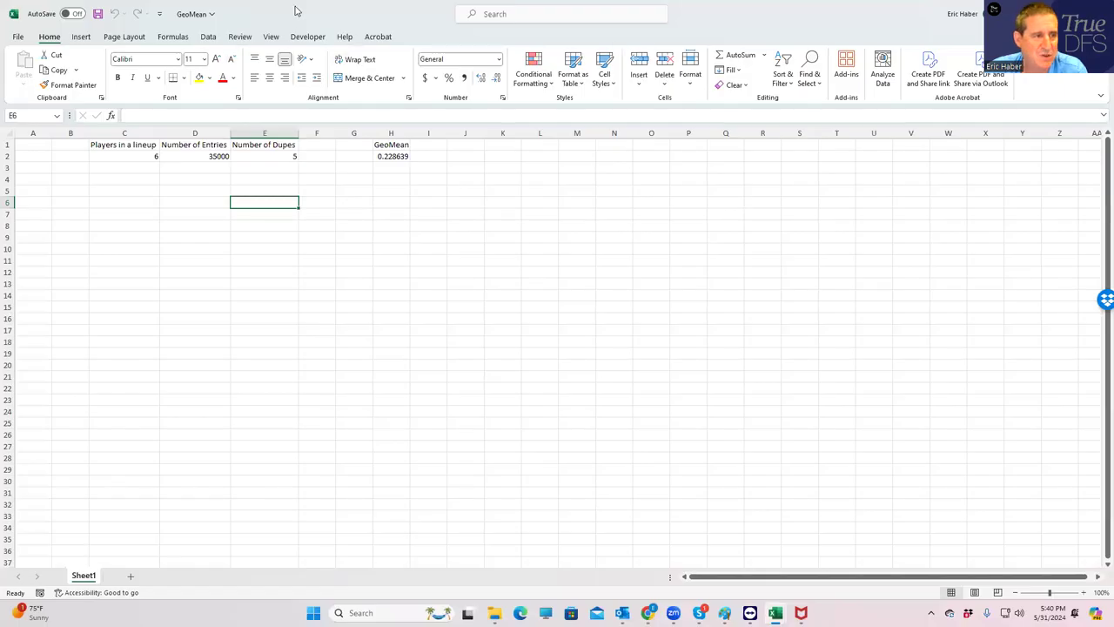
pyautogui.doubleClick(295, 10)
pyautogui.moveTo(518, 28); pyautogui.dragTo(1113, 125)
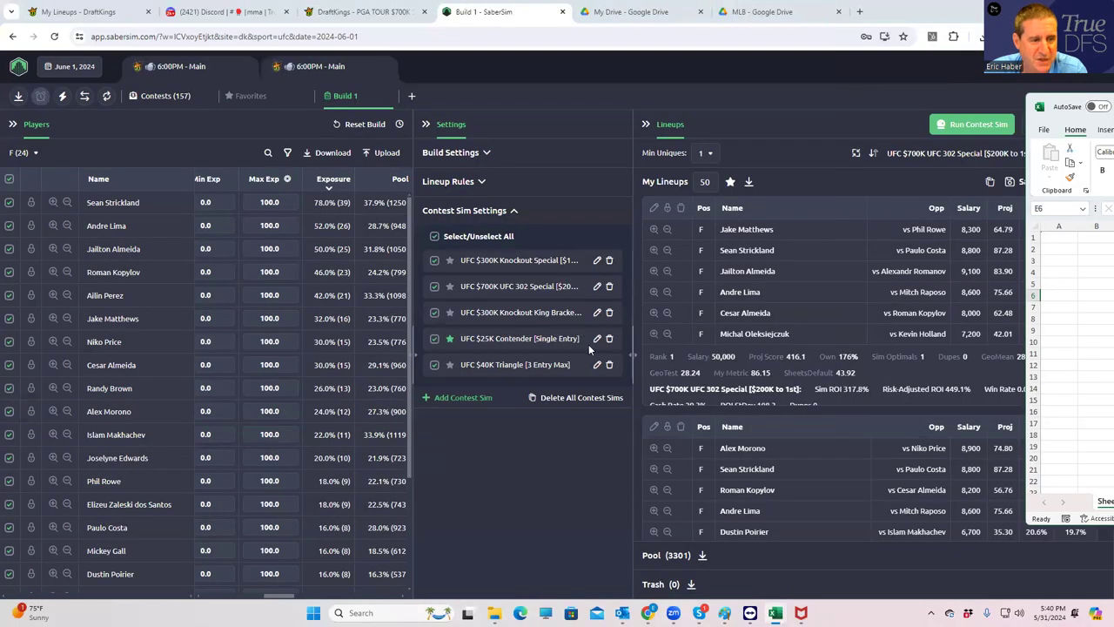
# Check the $700K contest size in SaberSim and enter 32941 as Number of Entries in D2.
pyautogui.click(596, 292)
pyautogui.click(597, 286)
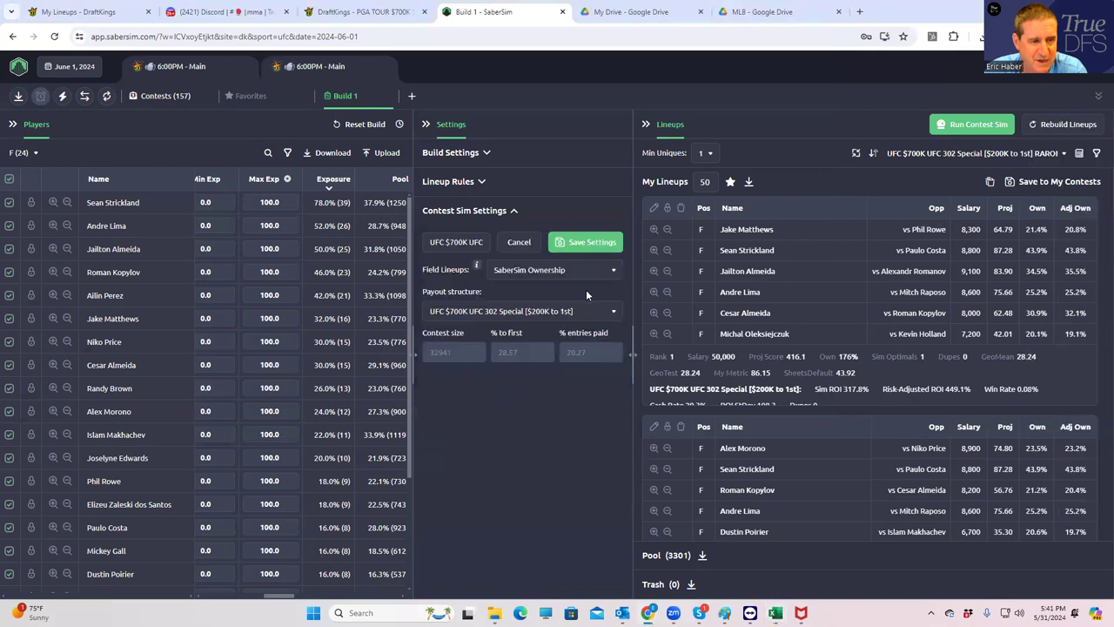
pyautogui.hotkey('alt', 'Tab')
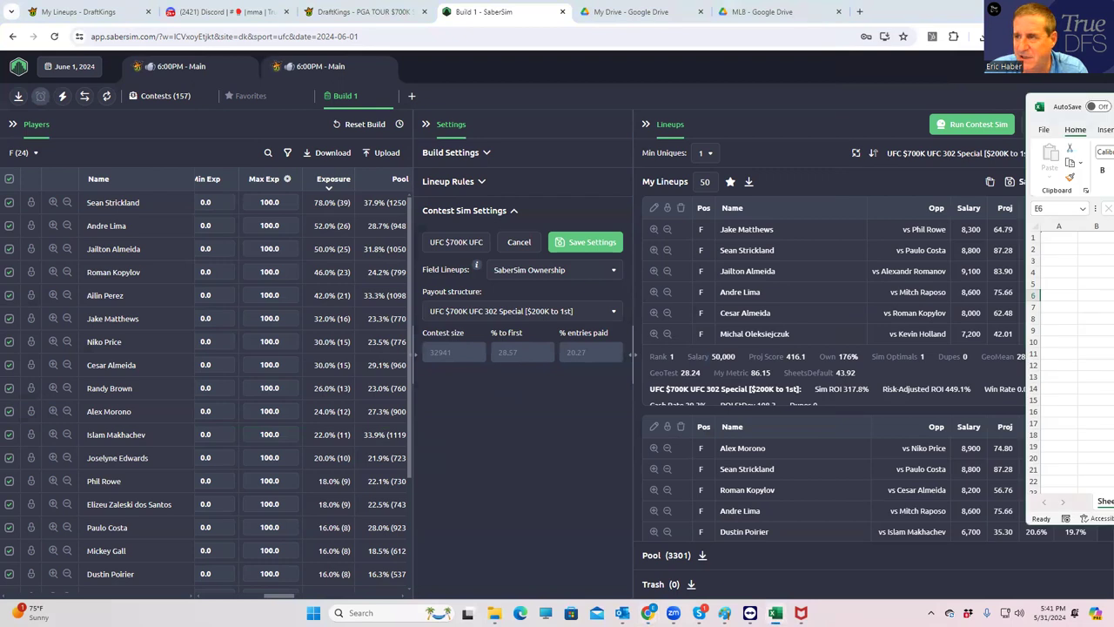
pyautogui.moveTo(1070, 113); pyautogui.dragTo(204, 133)
pyautogui.click(305, 266)
pyautogui.click(357, 269)
pyautogui.write('32')
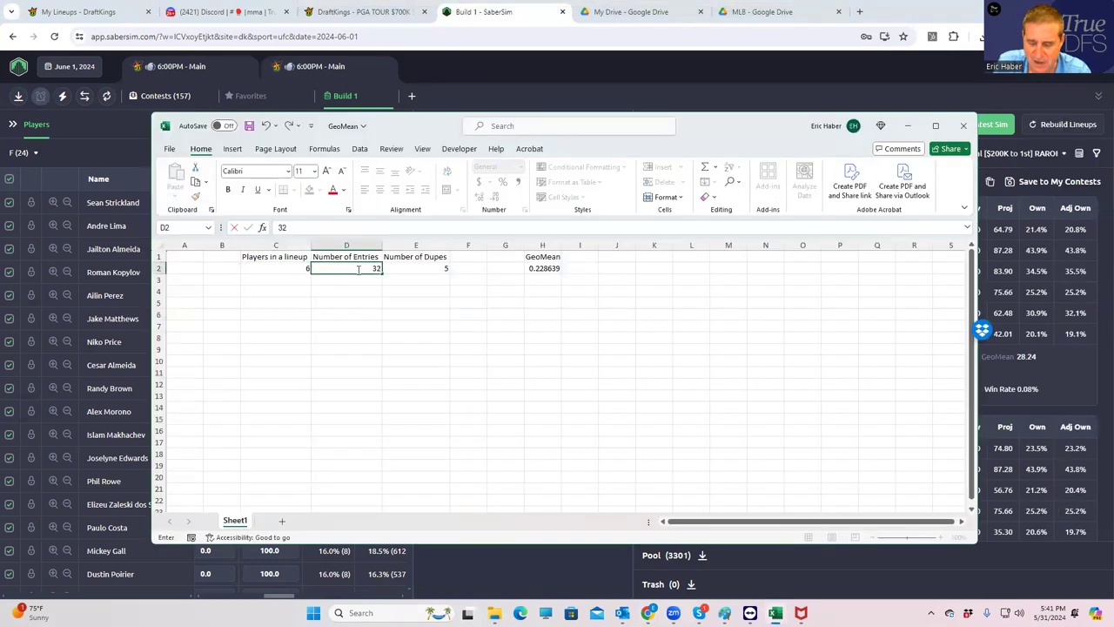
pyautogui.write('941')
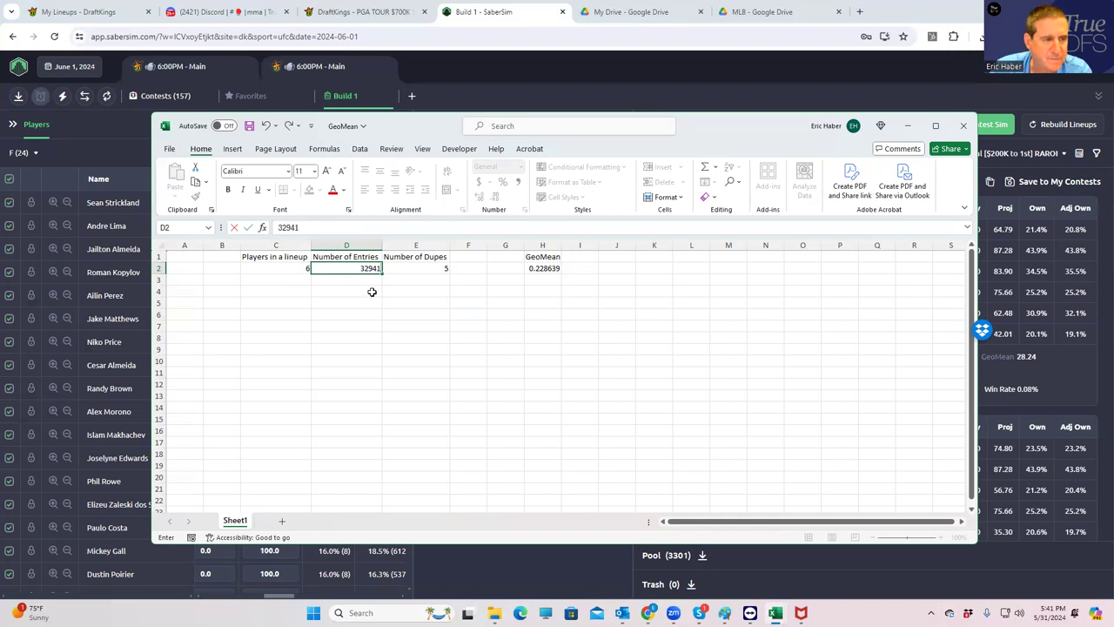
pyautogui.click(353, 313)
pyautogui.click(430, 273)
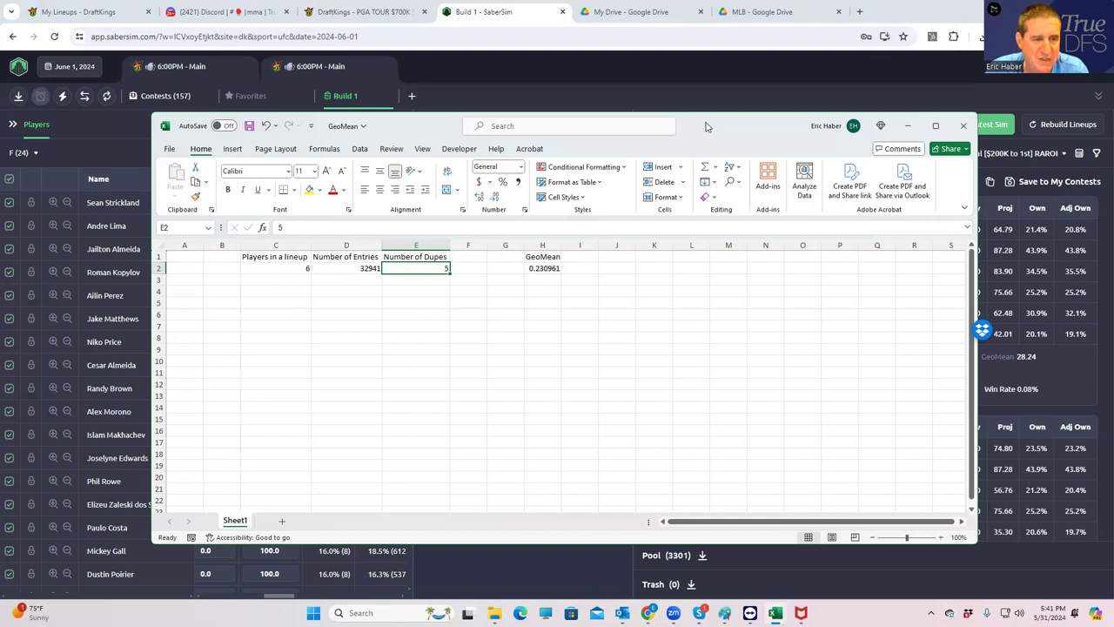
# Return to the SaberSim lineups and open the lineup pool filters.
pyautogui.click(982, 322)
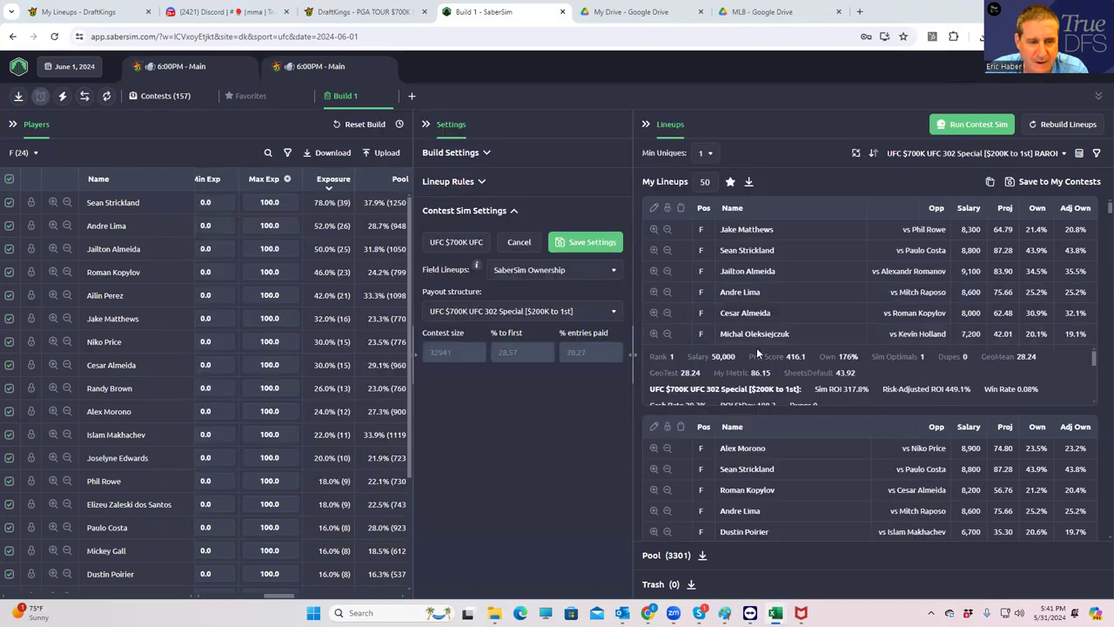
pyautogui.scroll(-2, 757, 348)
pyautogui.scroll(-3, 778, 444)
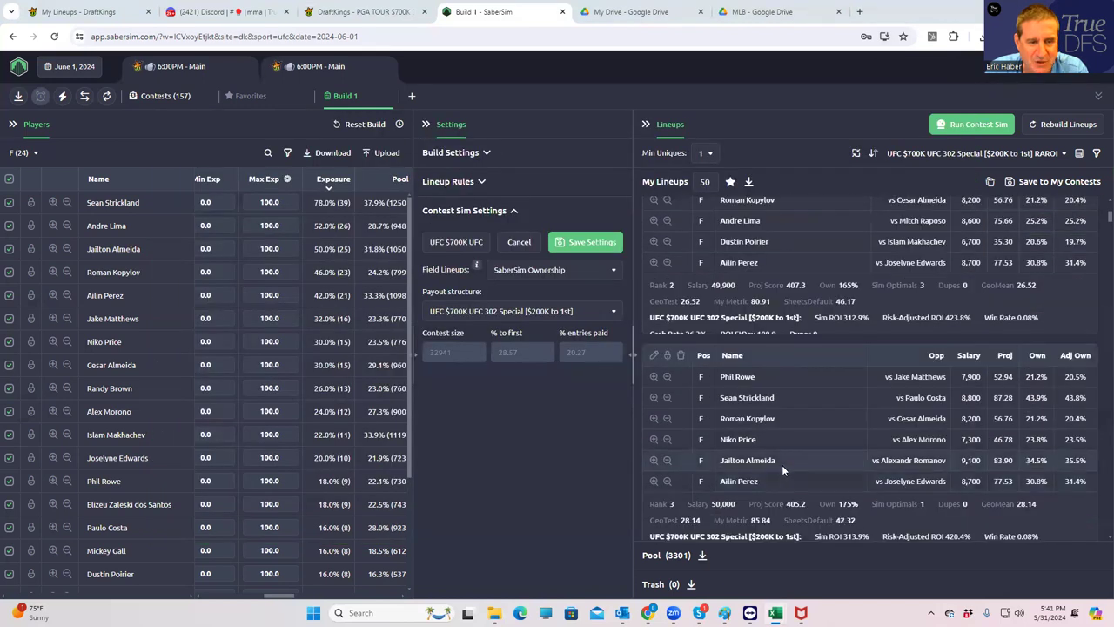
pyautogui.scroll(-5, 790, 478)
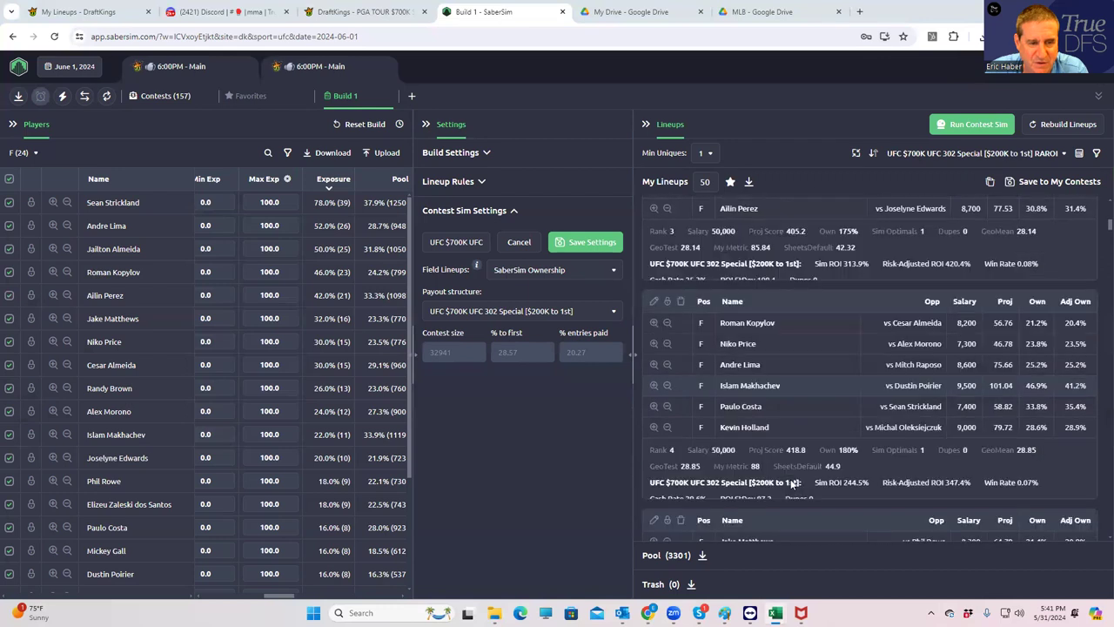
pyautogui.scroll(-3, 790, 477)
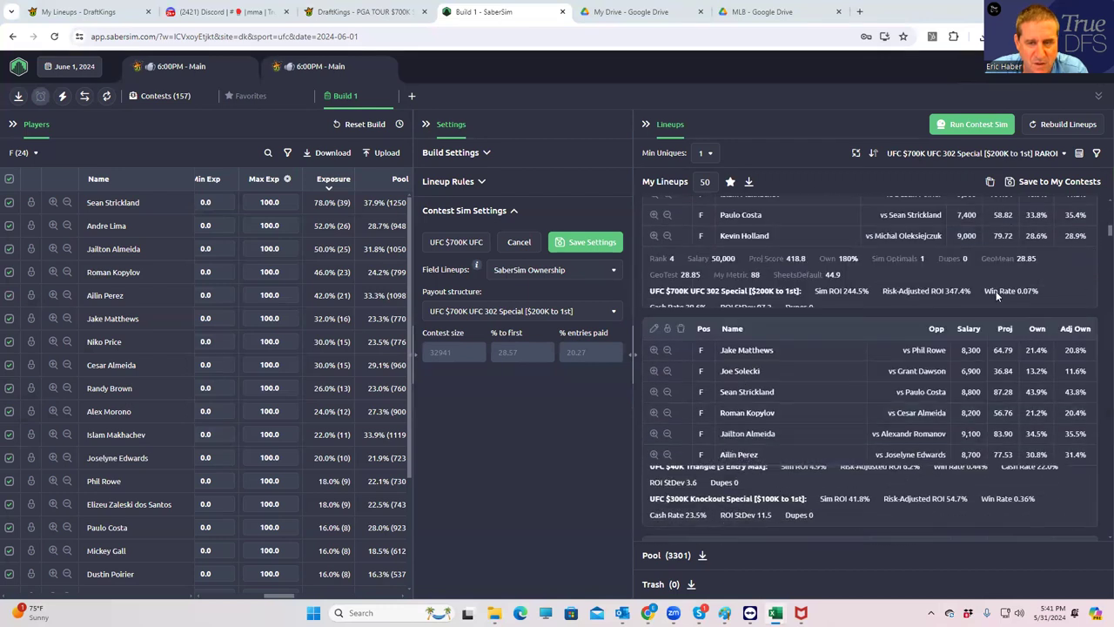
pyautogui.scroll(-5, 1097, 245)
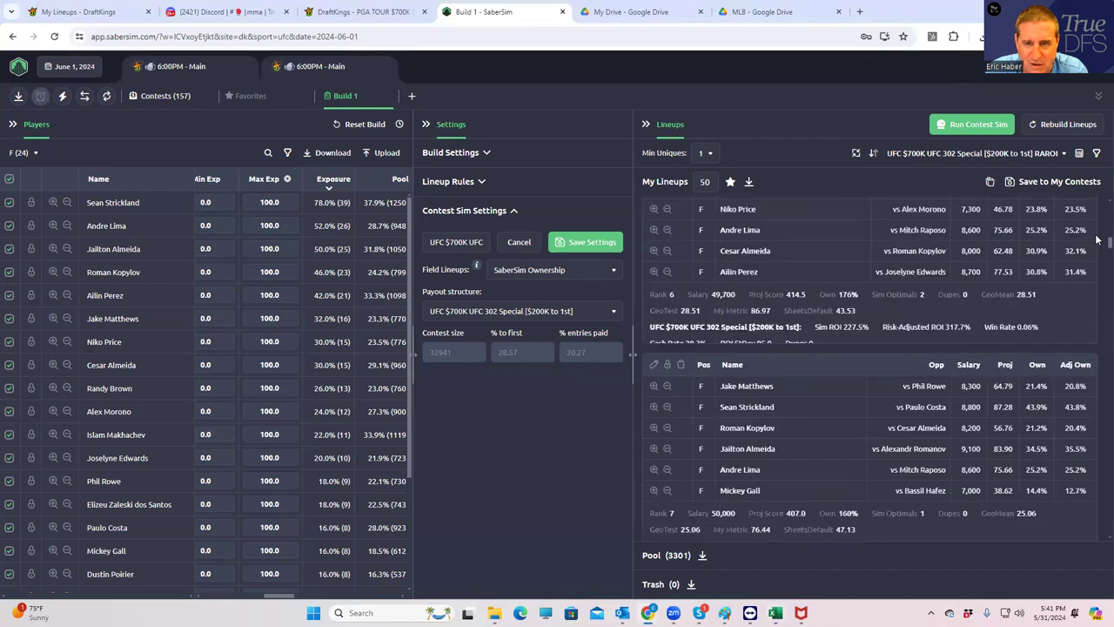
pyautogui.scroll(3, 817, 252)
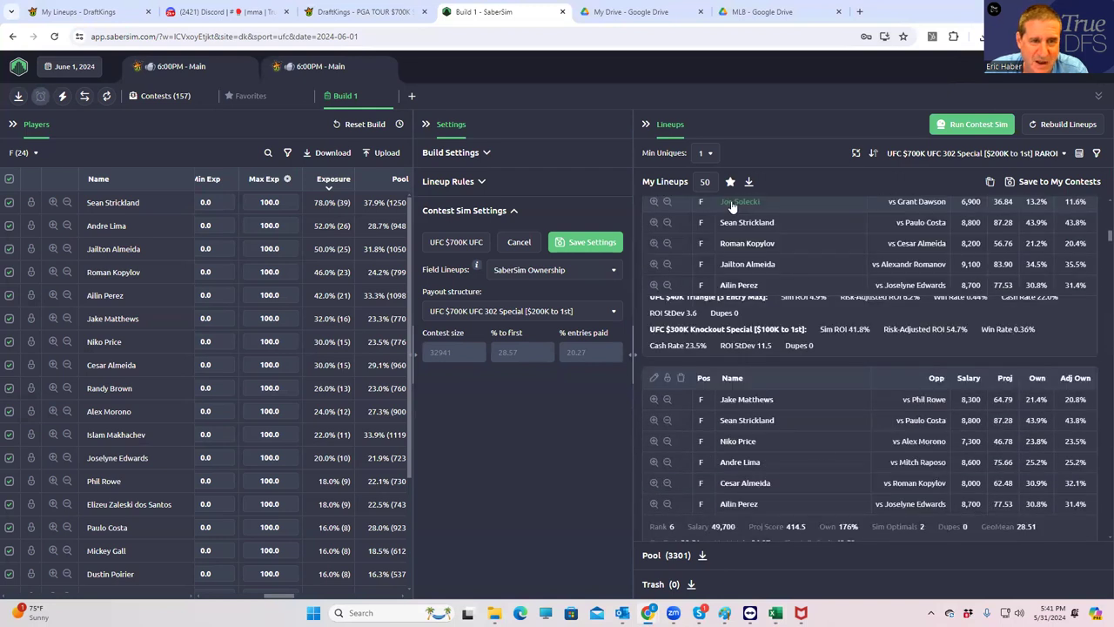
pyautogui.click(1096, 153)
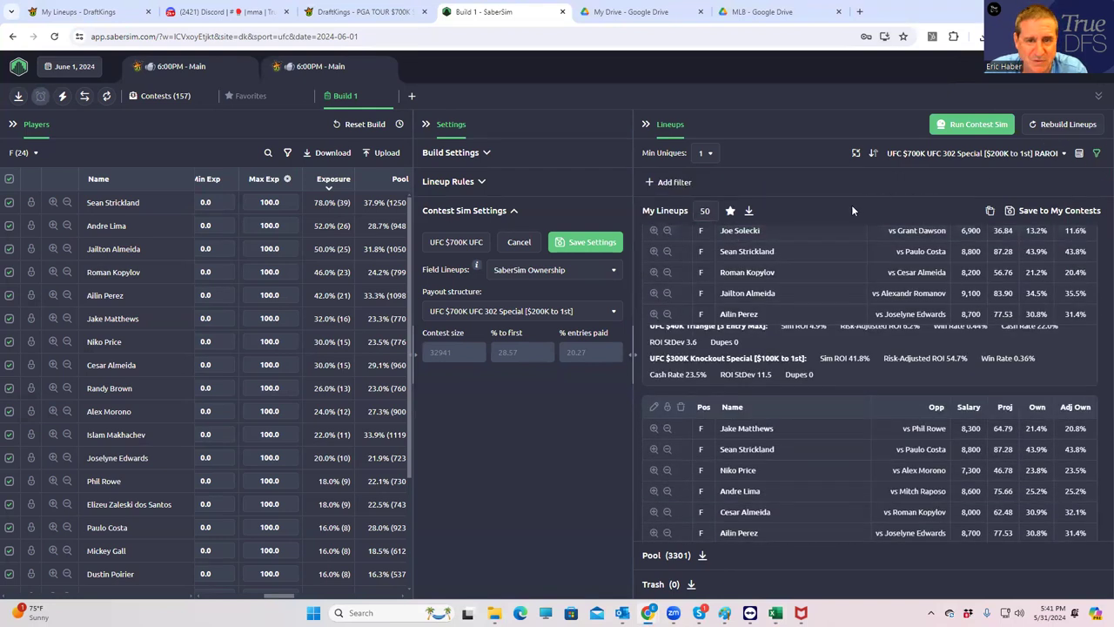
pyautogui.click(648, 181)
# Add and save a filter keeping lineups with GeoMean less than 2.
pyautogui.click(420, 312)
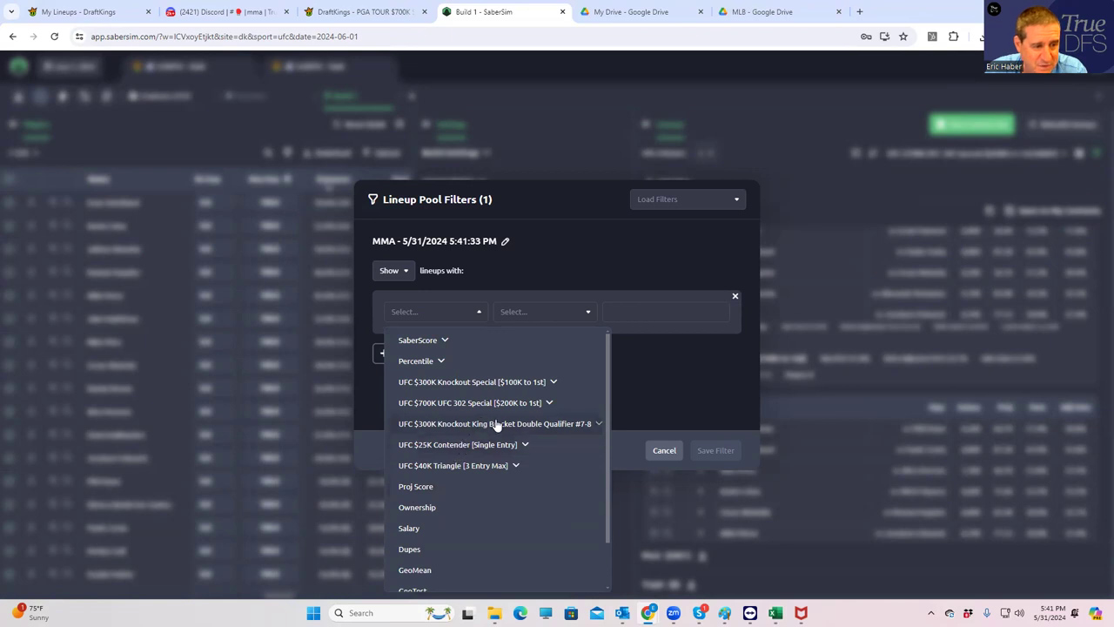
pyautogui.scroll(-1, 460, 510)
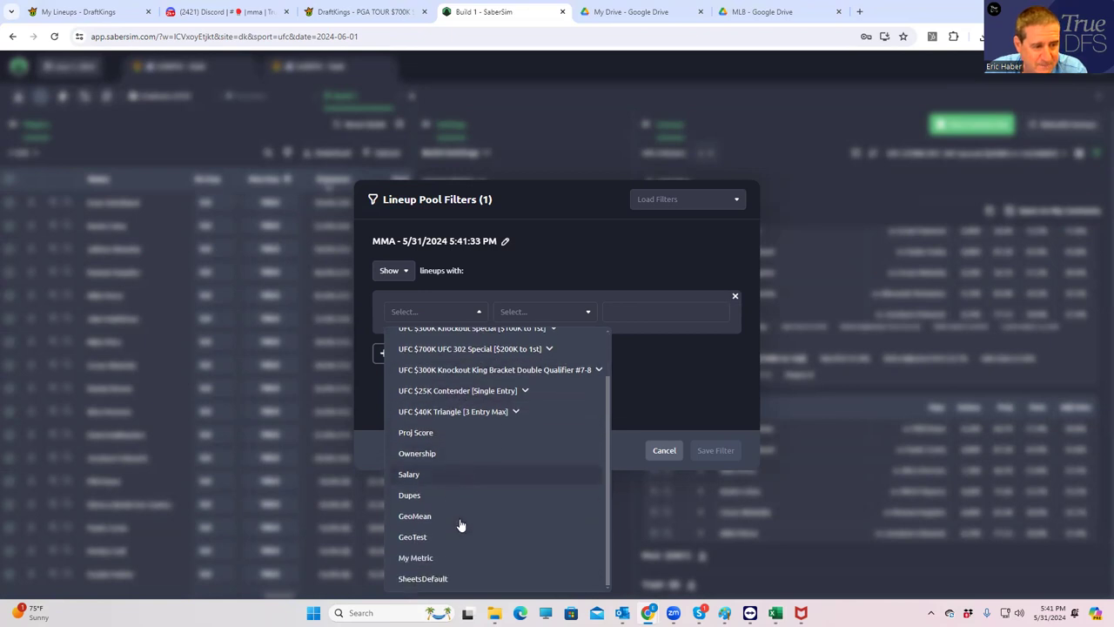
pyautogui.click(409, 517)
pyautogui.click(543, 326)
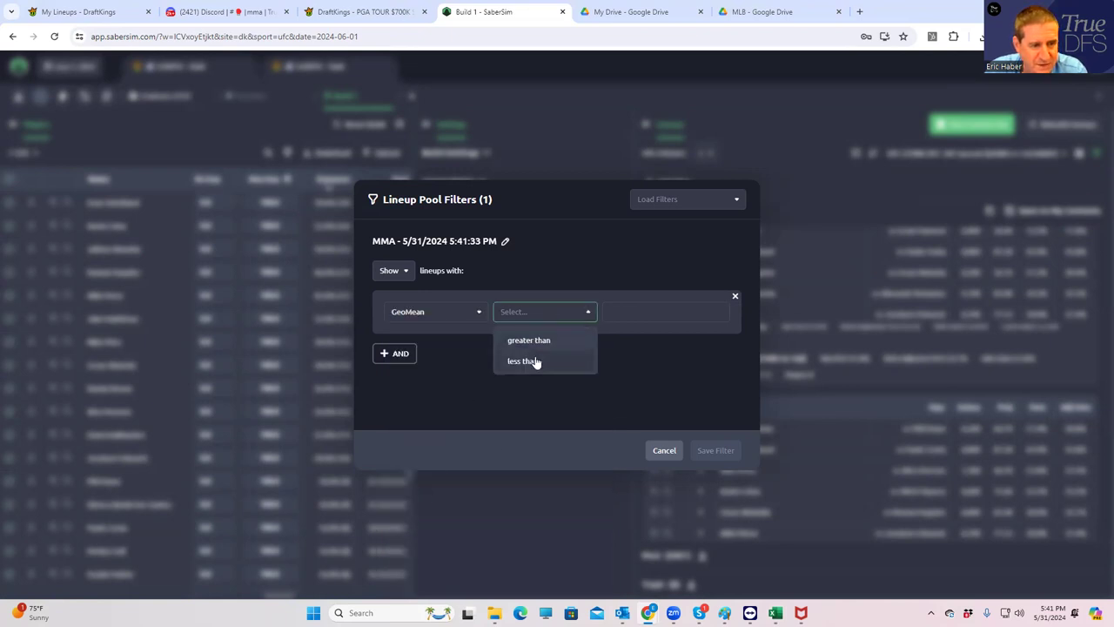
pyautogui.click(531, 361)
pyautogui.click(628, 315)
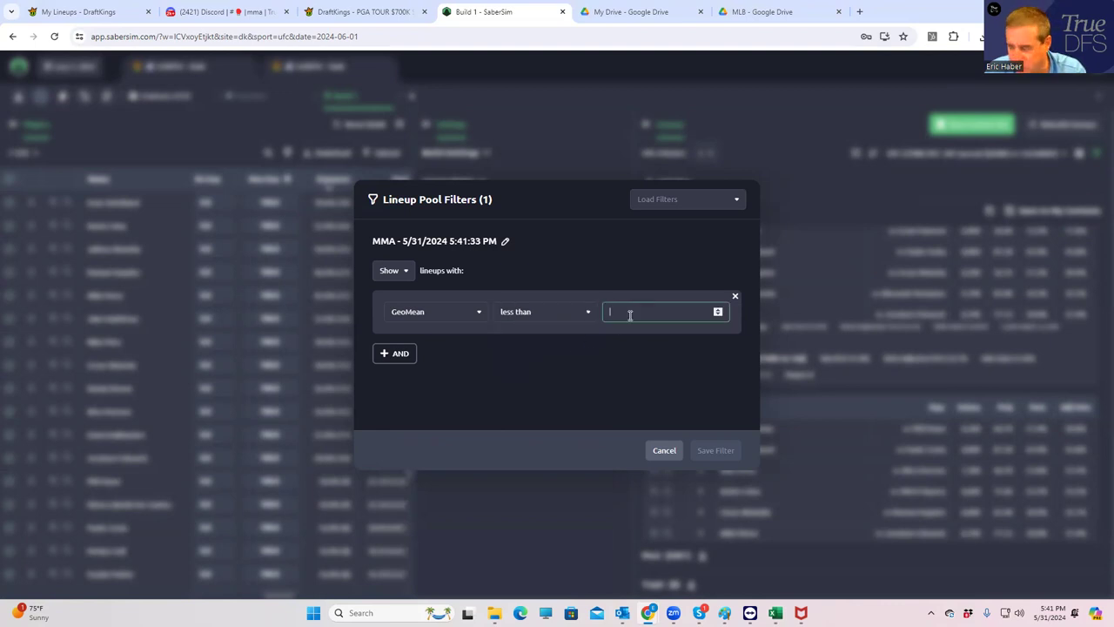
pyautogui.write('23.1')
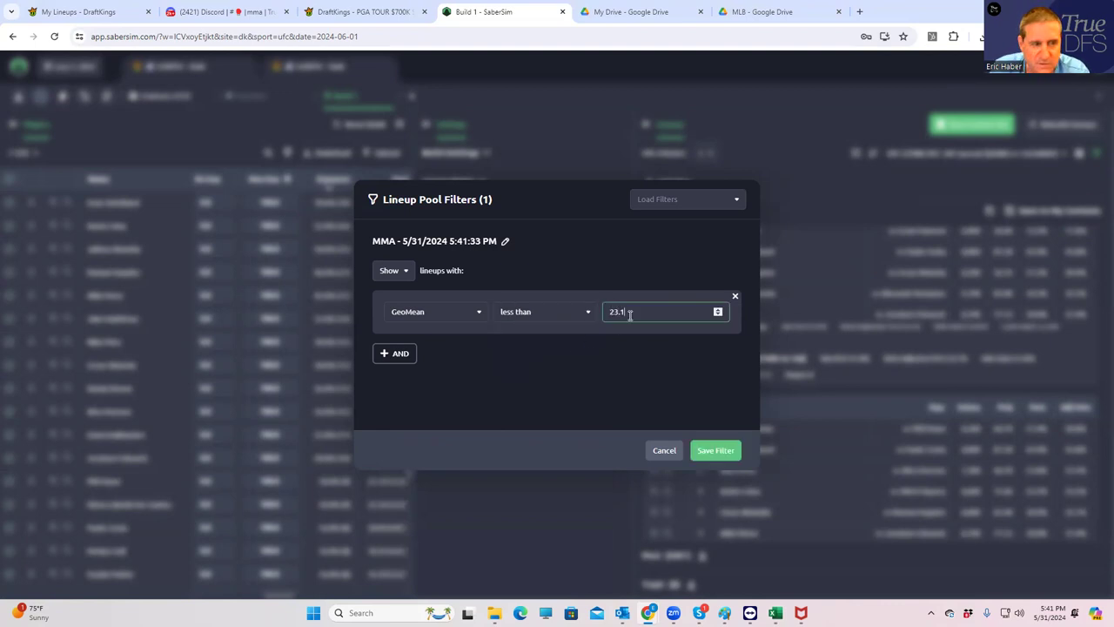
pyautogui.click(717, 452)
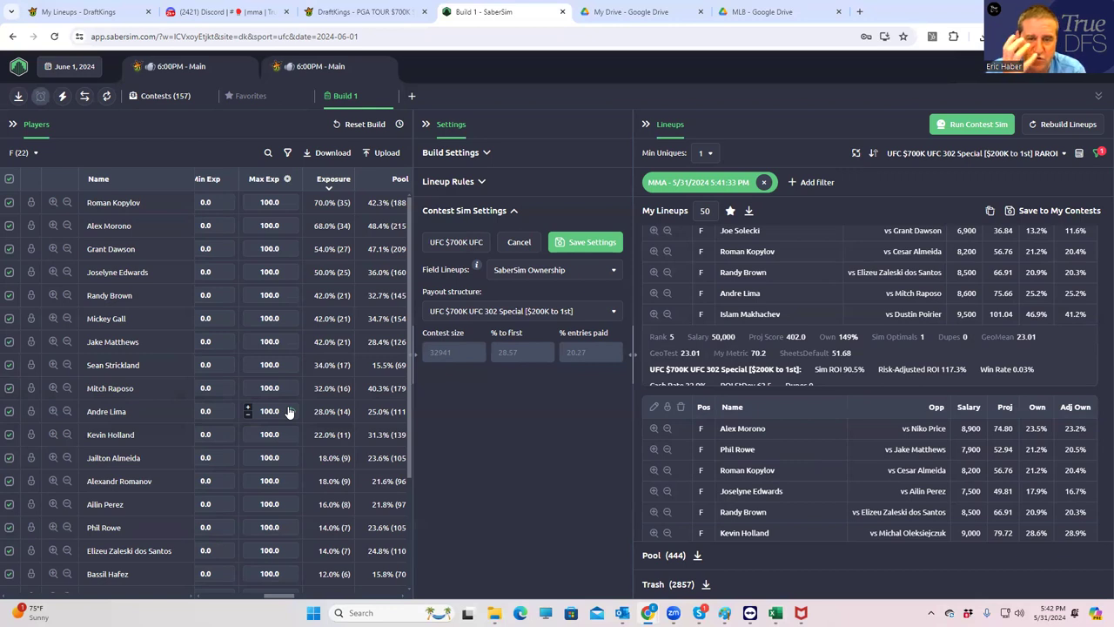
# Set Min Uniques to 2 and export the GeoMean-filtered lineups as a CSV.
pyautogui.click(705, 153)
pyautogui.click(706, 201)
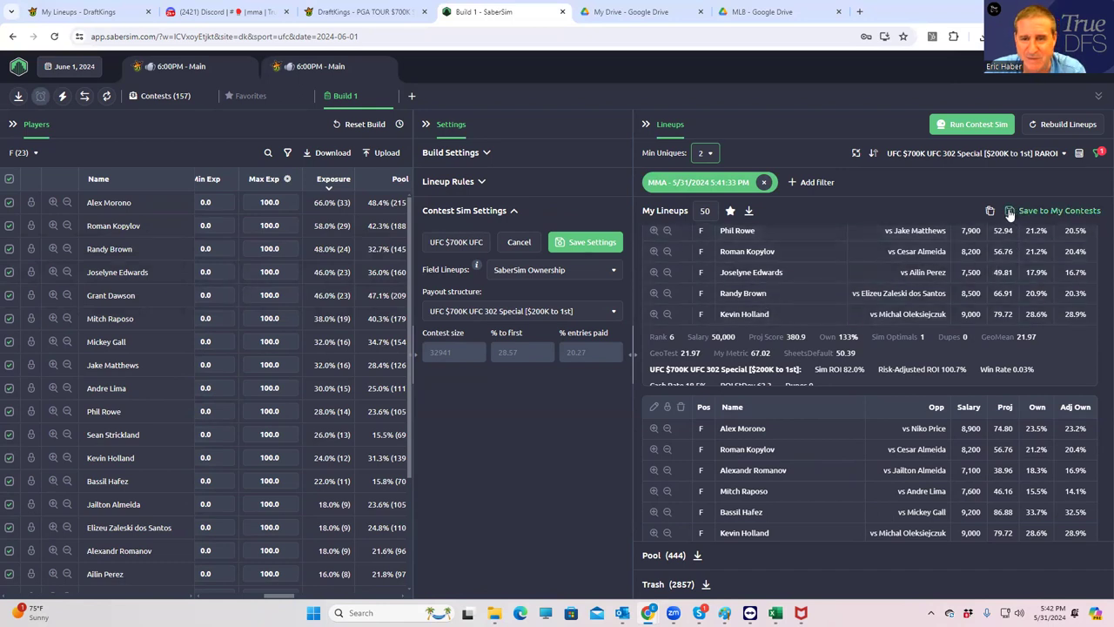
pyautogui.click(748, 212)
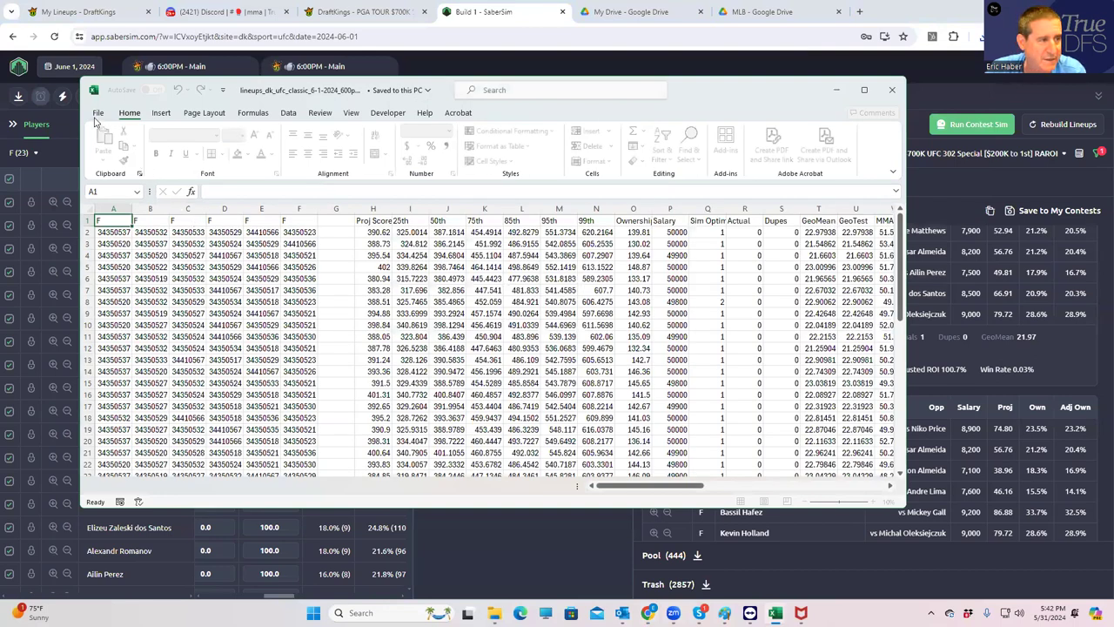
# Save the lineups as CSV 'simgeomean' in the TrueDFS MMA folder, then minimize Excel.
pyautogui.click(98, 115)
pyautogui.click(111, 289)
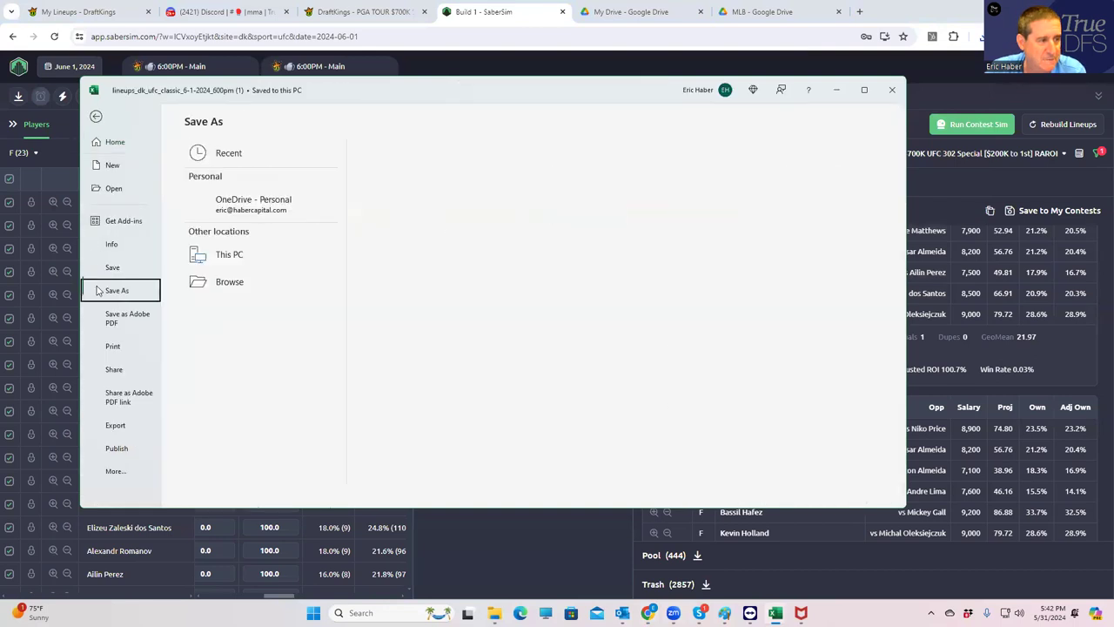
pyautogui.click(231, 155)
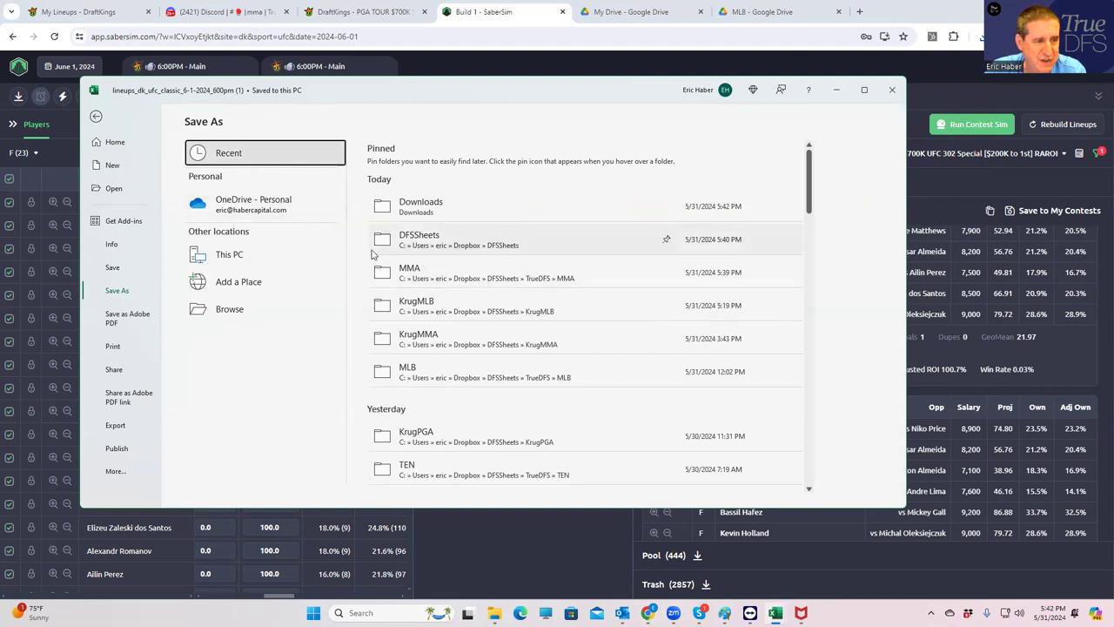
pyautogui.click(396, 272)
pyautogui.click(542, 165)
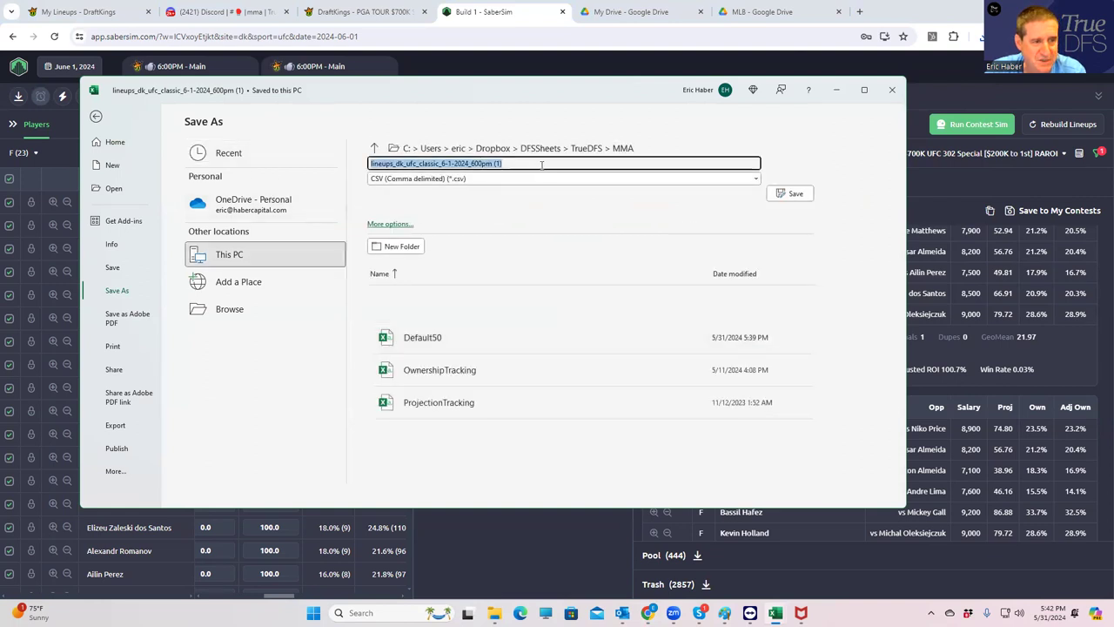
pyautogui.write('sim')
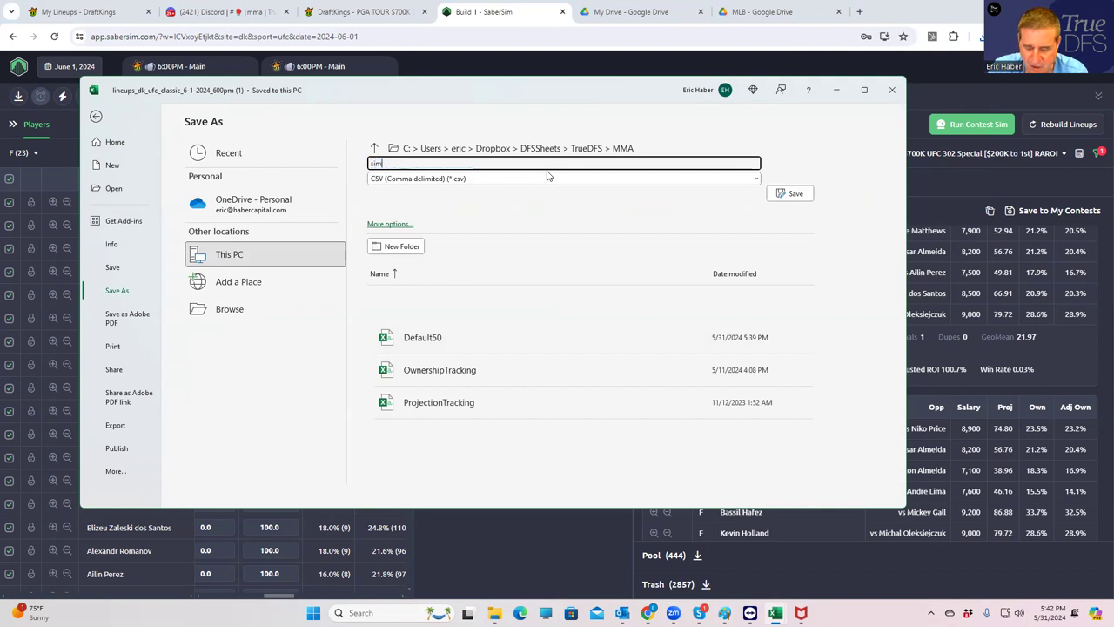
pyautogui.write('geomea')
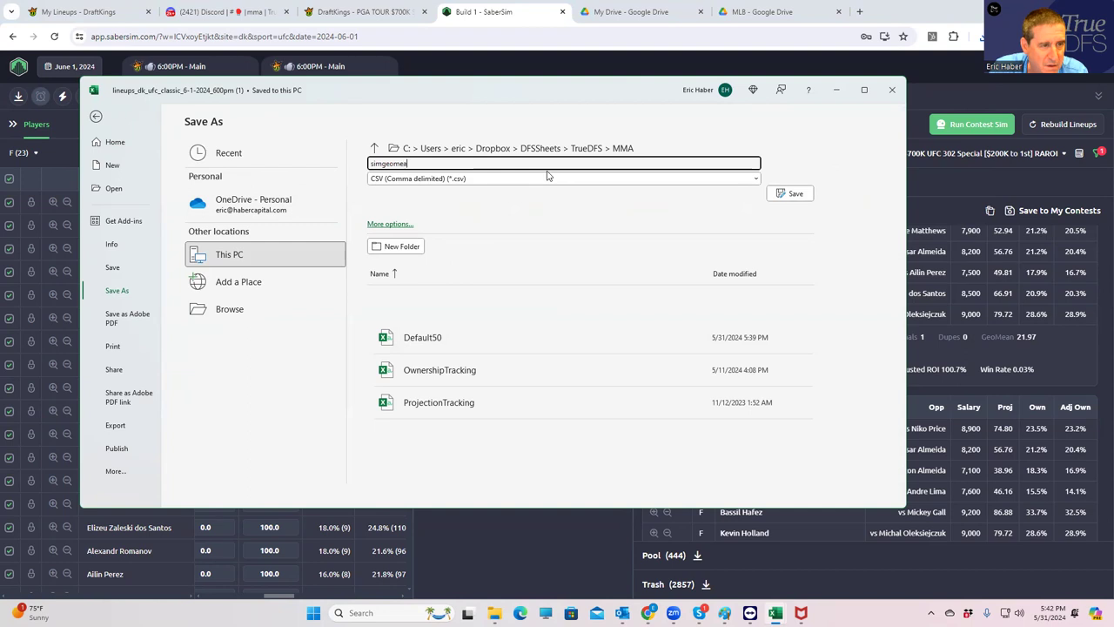
pyautogui.write('nn')
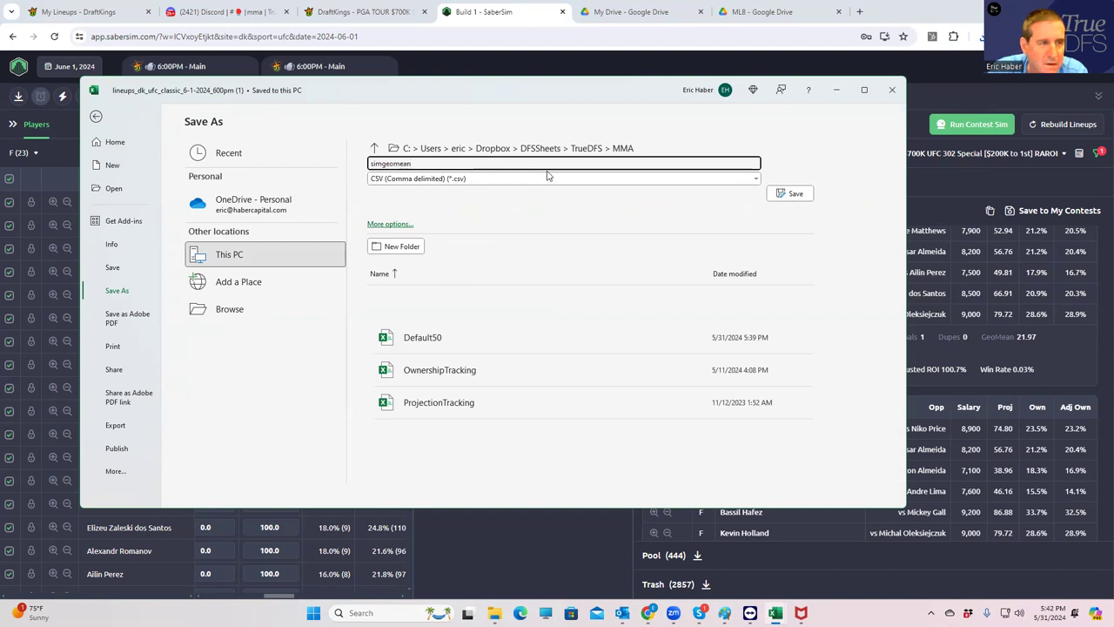
pyautogui.click(789, 193)
pyautogui.click(838, 90)
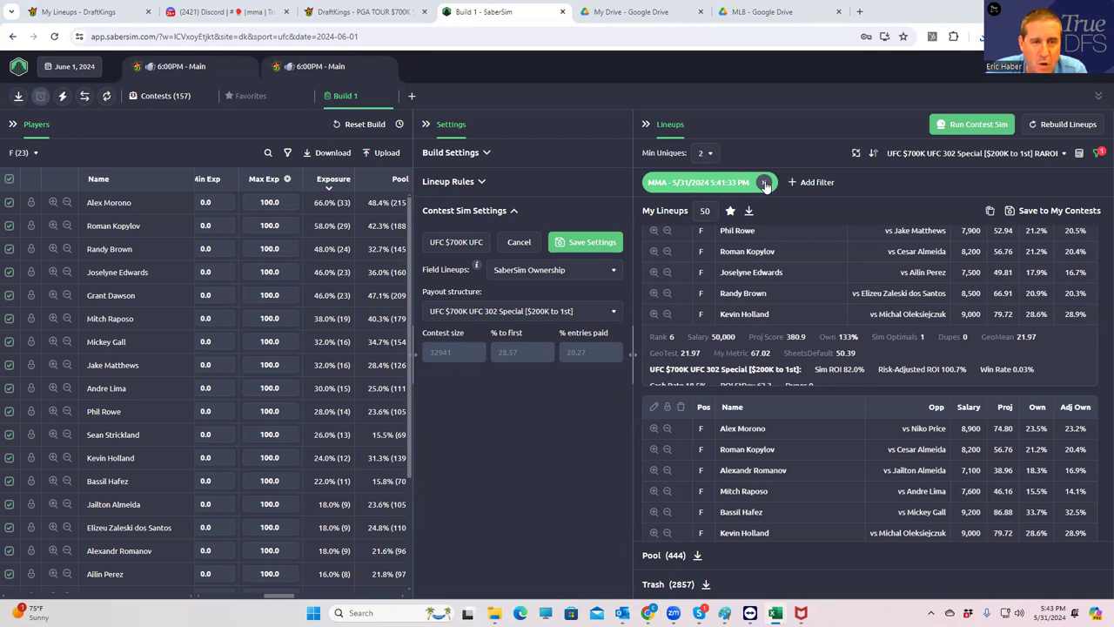
# Delete the GeoMean filter chip, restoring all 3,301 lineups with none trashed.
pyautogui.click(764, 184)
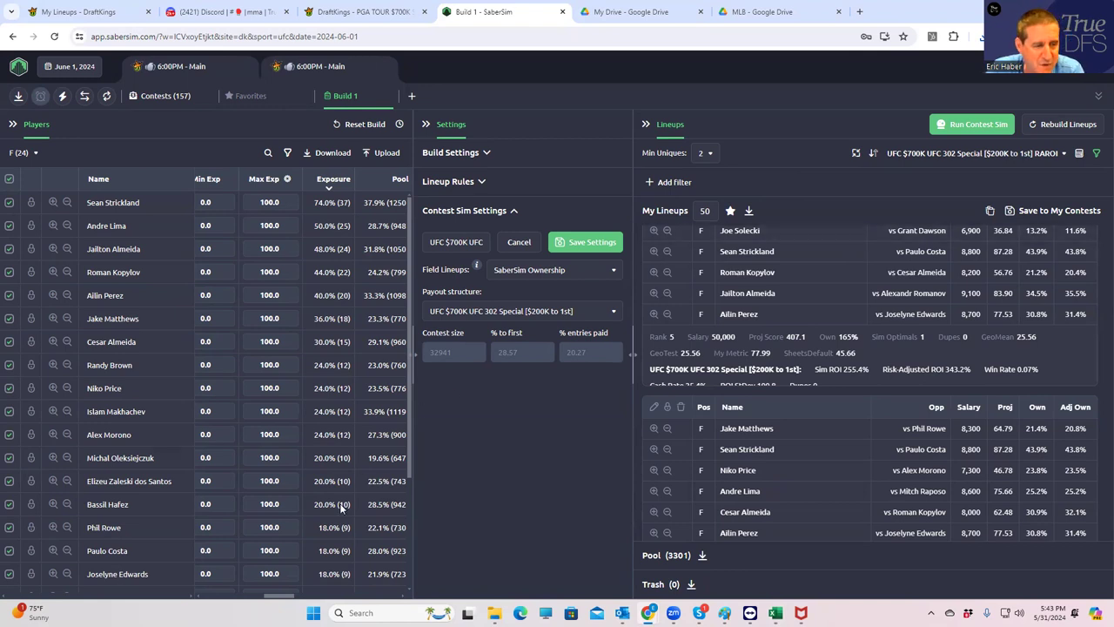
pyautogui.scroll(-1, 408, 477)
pyautogui.scroll(1, 408, 477)
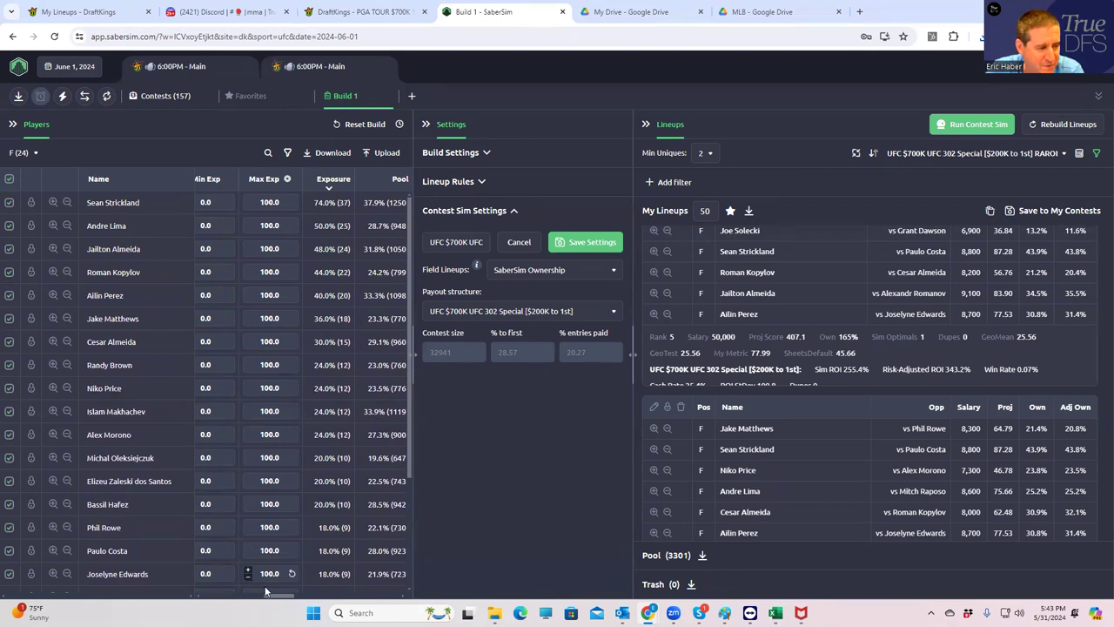
pyautogui.moveTo(408, 469); pyautogui.dragTo(409, 592)
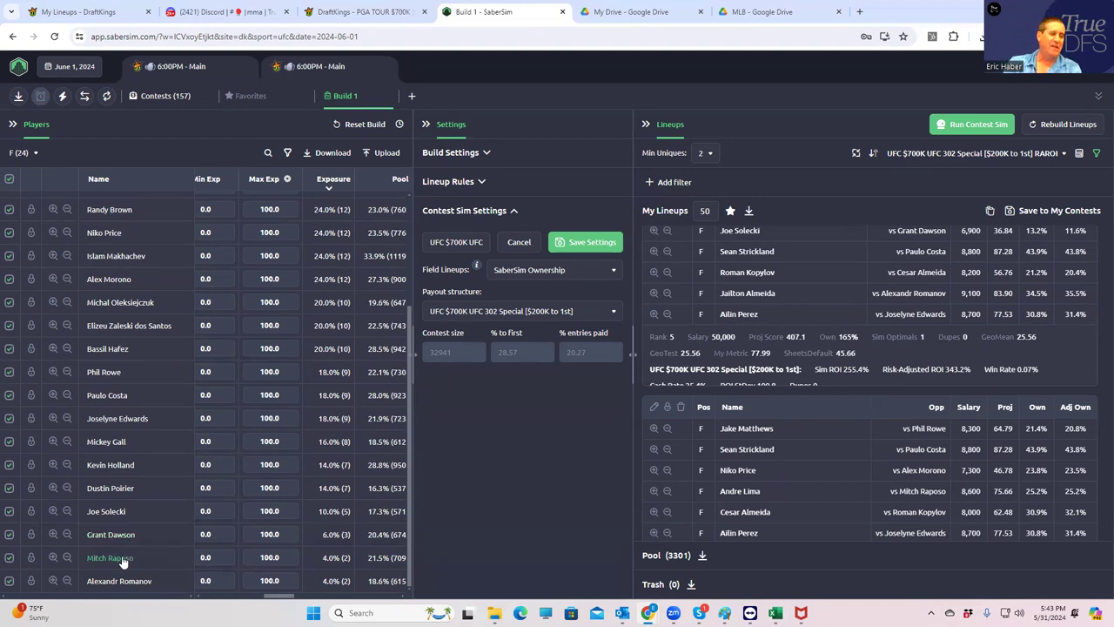
# Exclude Mitch Raposo, Joe Solecki, Joselyne Edwards, Phil Rowe, Elizeu Zaleski dos Santos and Michal Oleksiejczuk.
pyautogui.click(10, 558)
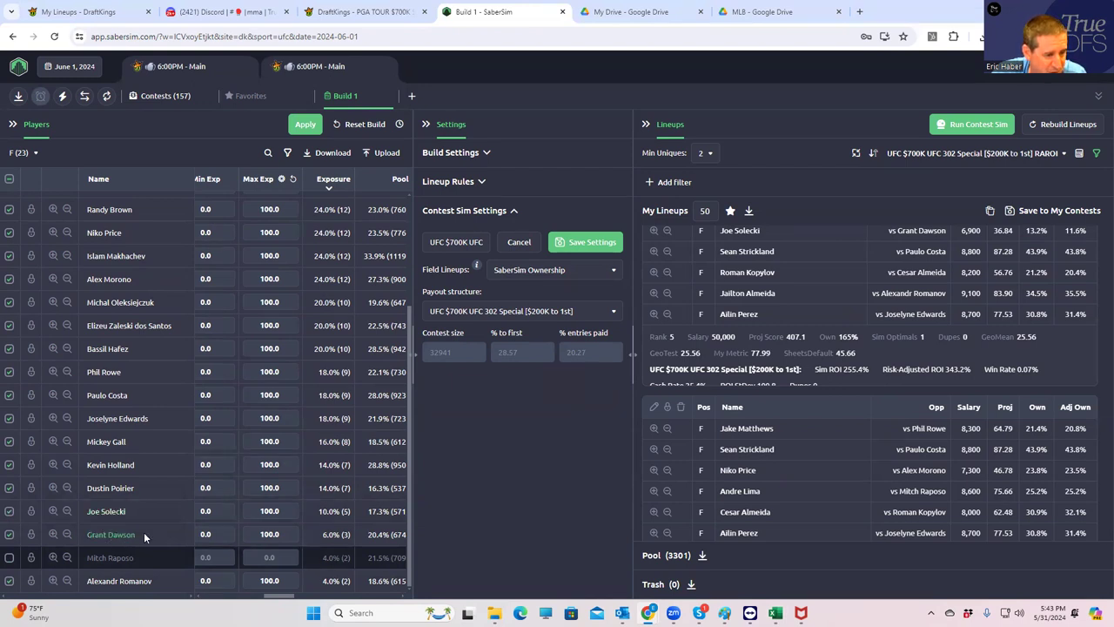
pyautogui.click(10, 511)
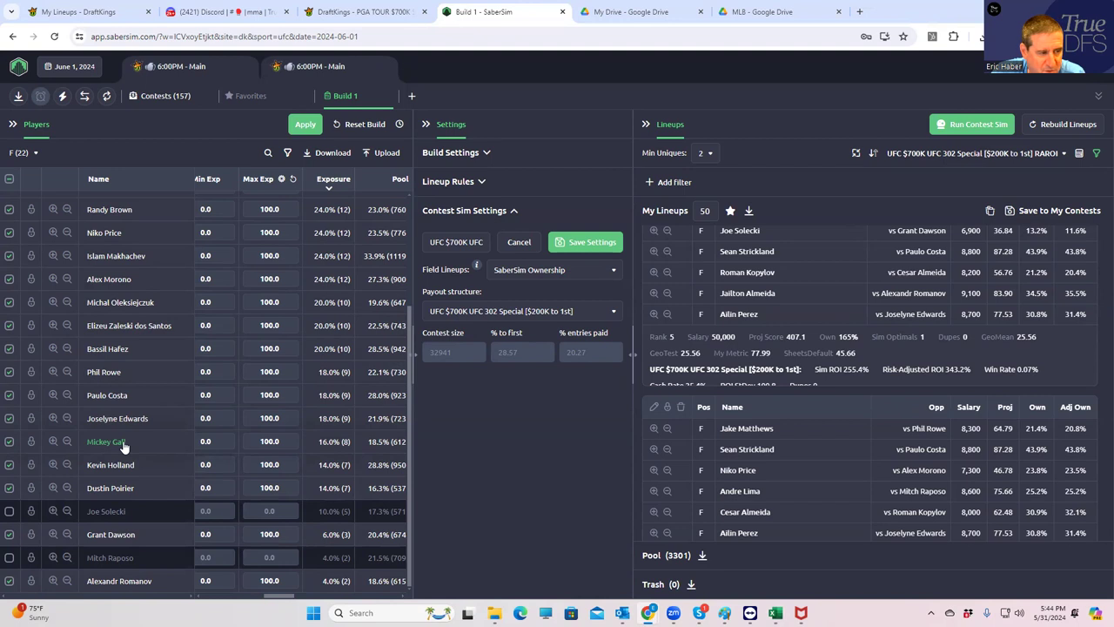
pyautogui.click(10, 419)
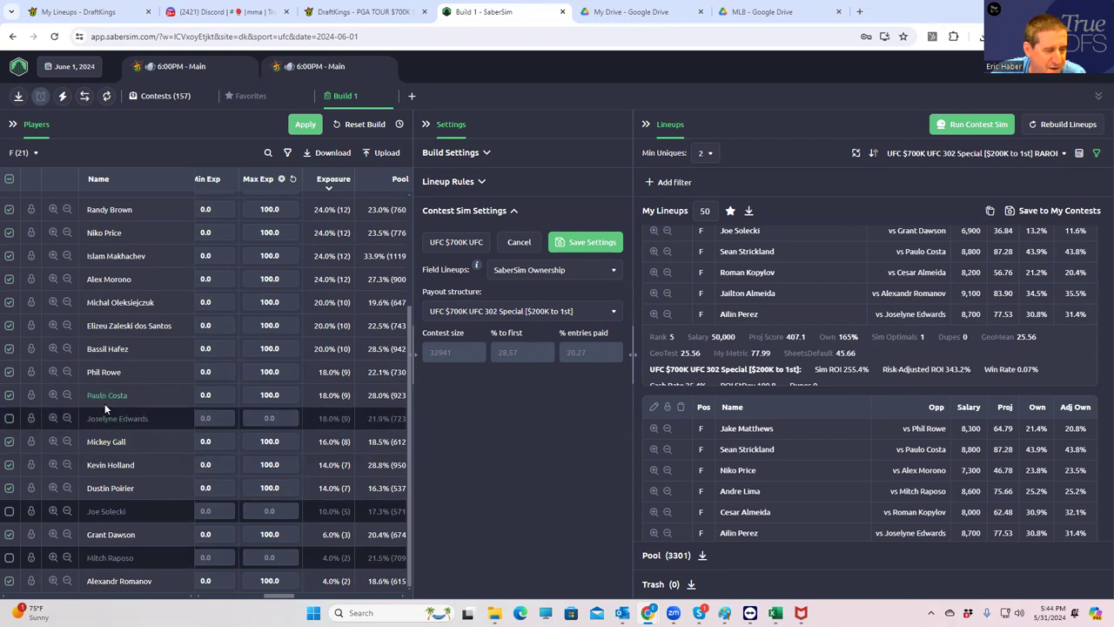
pyautogui.click(9, 372)
pyautogui.click(9, 327)
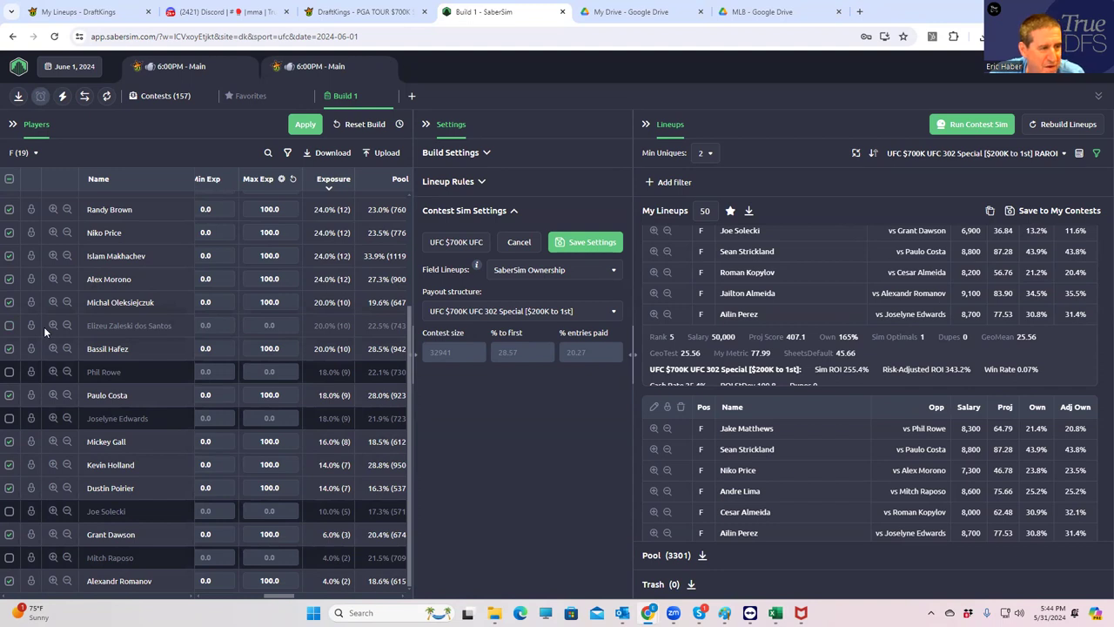
pyautogui.click(10, 303)
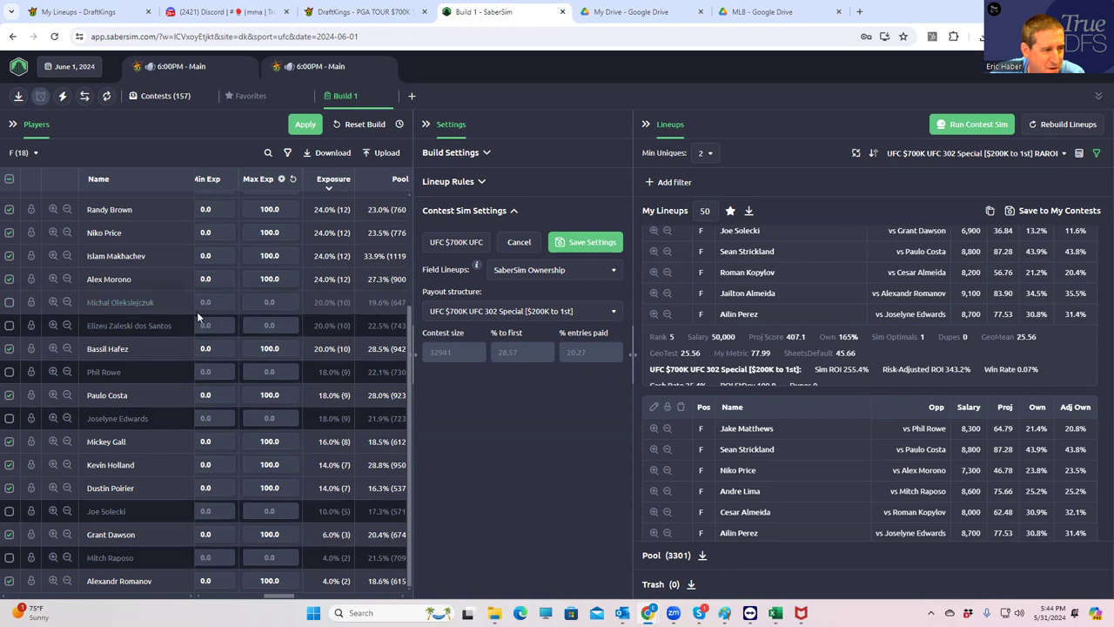
# Also exclude Randy Brown, Cesar Almeida, Roman Kopylov and Jake Matthews, leaving 14 fighters.
pyautogui.scroll(2, 118, 276)
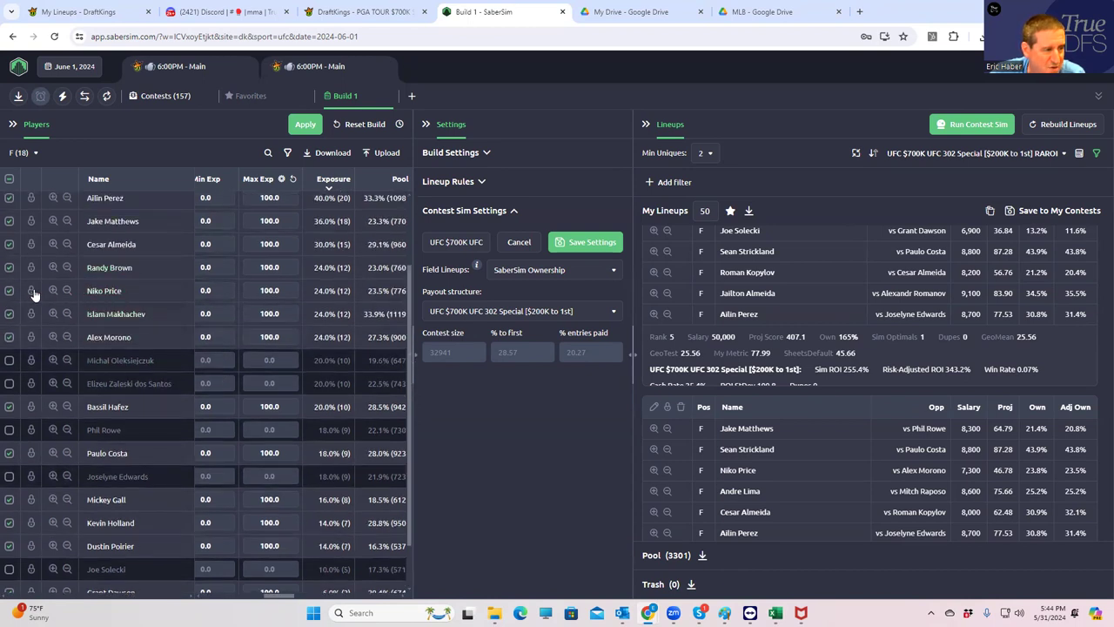
pyautogui.click(9, 268)
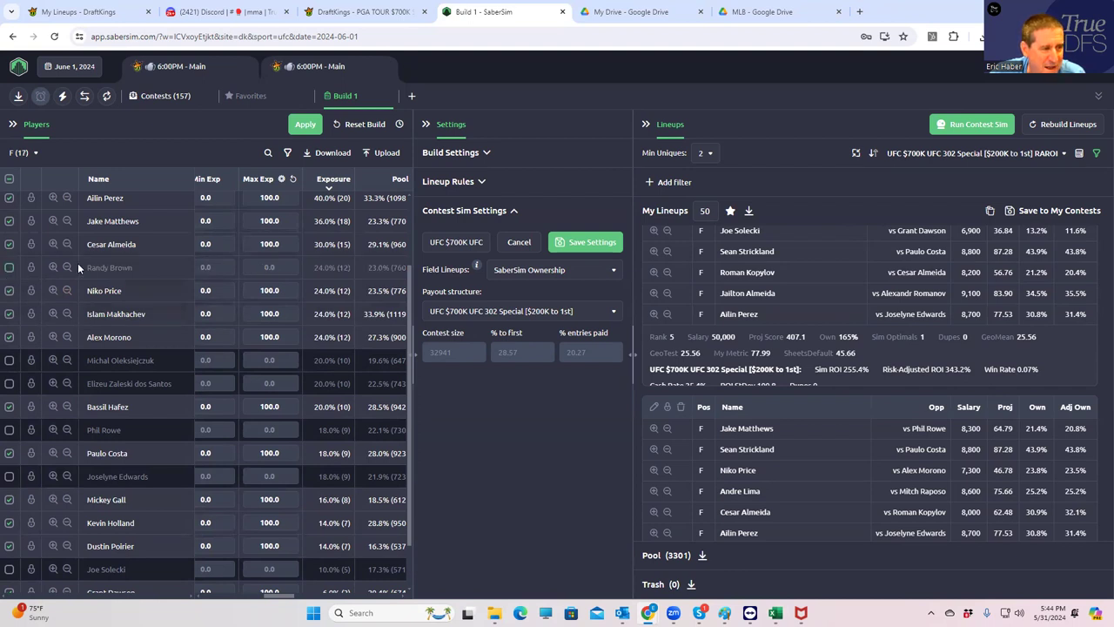
pyautogui.scroll(2, 104, 256)
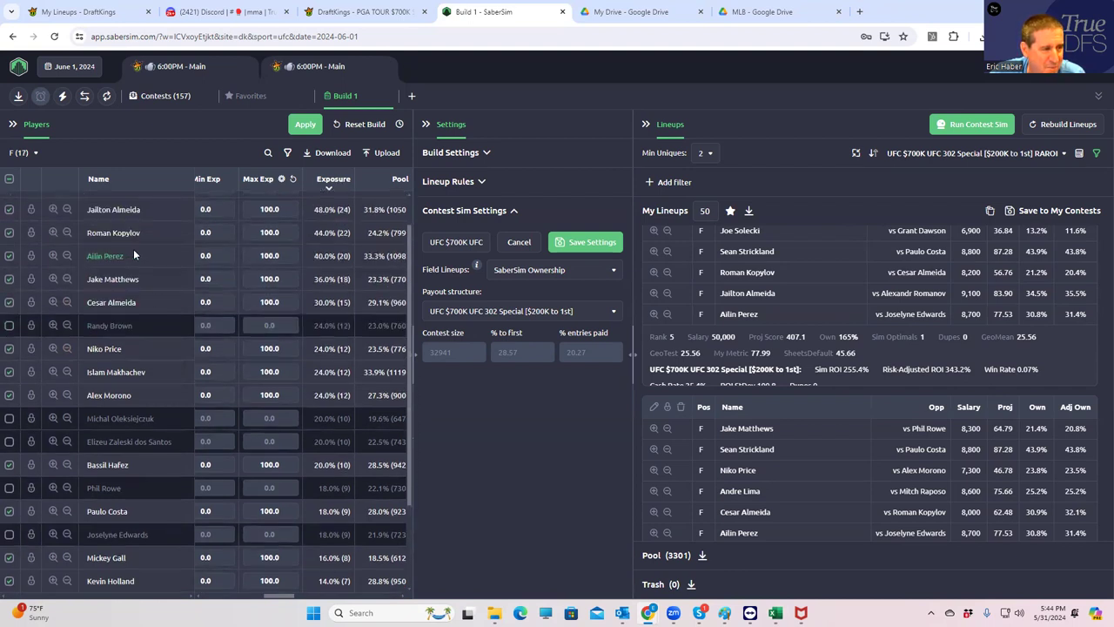
pyautogui.click(11, 304)
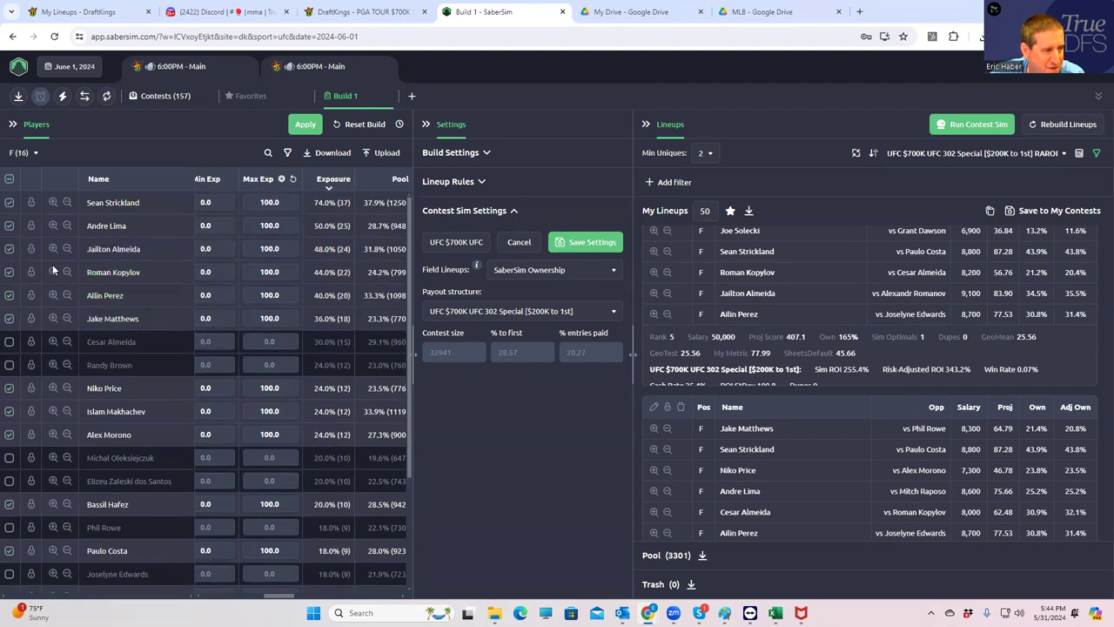
pyautogui.click(9, 272)
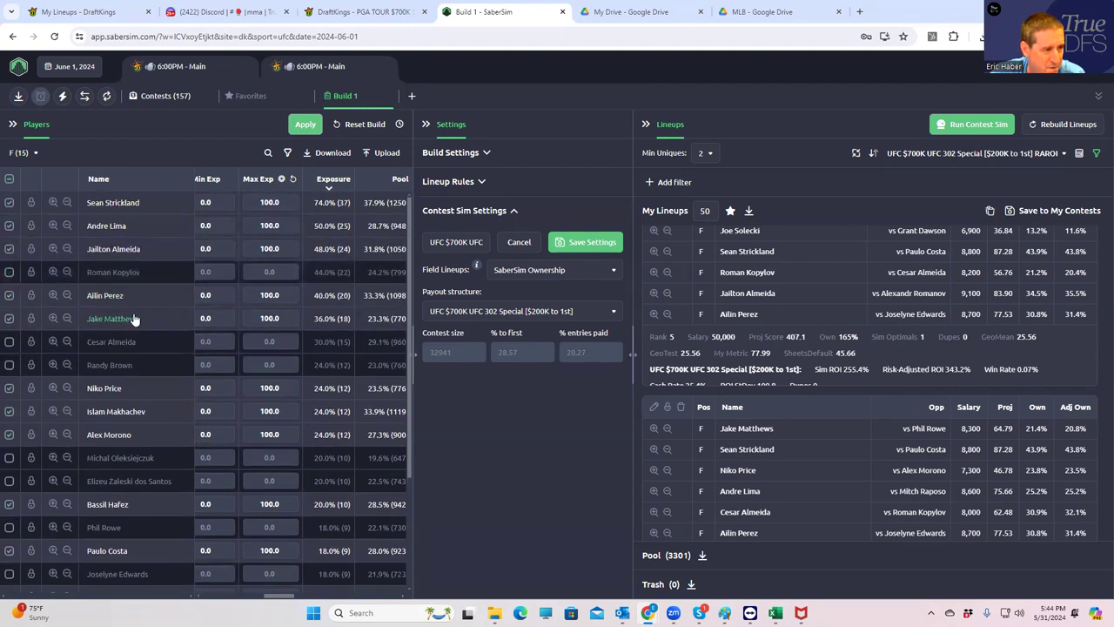
pyautogui.click(10, 320)
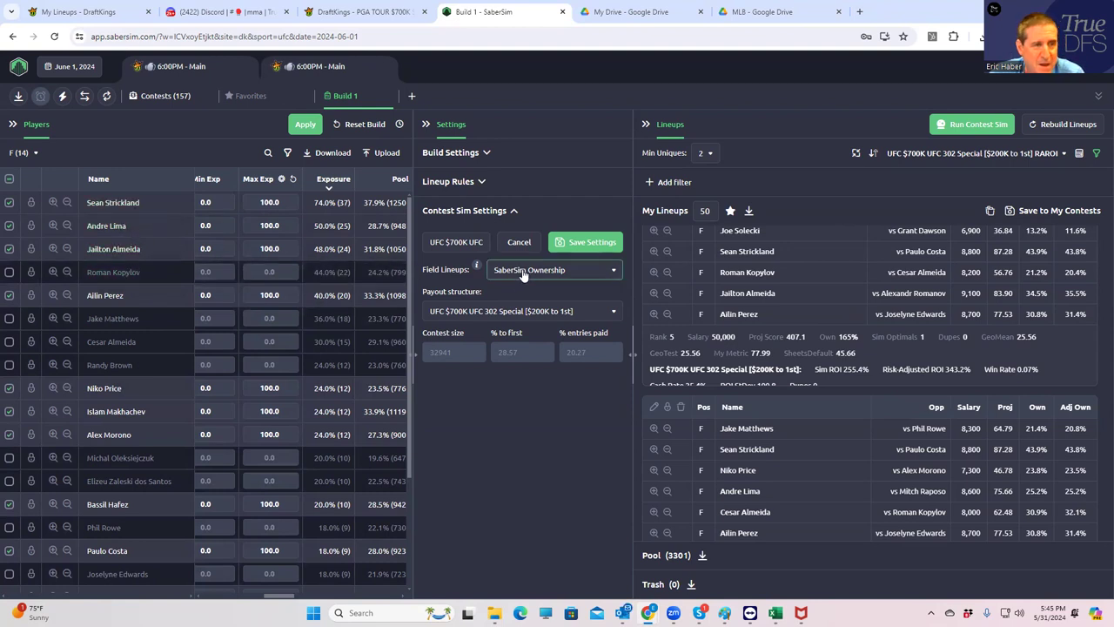
# Apply the fighter exclusions and keep editing past the 'Unable to meet exposures' warning.
pyautogui.click(303, 126)
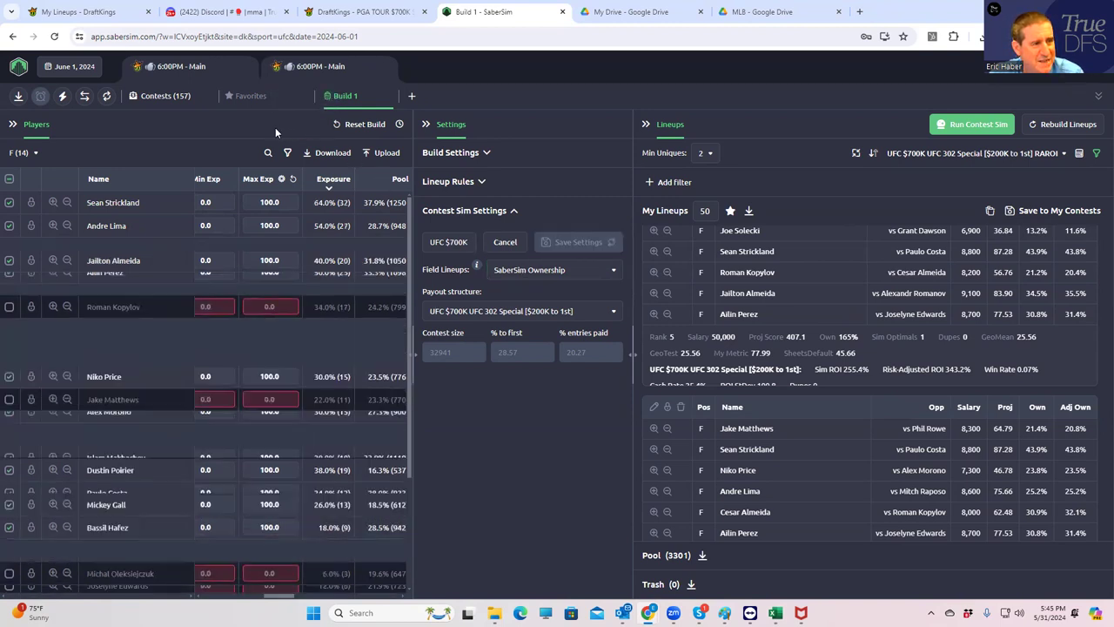
pyautogui.click(554, 353)
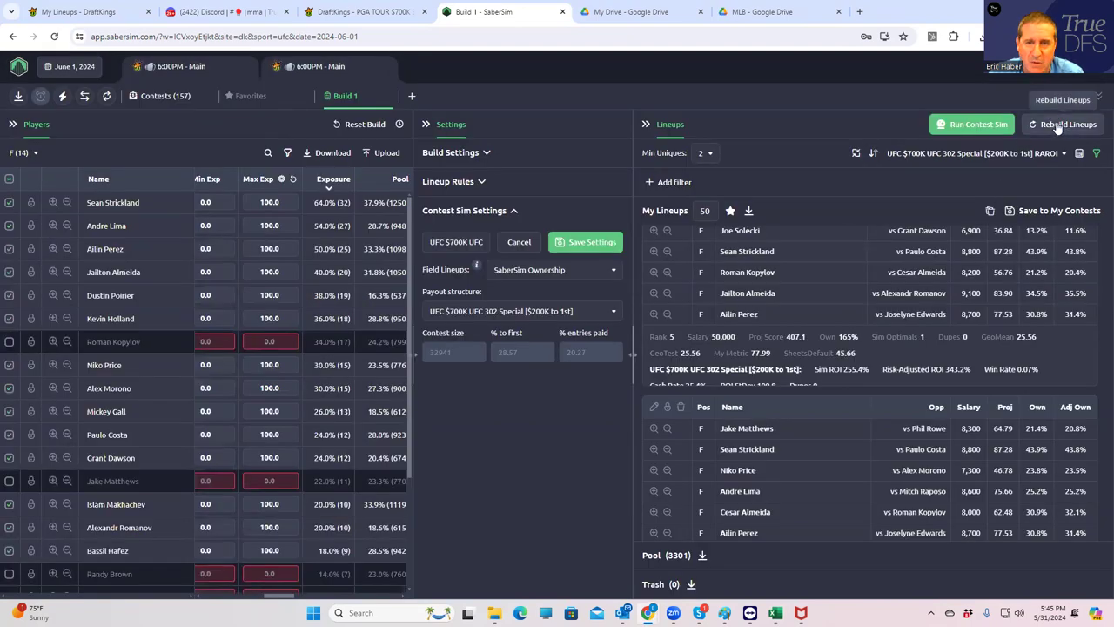
# Set Pool Size to 500 and No. Lineups to 50, then run a new contest sim.
pyautogui.click(483, 182)
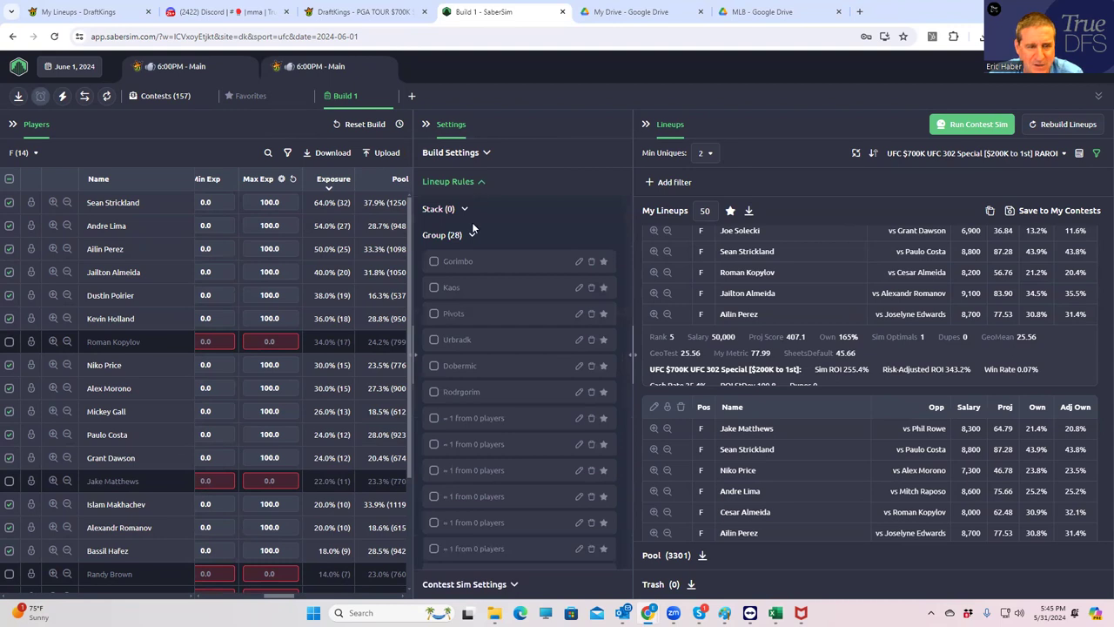
pyautogui.click(486, 153)
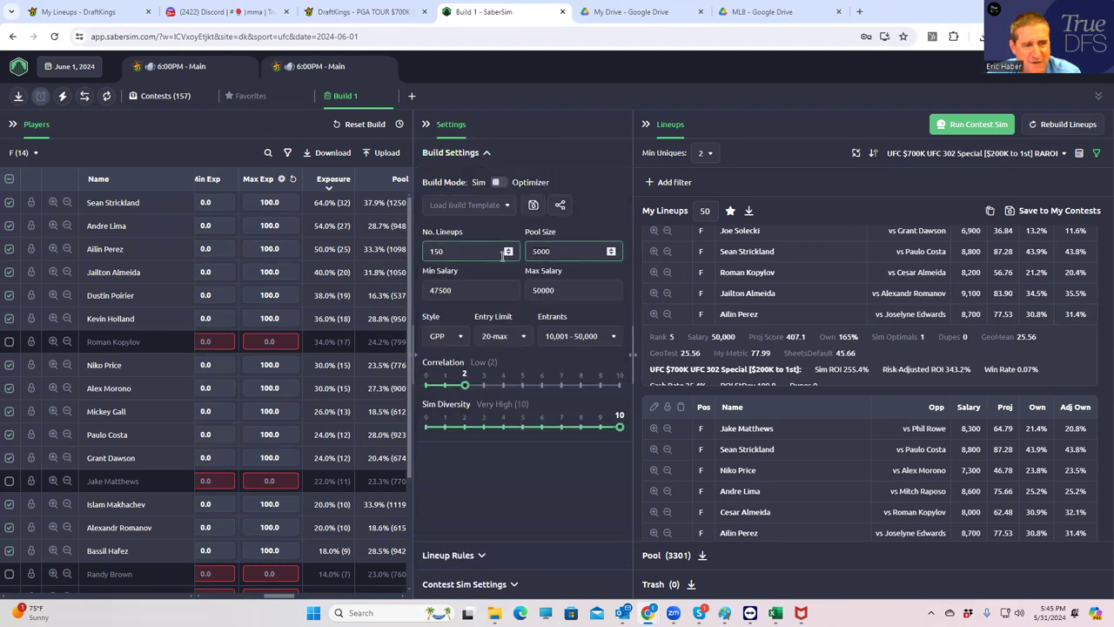
pyautogui.press('BackSpace')
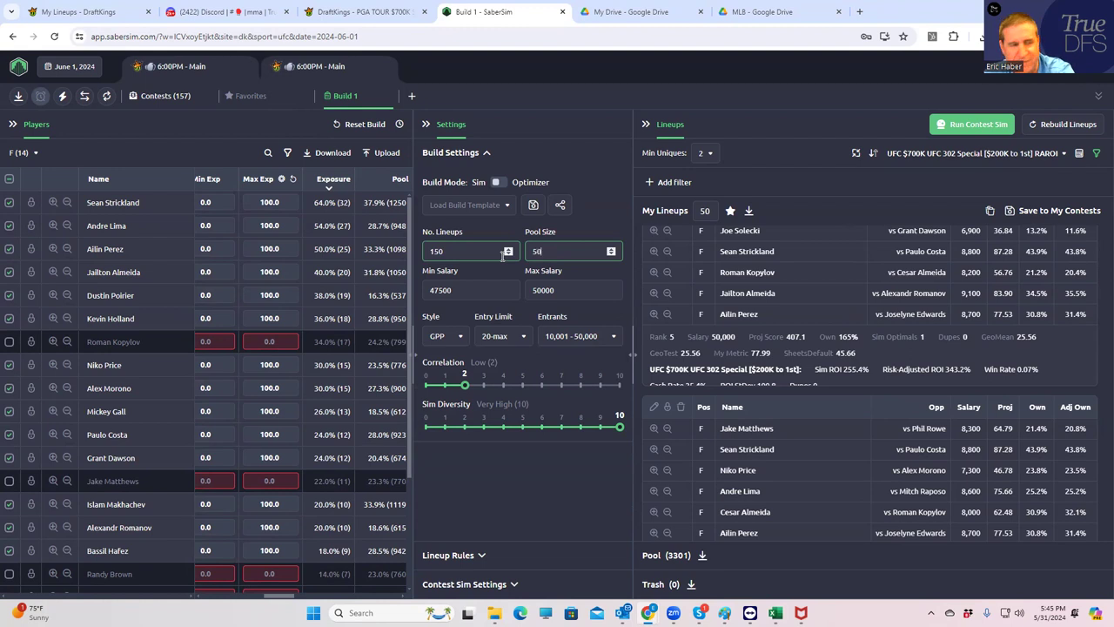
pyautogui.click(419, 251)
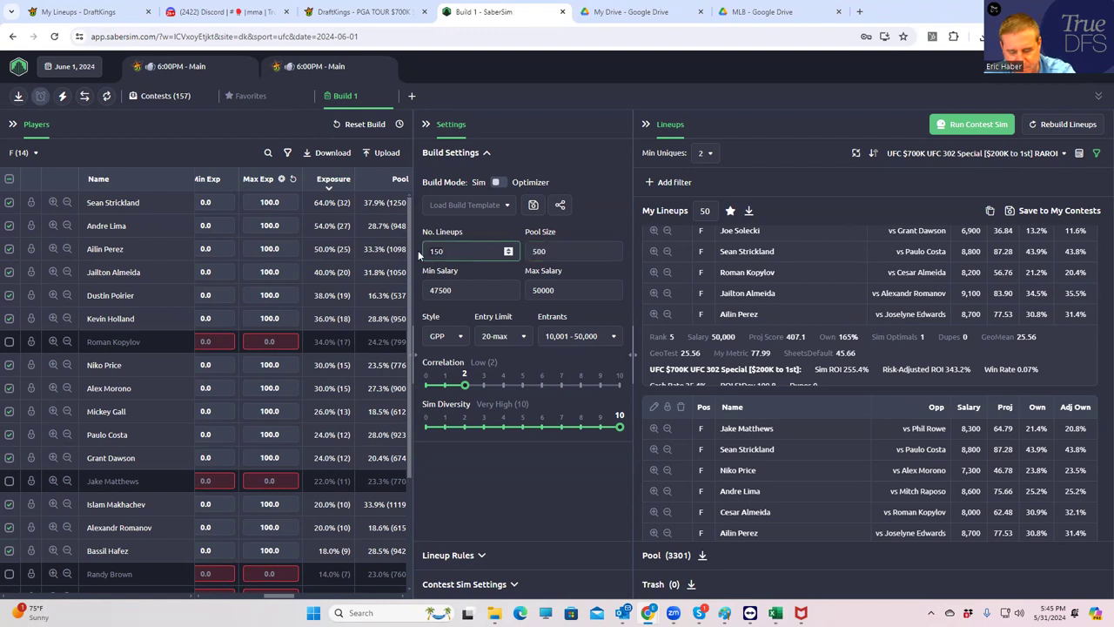
pyautogui.write('50')
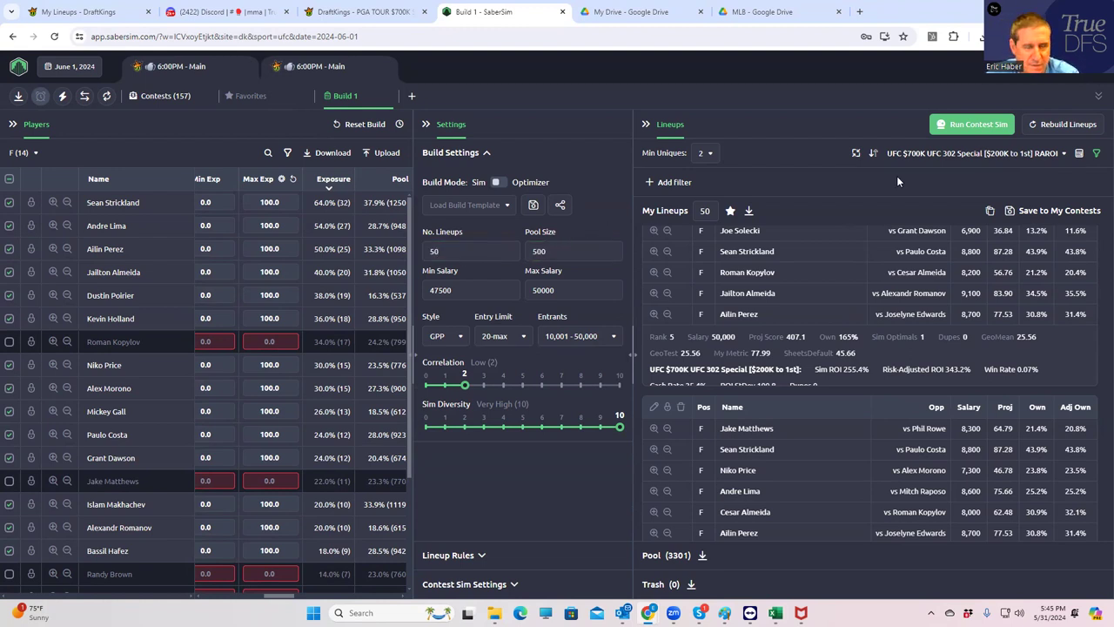
pyautogui.click(966, 126)
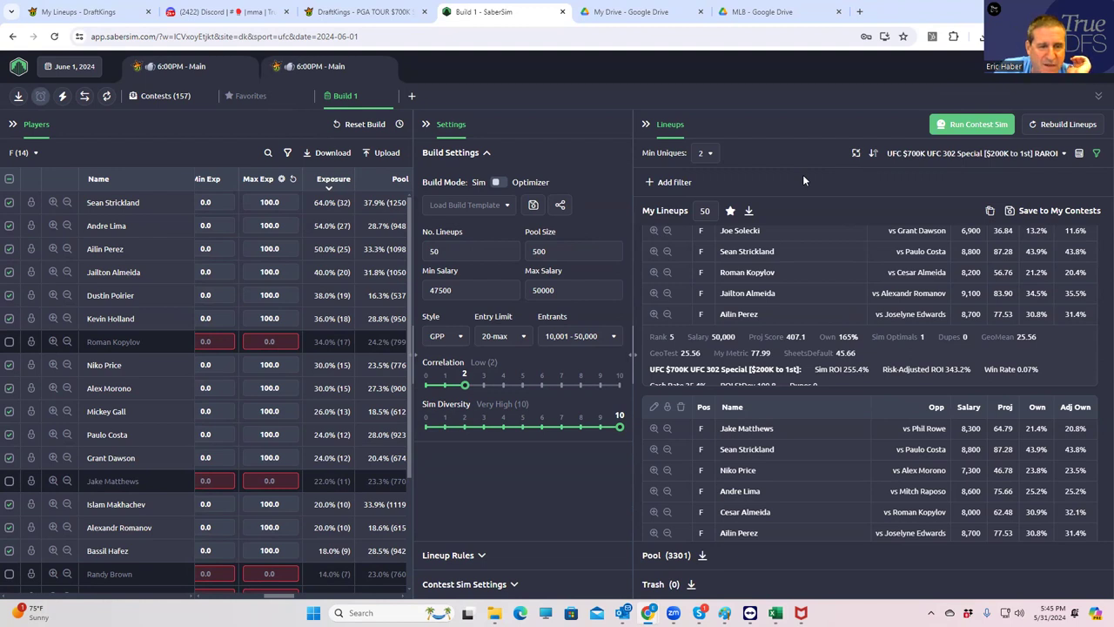
# Scroll through the rebuilt lineups and return to the Rank 1 lineup.
pyautogui.scroll(5, 742, 263)
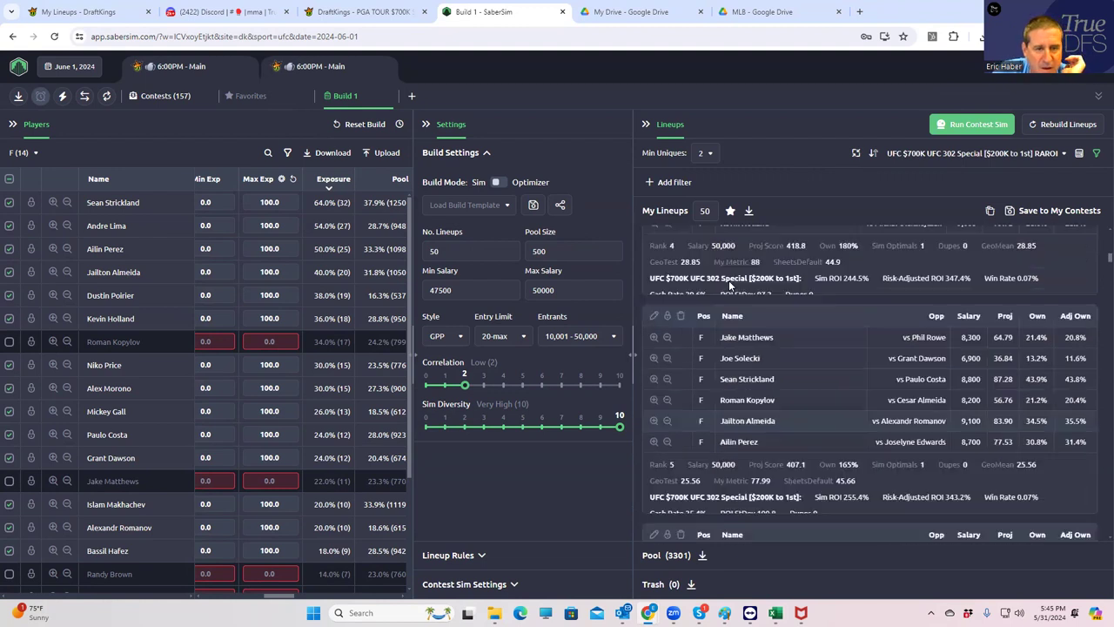
pyautogui.scroll(1, 731, 276)
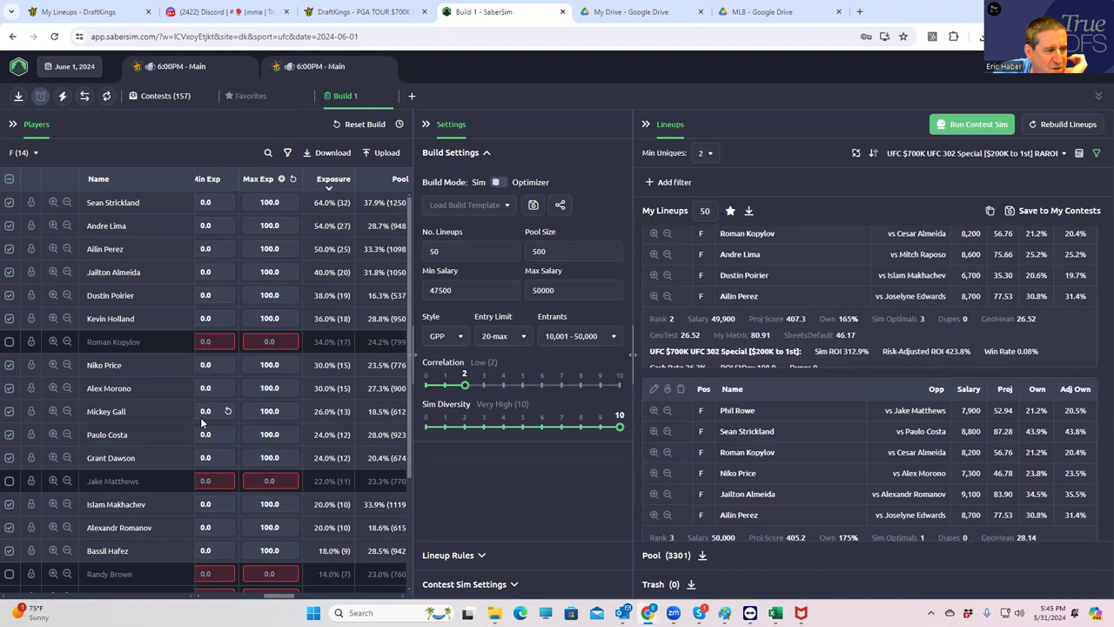
pyautogui.scroll(-1, 196, 462)
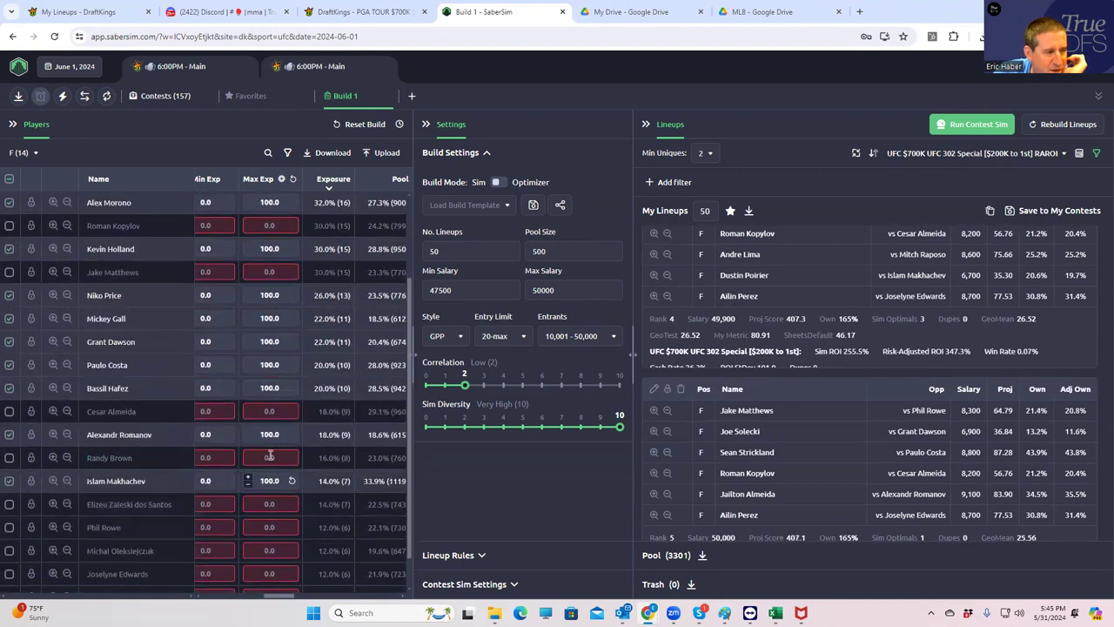
pyautogui.scroll(3, 897, 296)
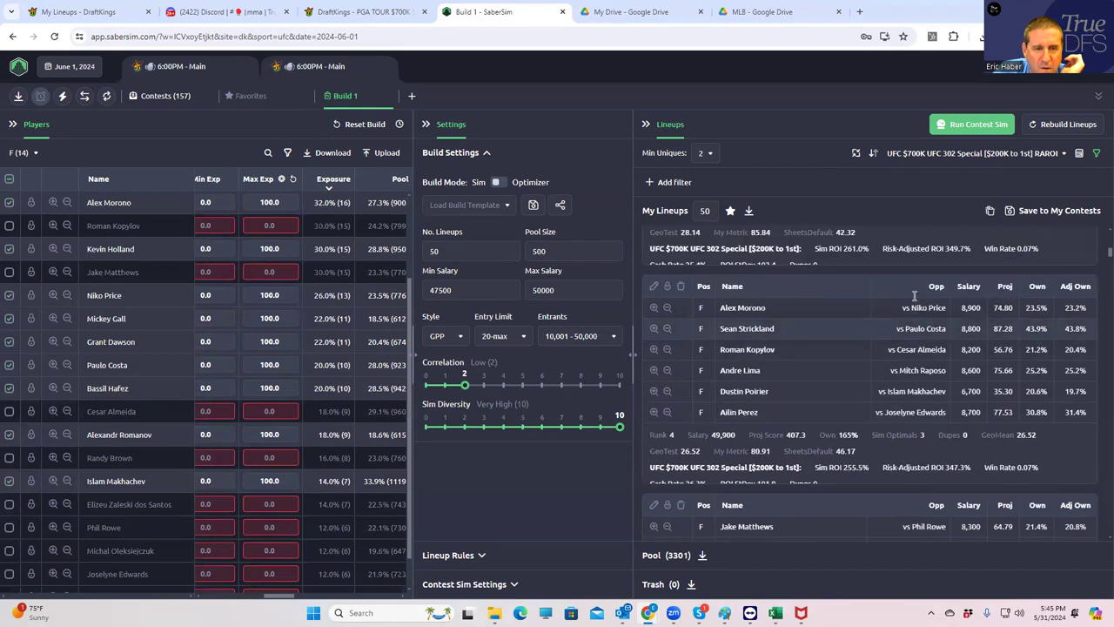
pyautogui.scroll(2, 888, 287)
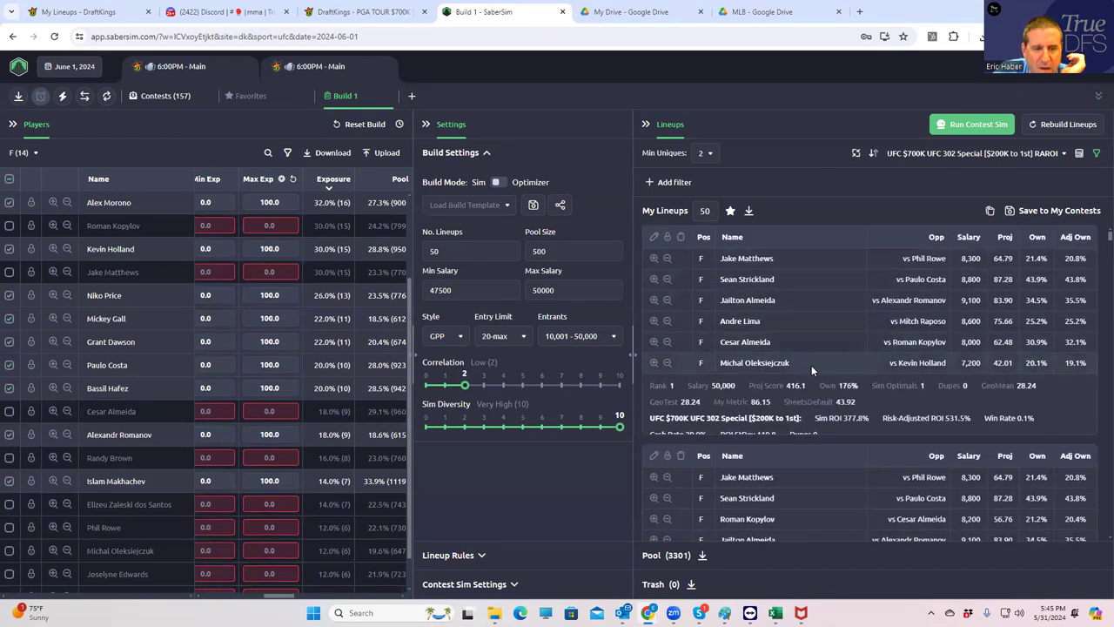
pyautogui.scroll(-2, 811, 366)
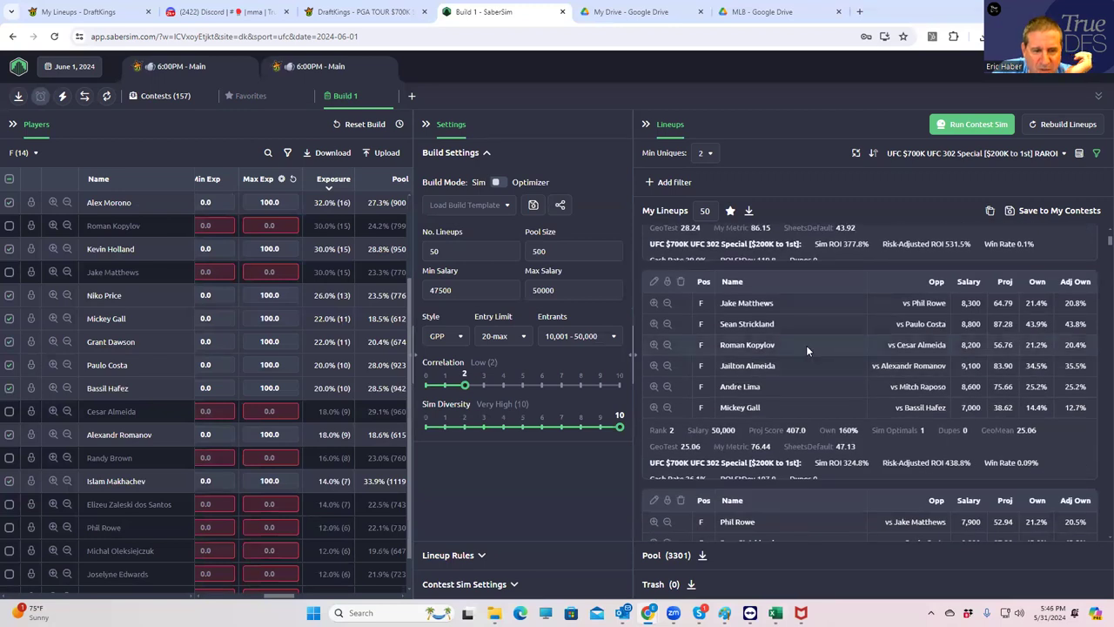
pyautogui.scroll(2, 808, 346)
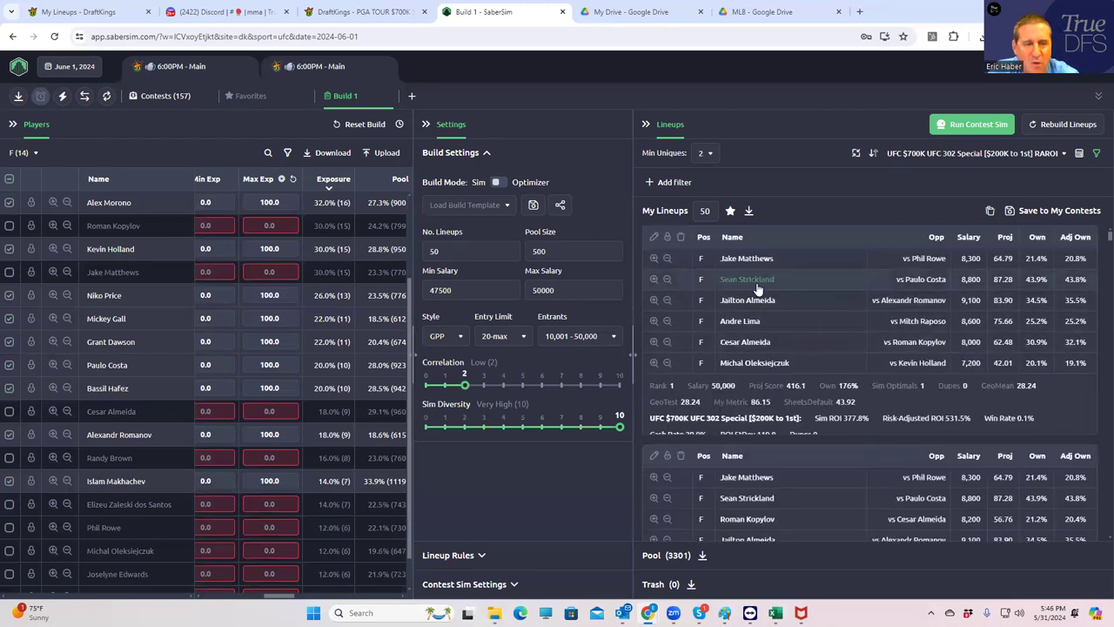
# Sort lineups by MMA Sim Diversity 10 and lower Min Uniques from 2 to 1.
pyautogui.click(1026, 157)
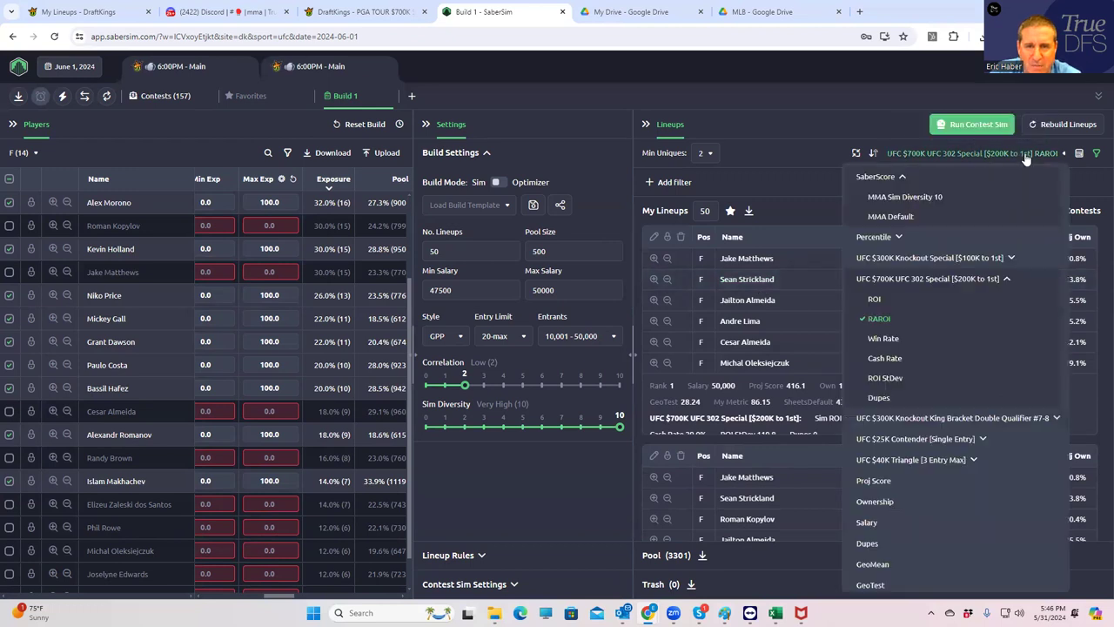
pyautogui.click(920, 199)
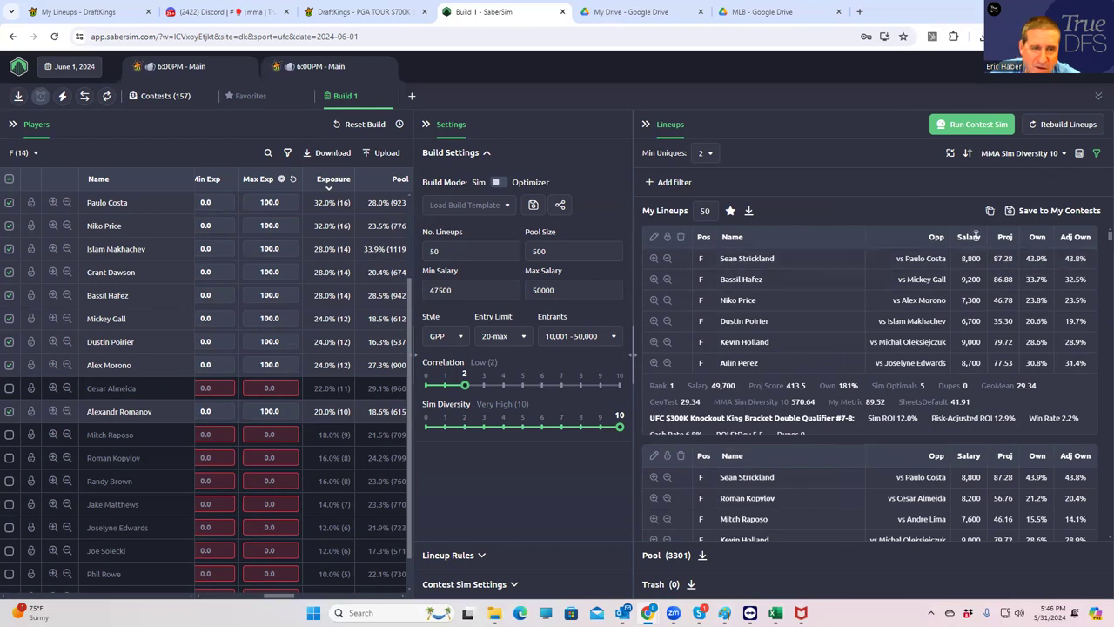
pyautogui.click(710, 154)
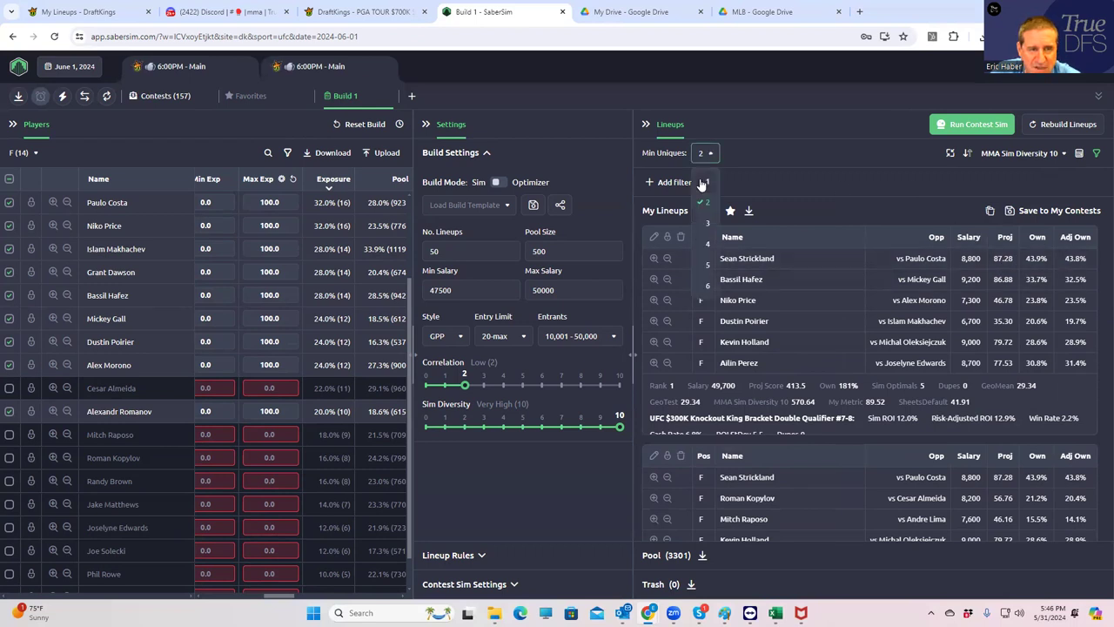
pyautogui.click(703, 182)
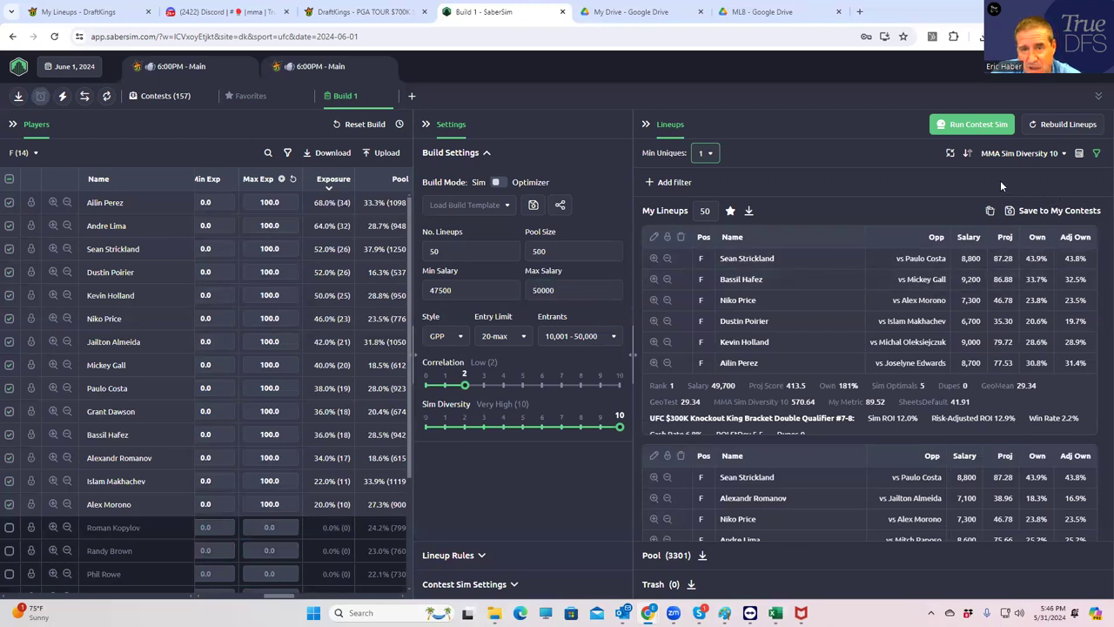
pyautogui.scroll(-1, 1066, 178)
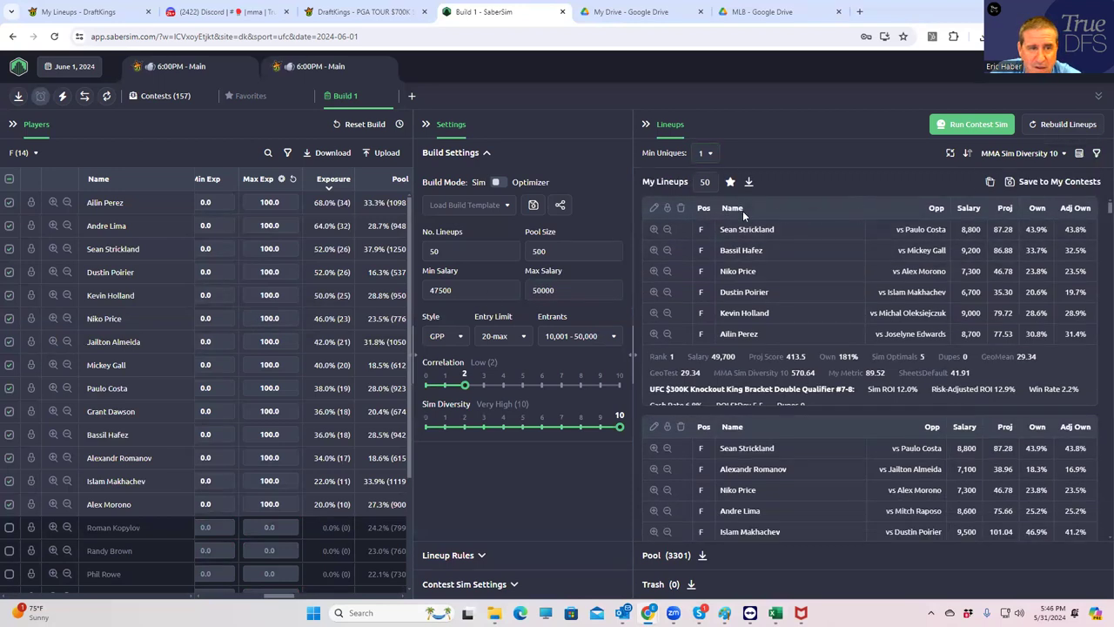
pyautogui.scroll(1, 1065, 183)
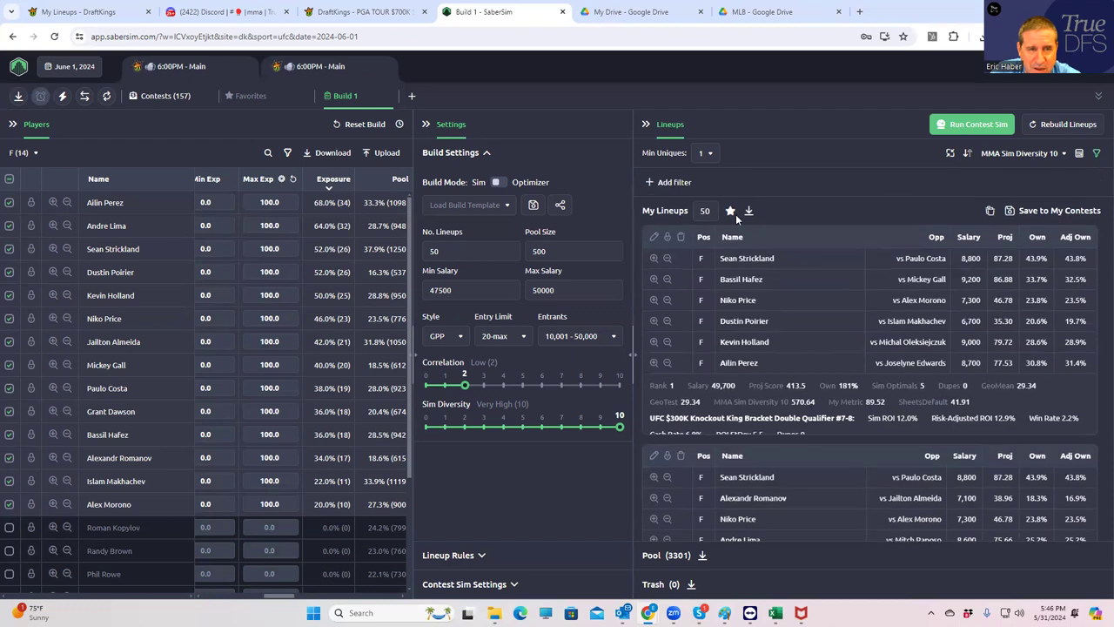
# Add a pool filter keeping only lineups with GeoMean less than 23.
pyautogui.click(655, 184)
pyautogui.click(433, 310)
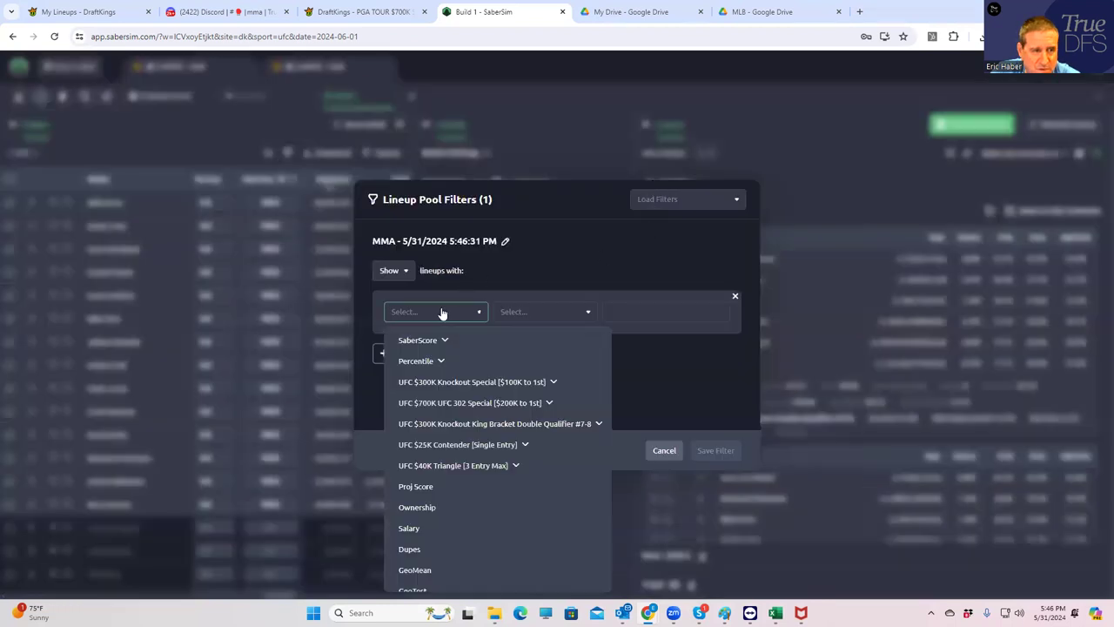
pyautogui.click(429, 571)
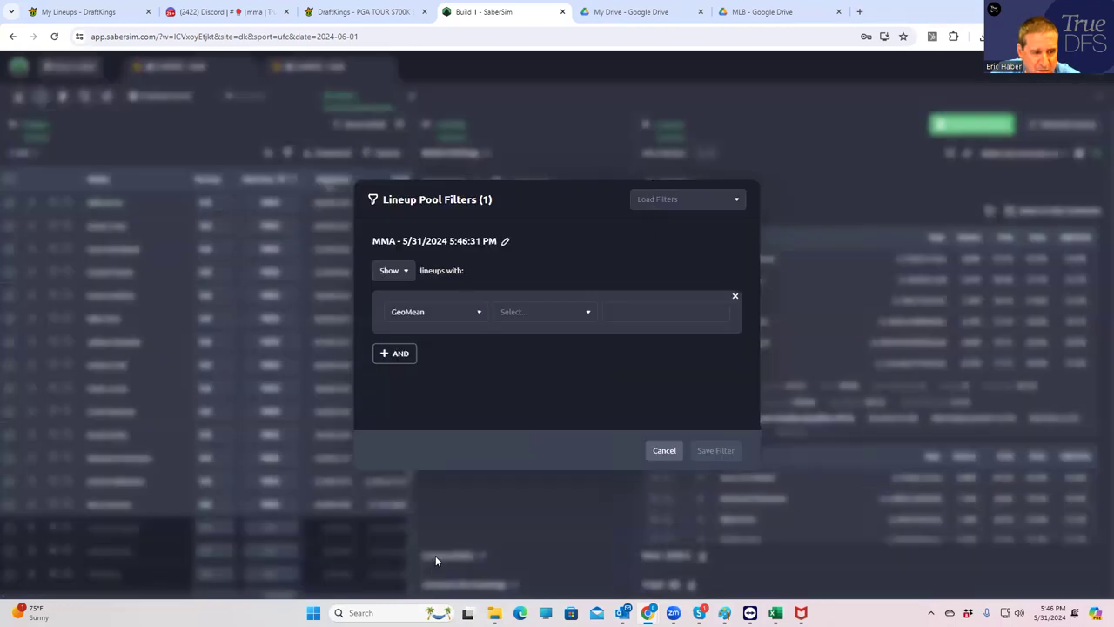
pyautogui.click(552, 317)
pyautogui.click(530, 360)
pyautogui.click(635, 312)
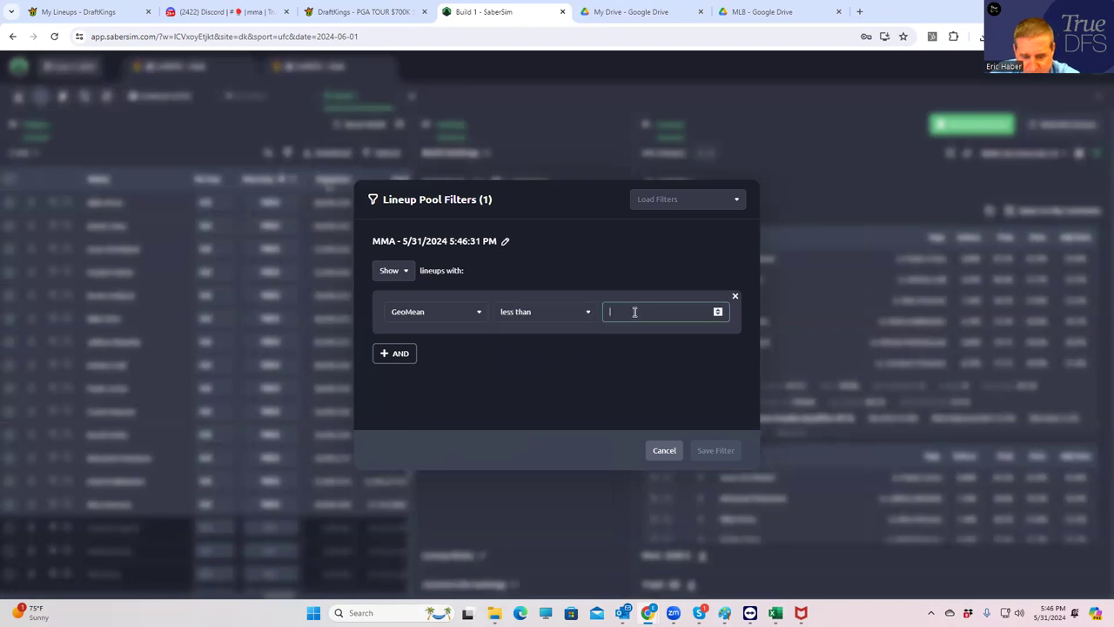
pyautogui.write('23')
pyautogui.click(712, 450)
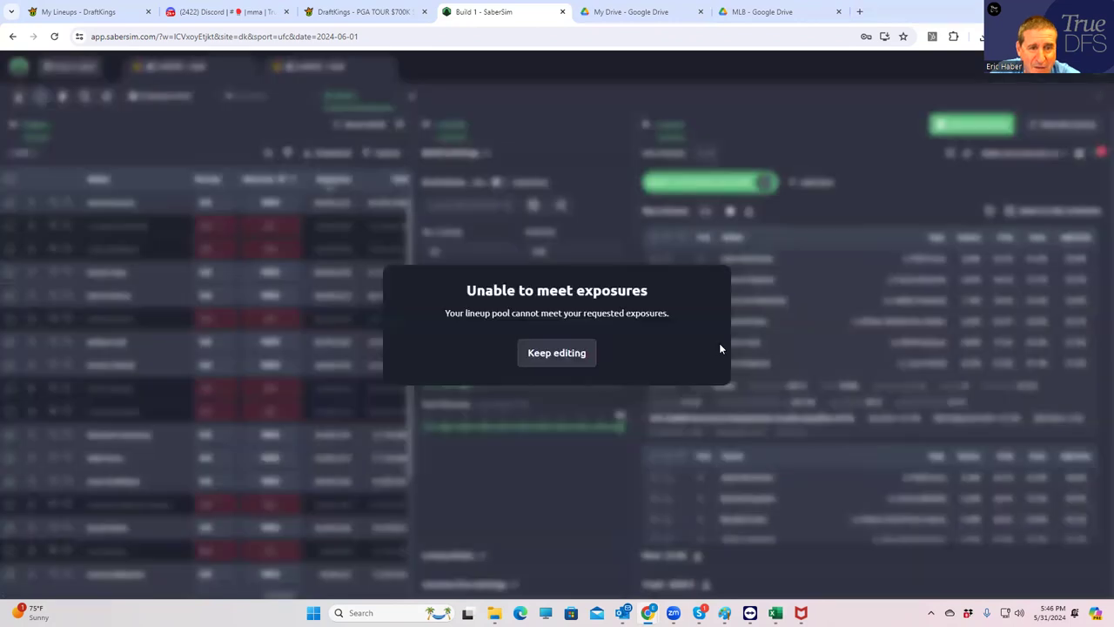
# Keep editing past the exposure warning and scroll through the 410 filtered lineups.
pyautogui.click(541, 357)
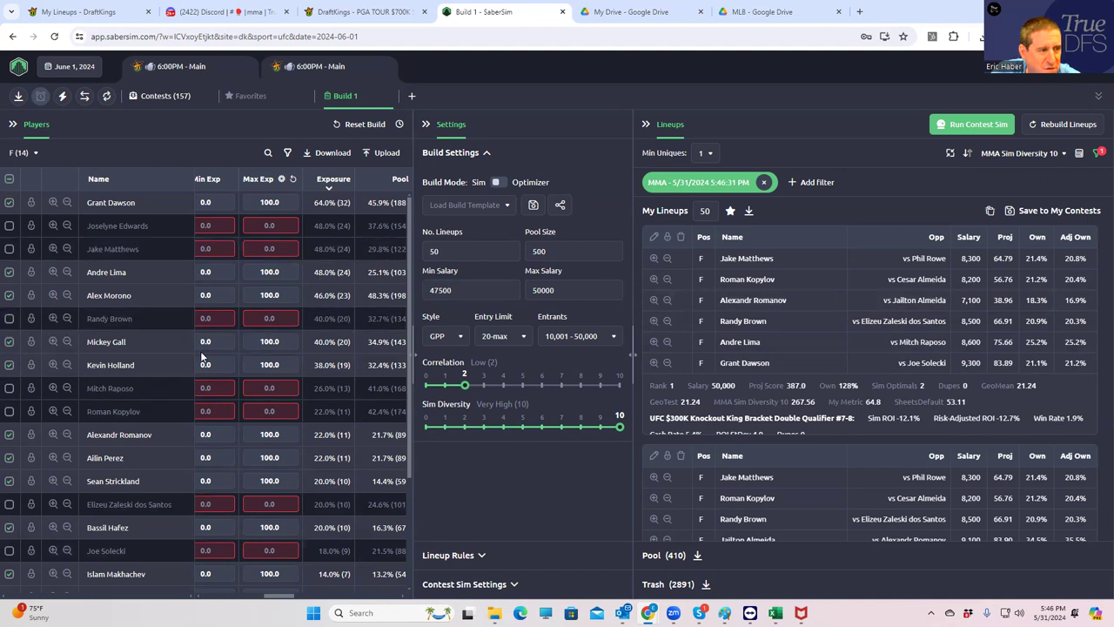
pyautogui.scroll(-1, 827, 465)
pyautogui.scroll(-3, 827, 470)
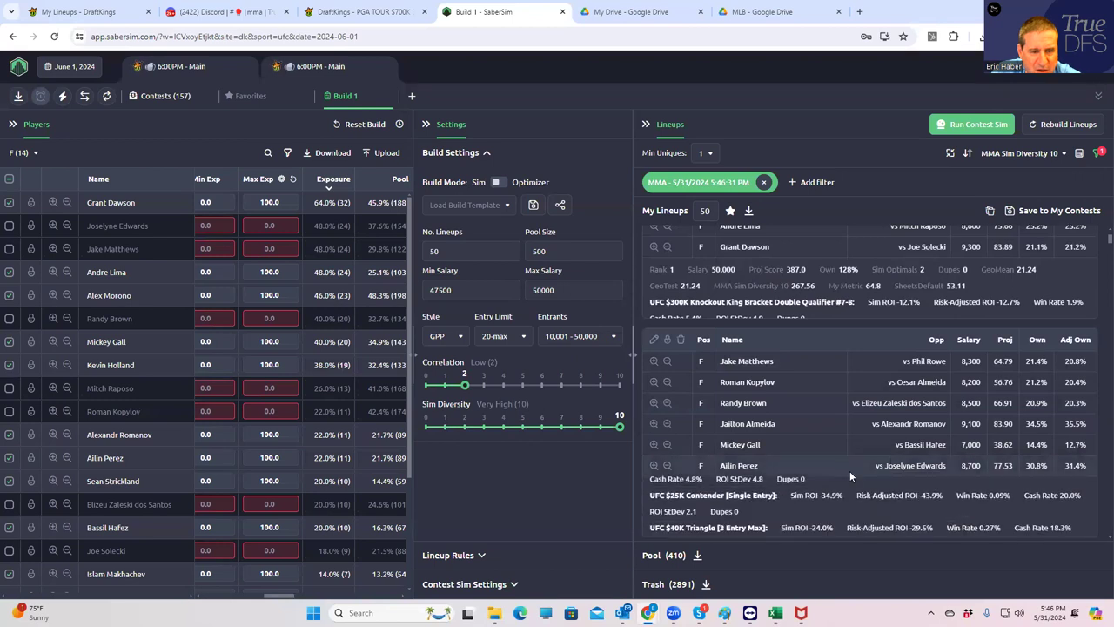
pyautogui.scroll(-2, 848, 473)
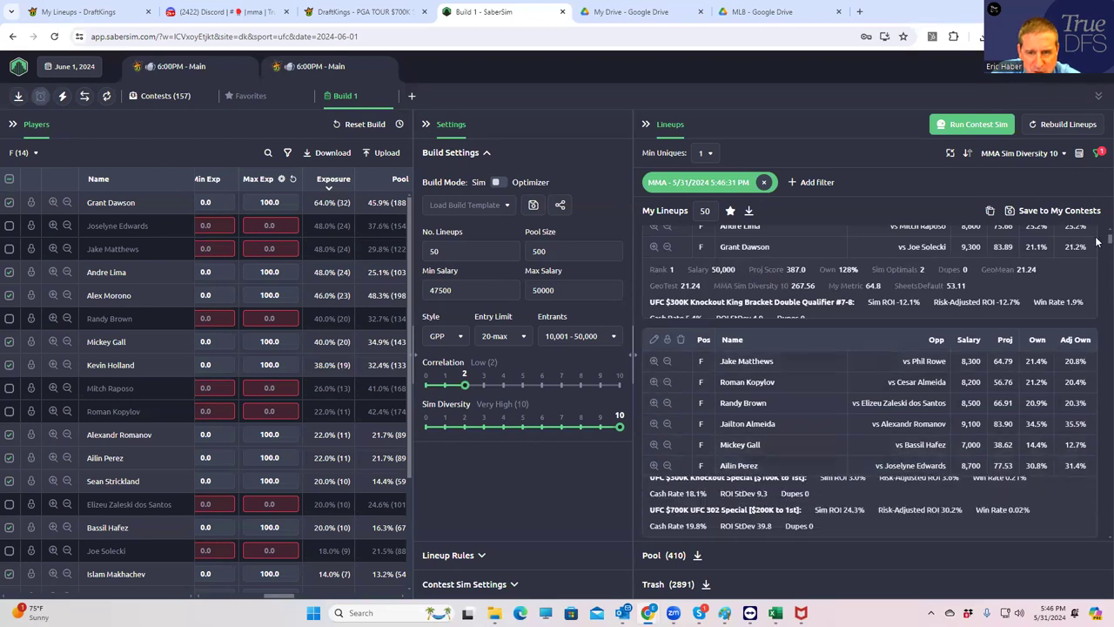
pyautogui.scroll(-3, 1097, 248)
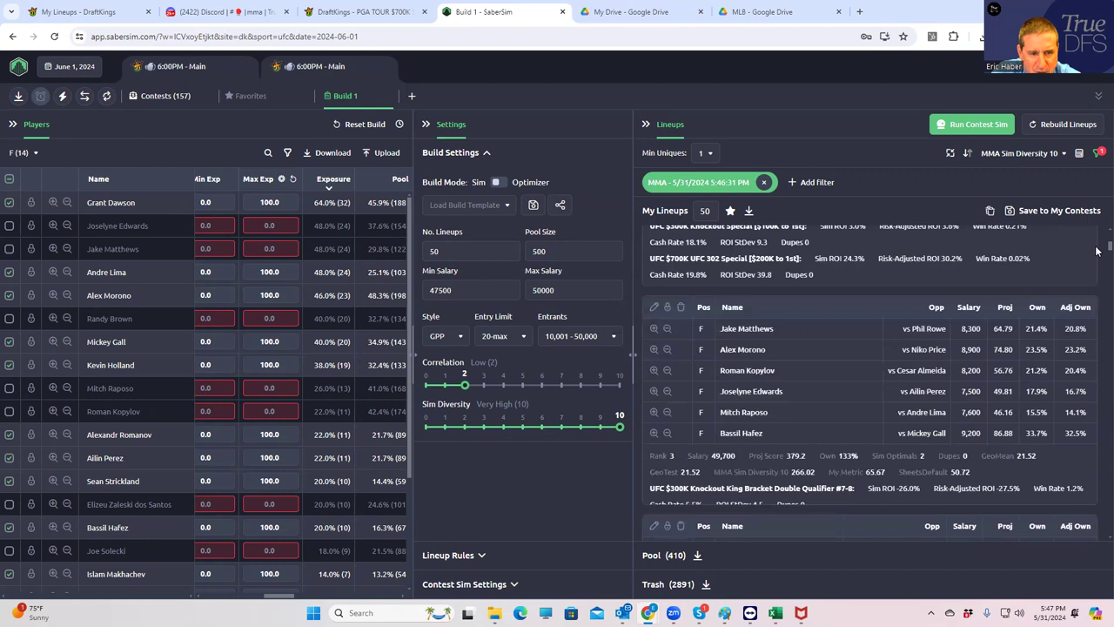
pyautogui.scroll(8, 1096, 251)
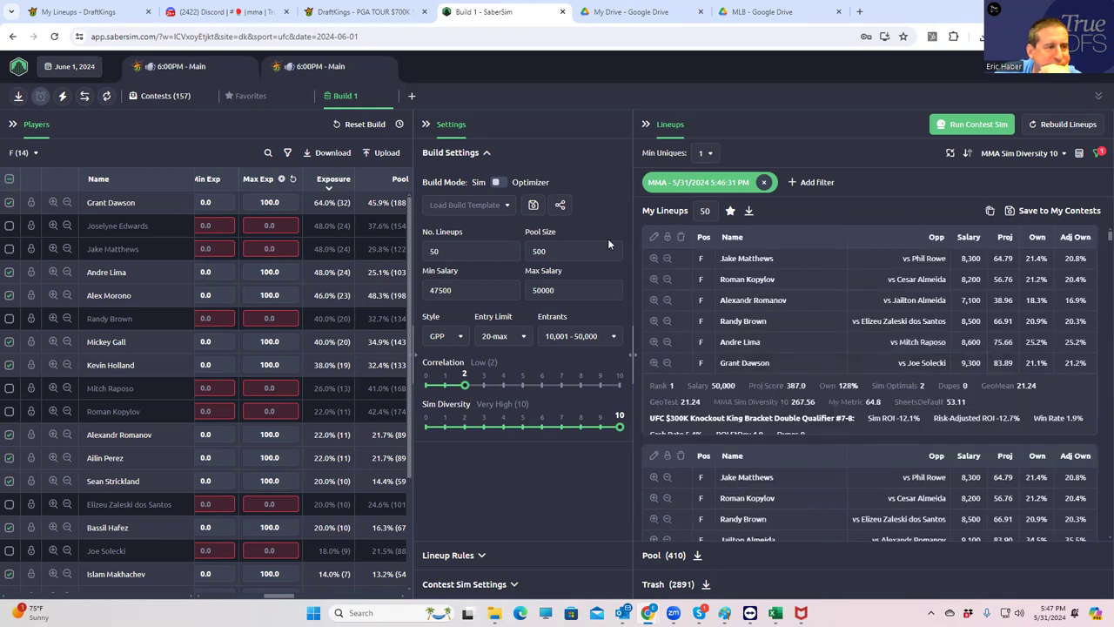
# Remove the GeoMean filter chip to restore 3,301 lineups, then toggle filtering off and back on.
pyautogui.click(763, 182)
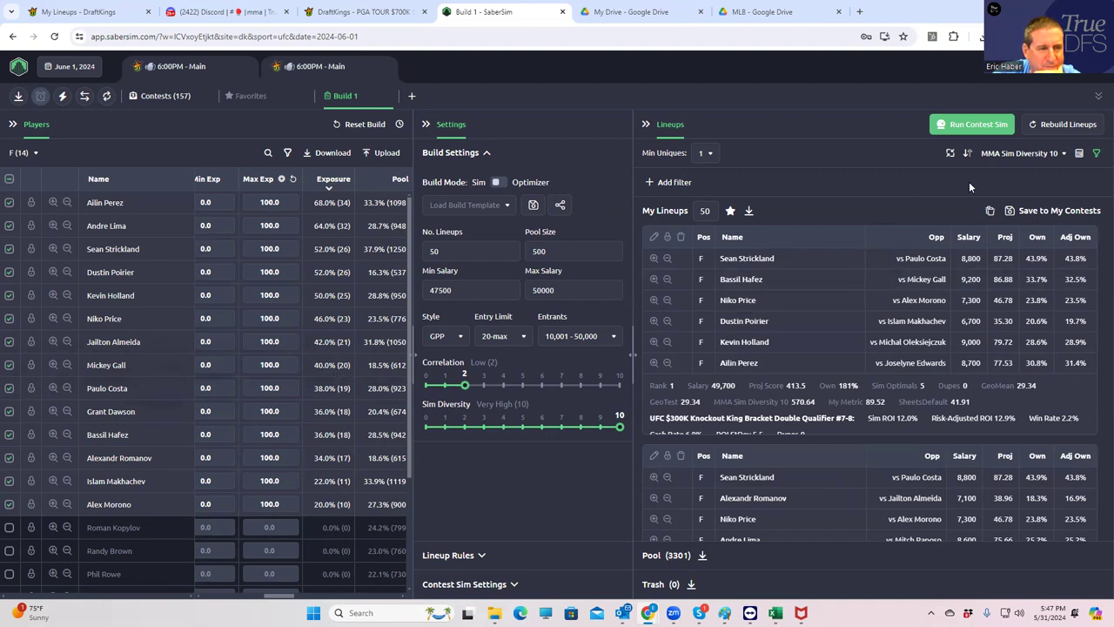
pyautogui.click(1041, 157)
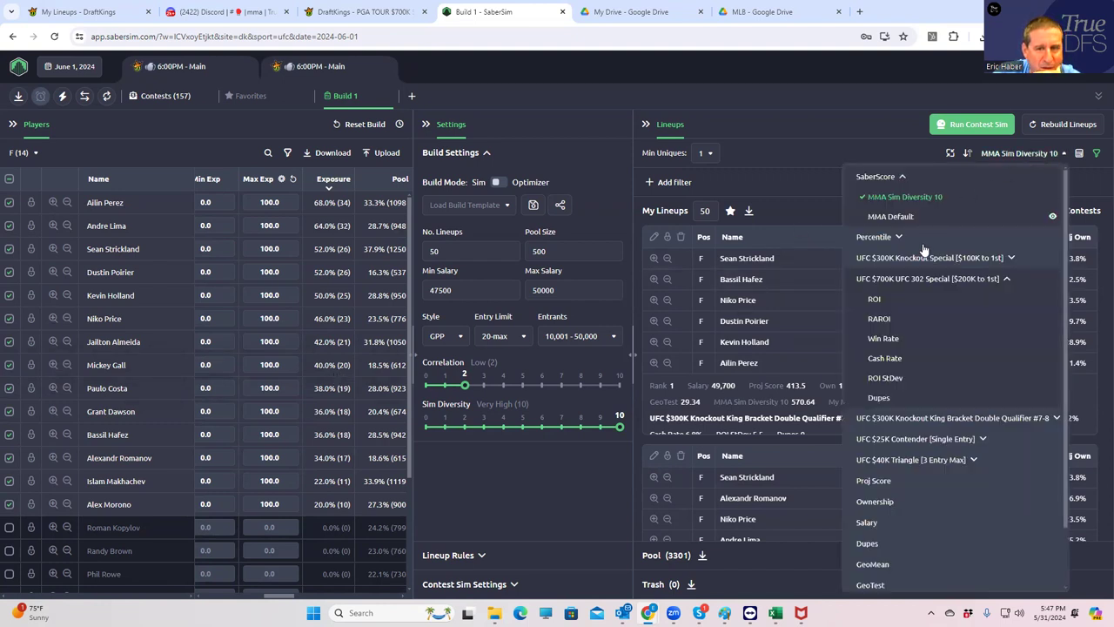
pyautogui.click(769, 178)
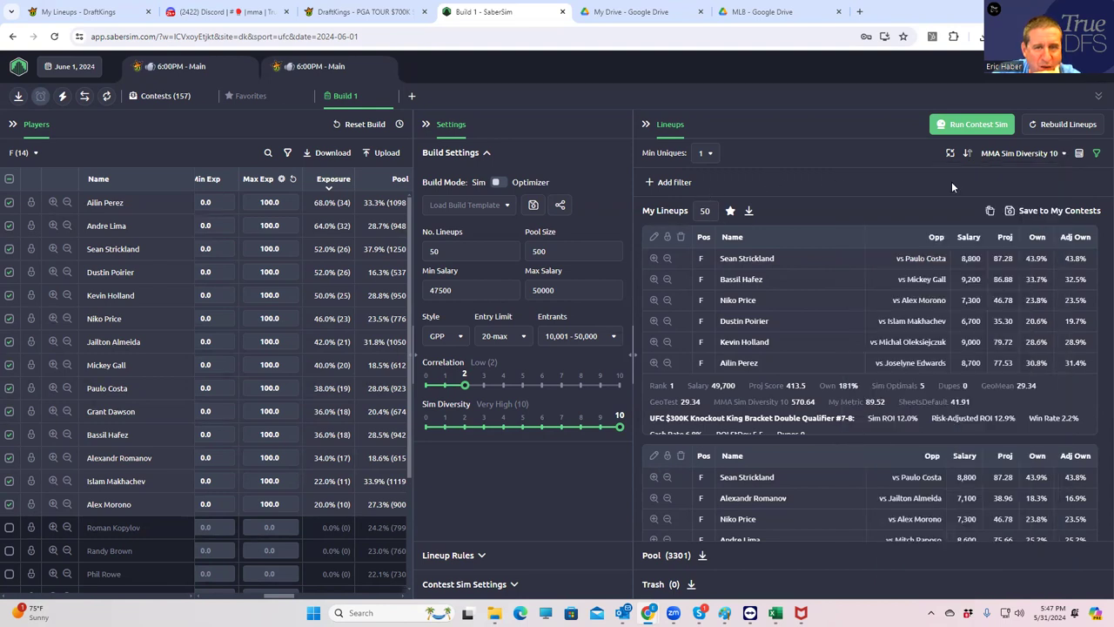
pyautogui.click(1095, 155)
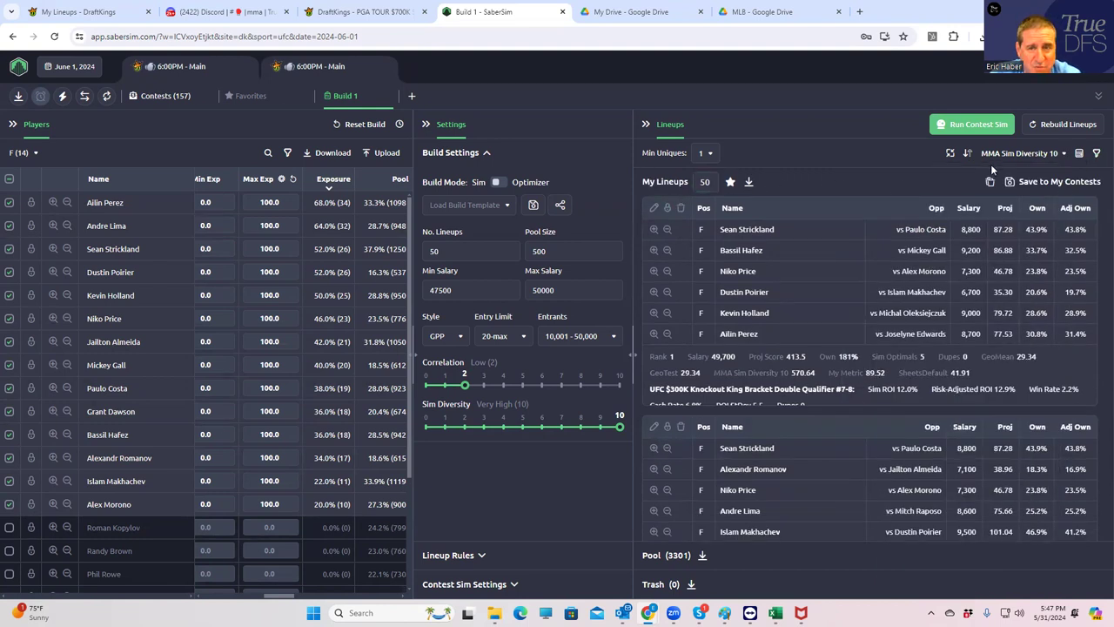
pyautogui.click(1096, 154)
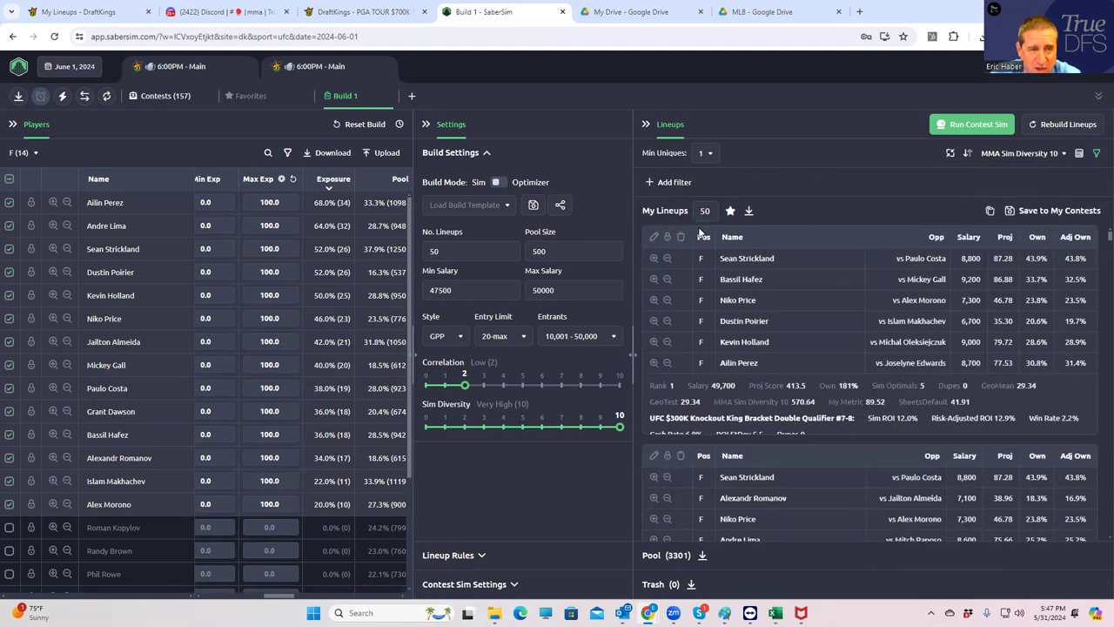
# Add a GeoMean less than 25 pool filter and dismiss the exposure warning, leaving 1,447 lineups.
pyautogui.click(650, 183)
pyautogui.click(431, 311)
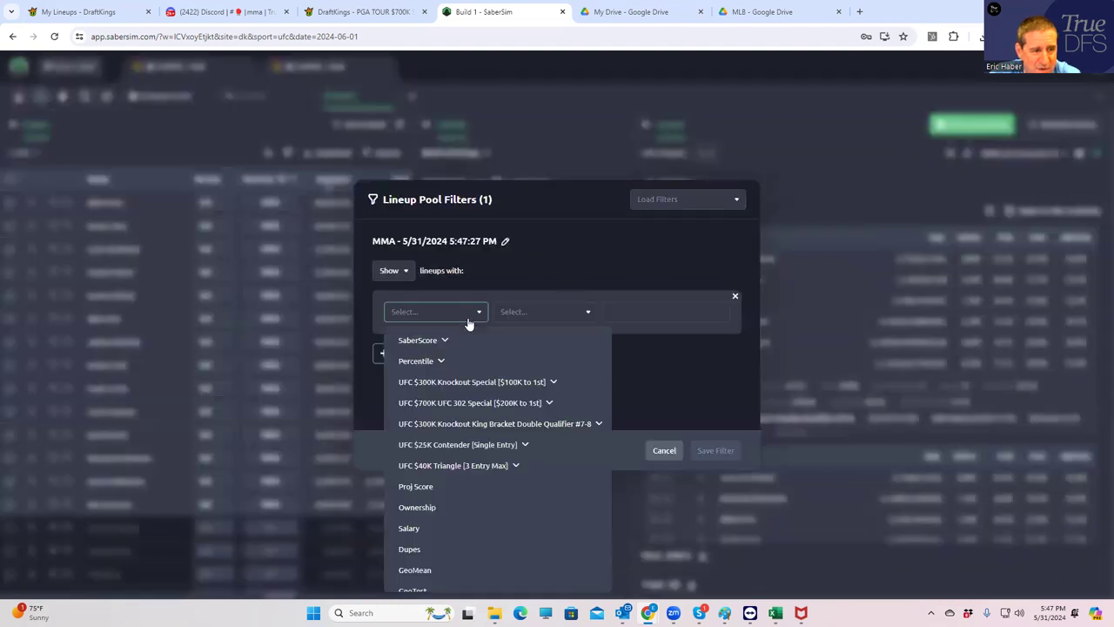
pyautogui.click(417, 567)
pyautogui.click(540, 313)
pyautogui.click(535, 361)
pyautogui.click(628, 314)
pyautogui.write('2')
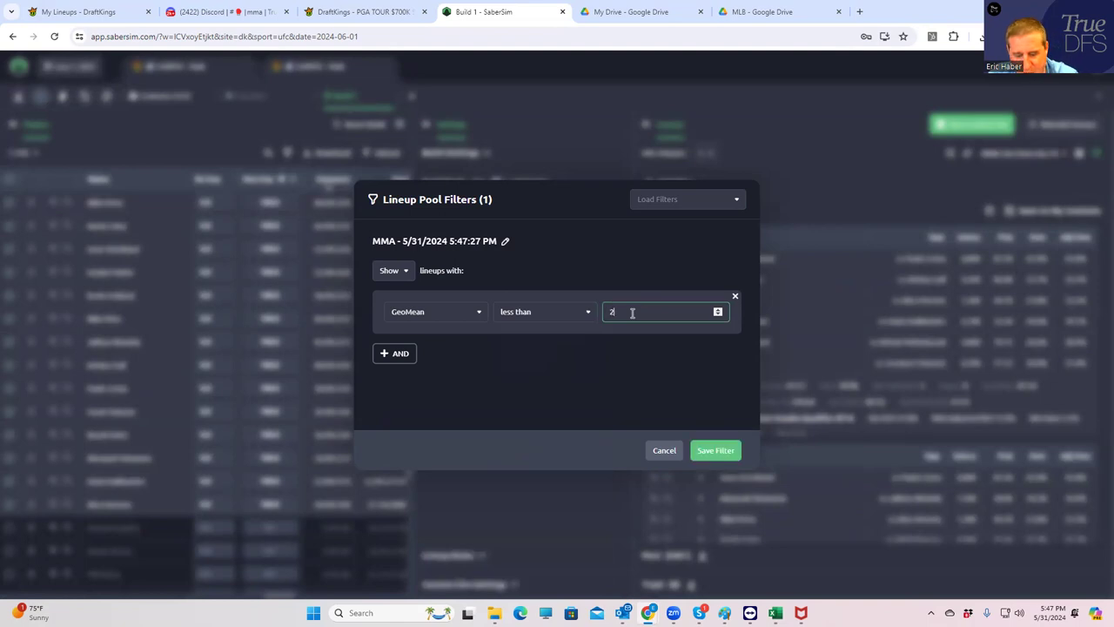
pyautogui.write('5')
pyautogui.click(706, 451)
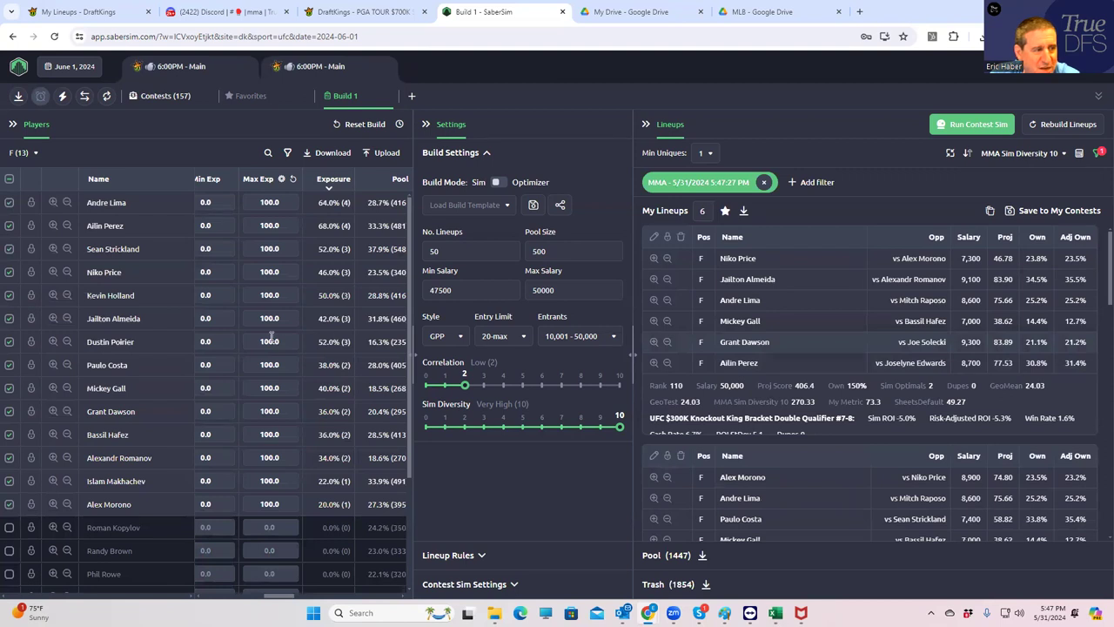
pyautogui.click(562, 353)
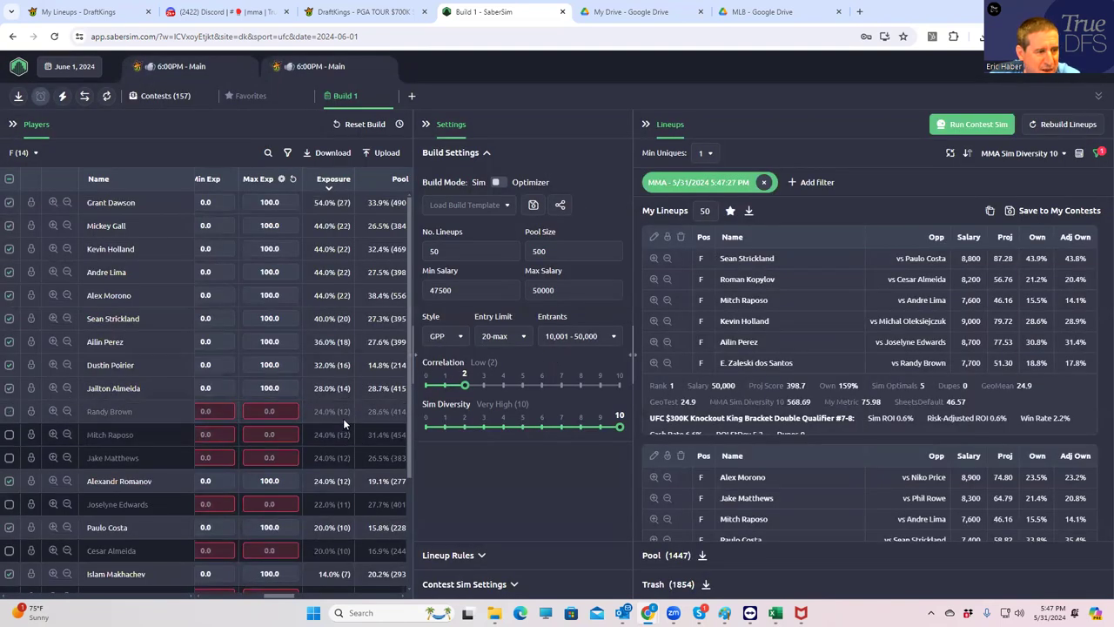
# Delete the MMA 5:47:27 PM GeoMean filter chip so all 3,301 lineups return.
pyautogui.click(763, 182)
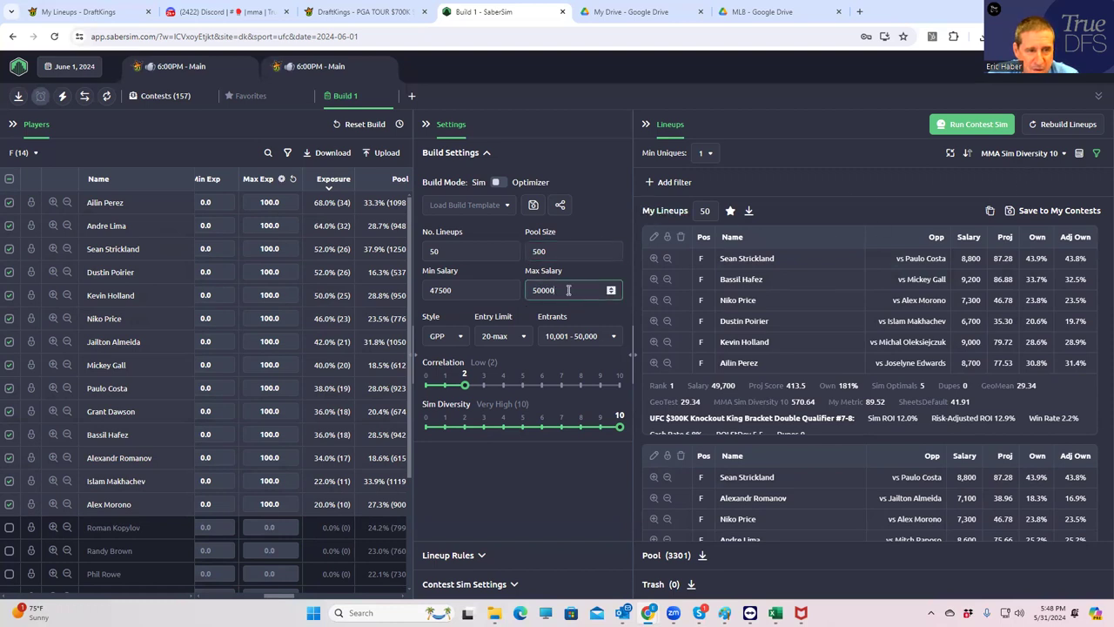
# Set Max Salary to 49500 and rebuild the lineups, yielding a 243-lineup pool.
pyautogui.press('BackSpace')
pyautogui.write('49500')
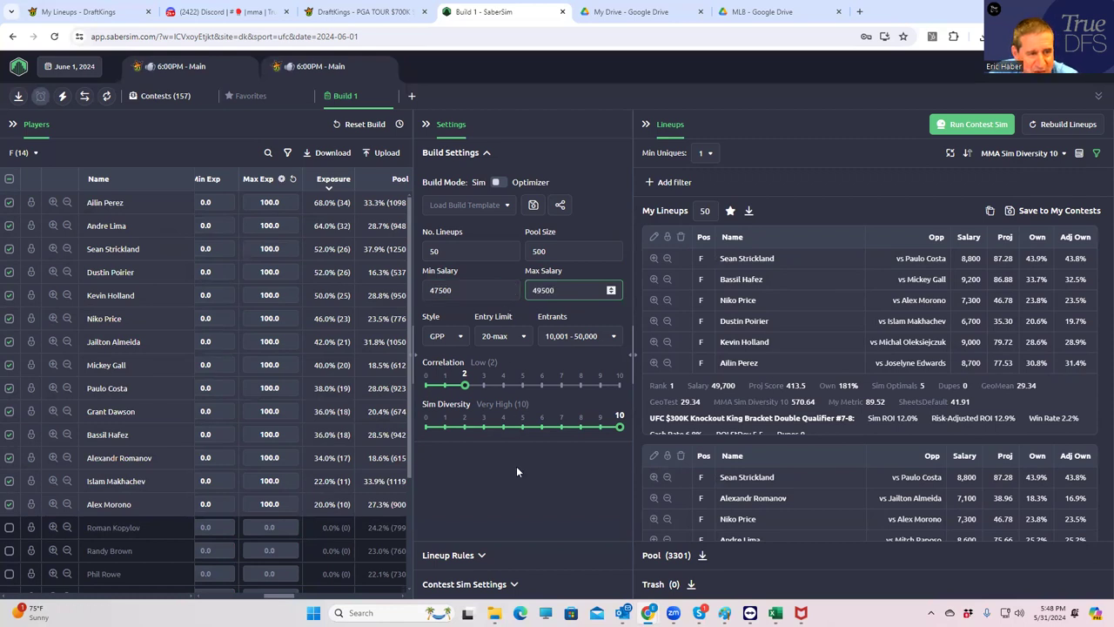
pyautogui.click(519, 482)
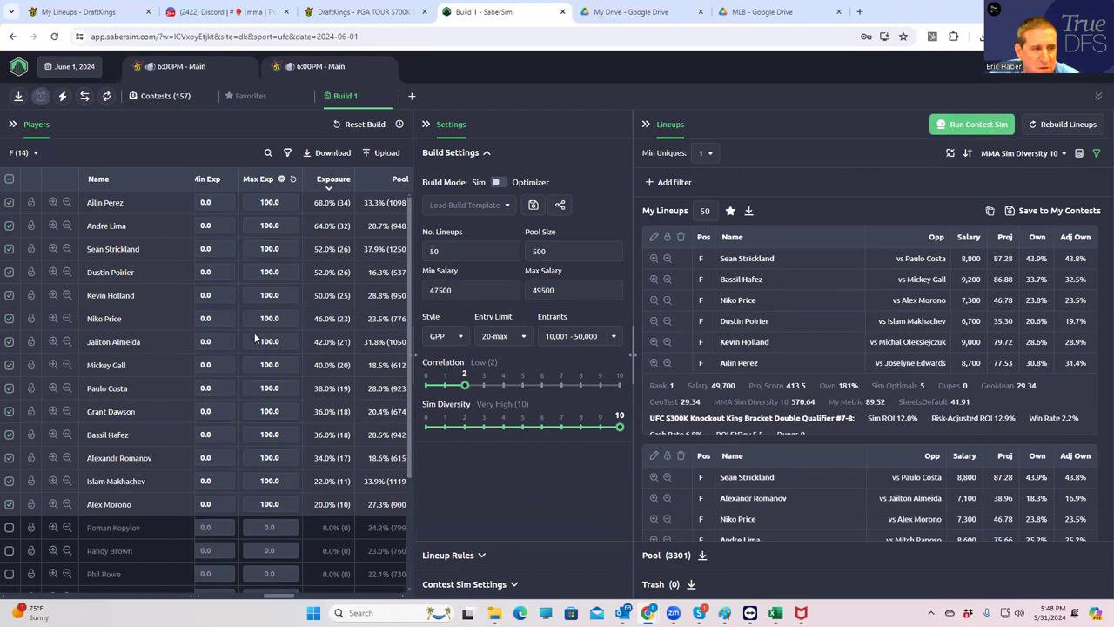
pyautogui.scroll(-2, 233, 356)
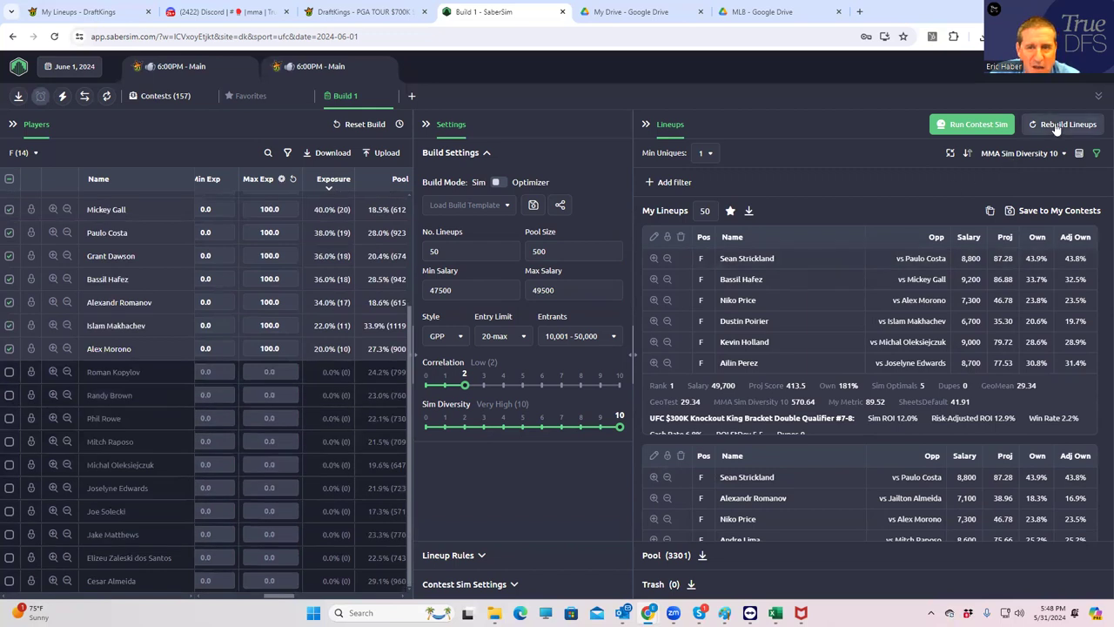
pyautogui.click(1055, 125)
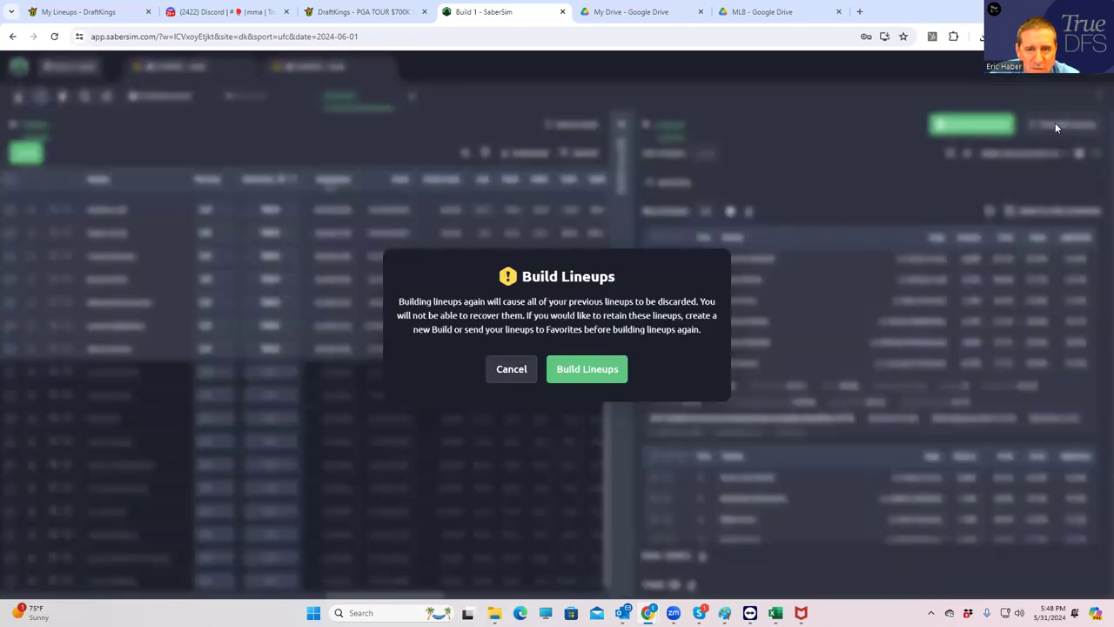
pyautogui.click(612, 370)
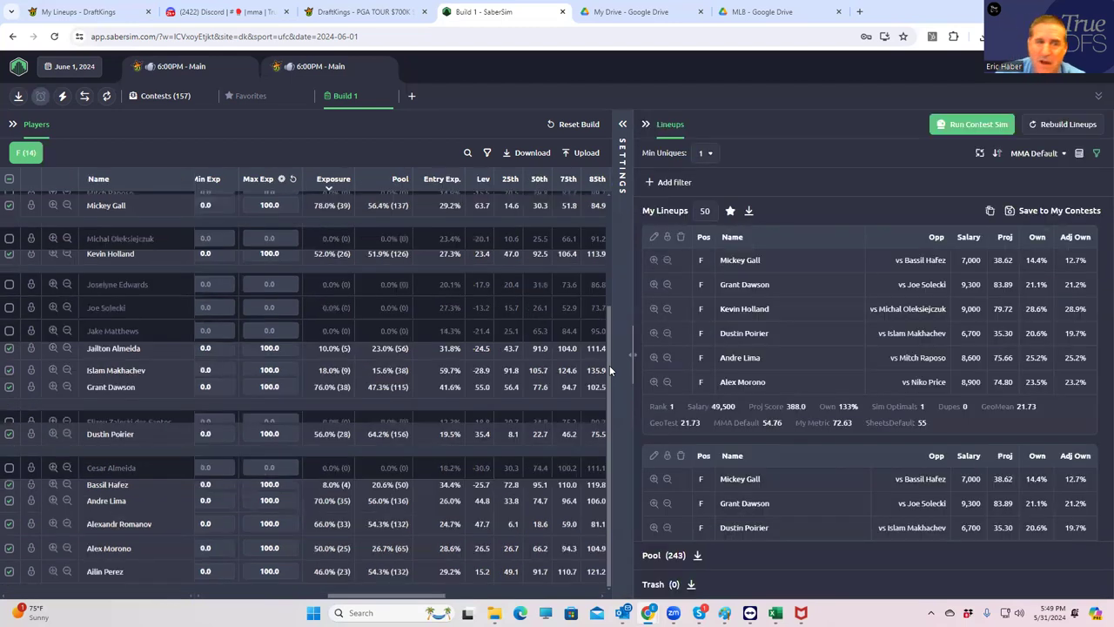
pyautogui.scroll(3, 429, 289)
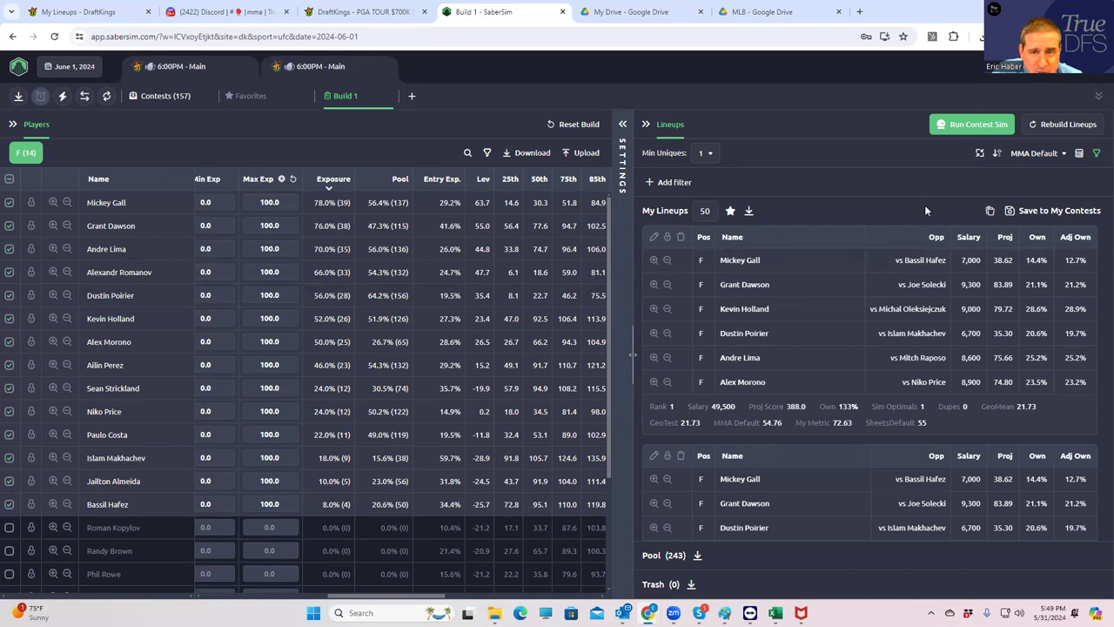
pyautogui.click(1034, 153)
pyautogui.click(1016, 197)
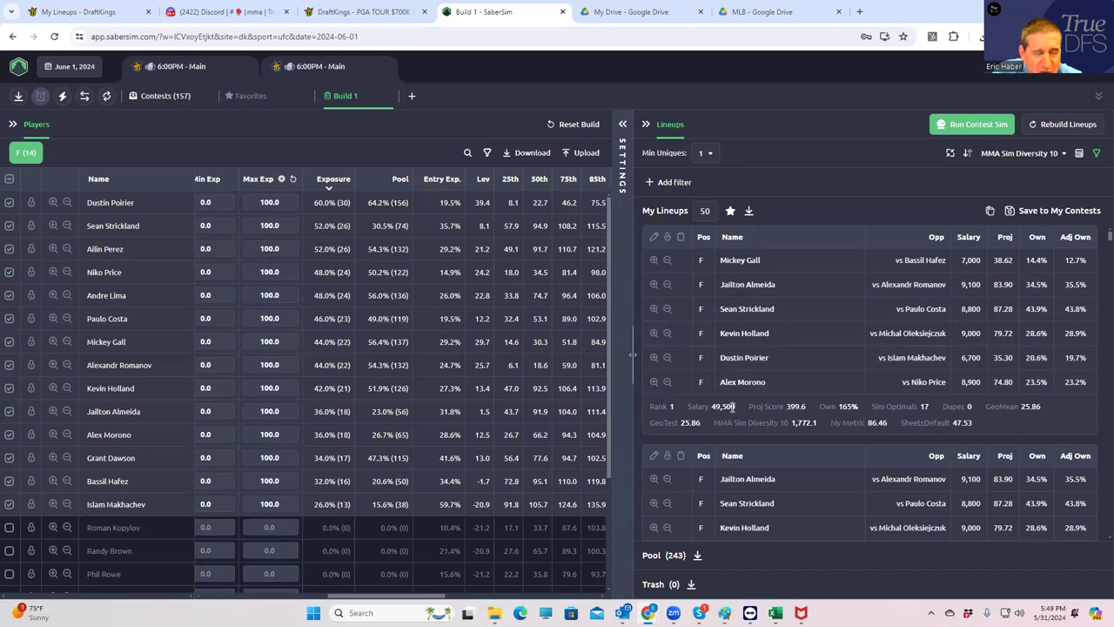
# Run the contest sim on the rebuilt lineups.
pyautogui.click(995, 154)
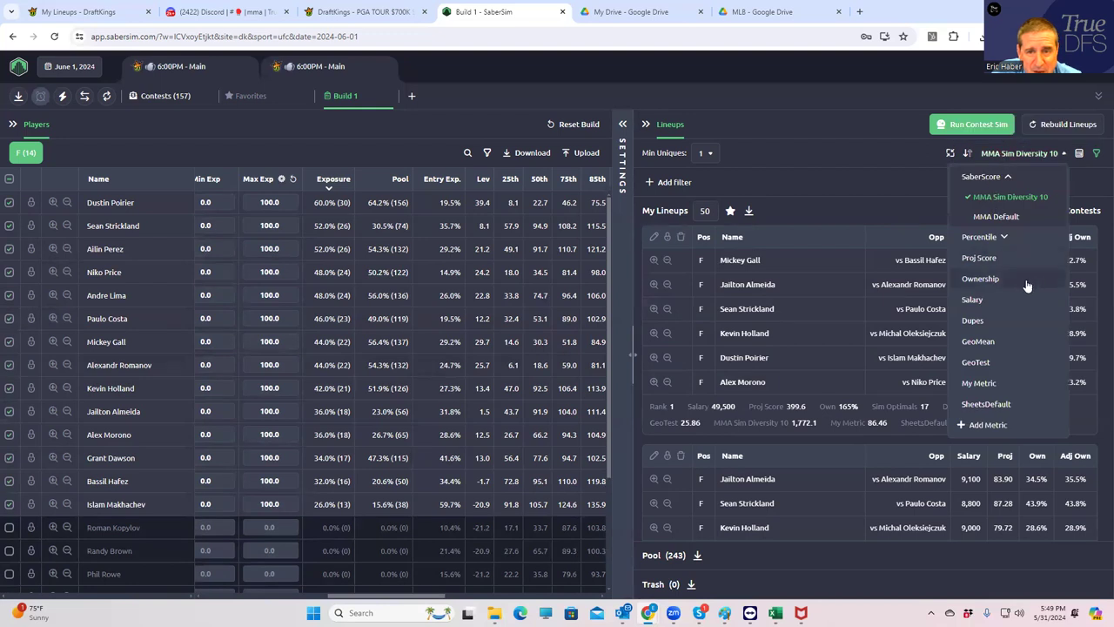
pyautogui.click(879, 170)
pyautogui.click(967, 127)
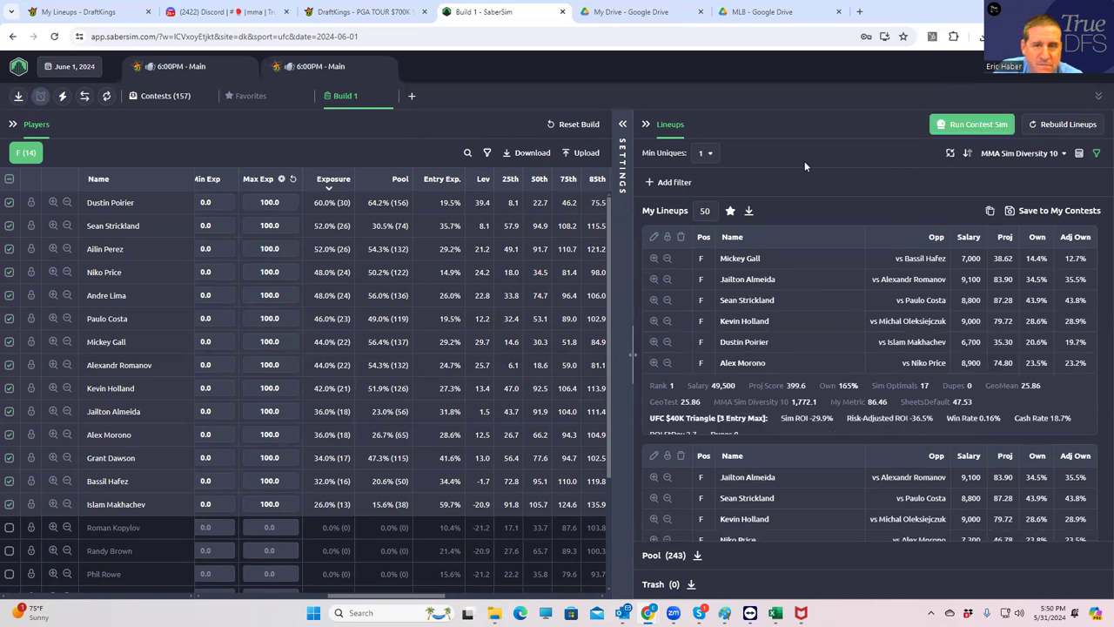
# Sort lineups by the UFC $700K UFC 302 Special RAROI metric.
pyautogui.click(1018, 153)
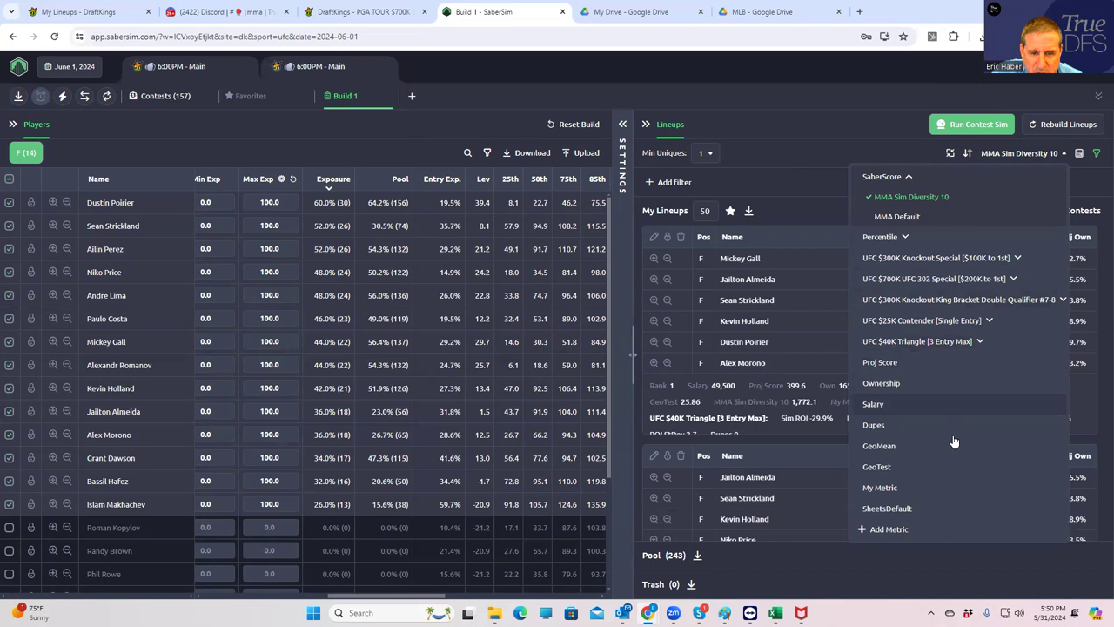
pyautogui.click(966, 280)
pyautogui.click(886, 320)
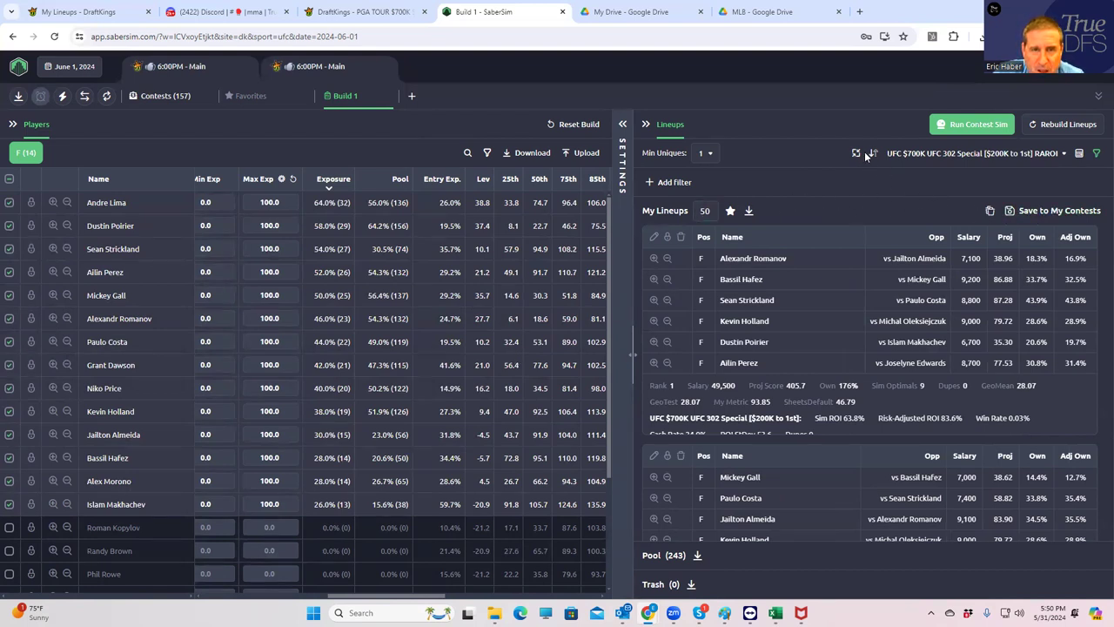
pyautogui.click(703, 154)
pyautogui.click(704, 197)
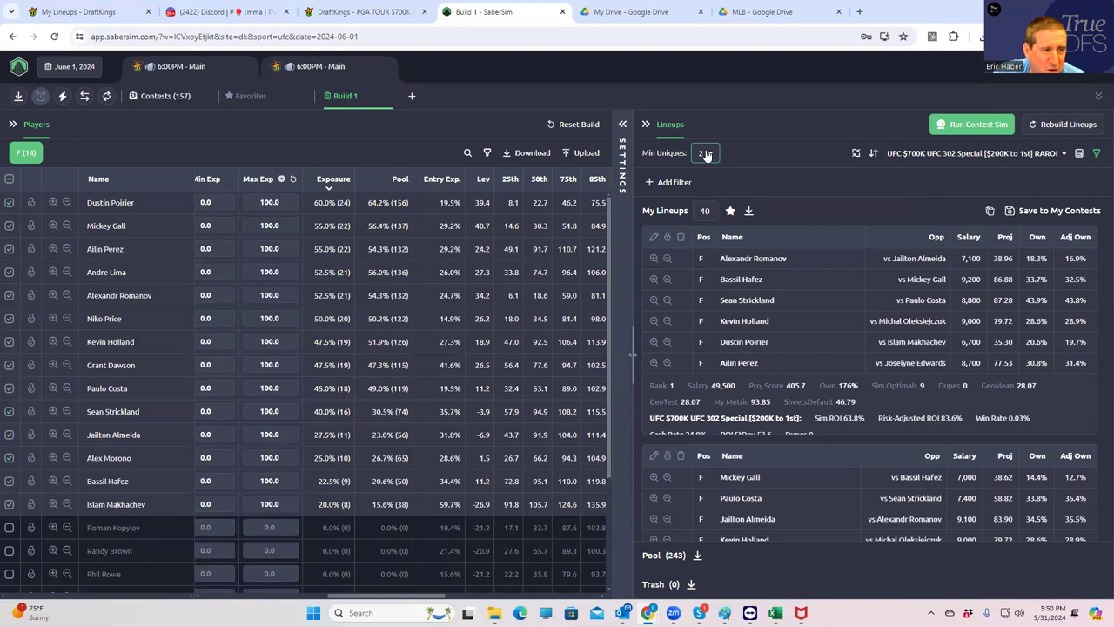
pyautogui.click(703, 154)
pyautogui.click(702, 181)
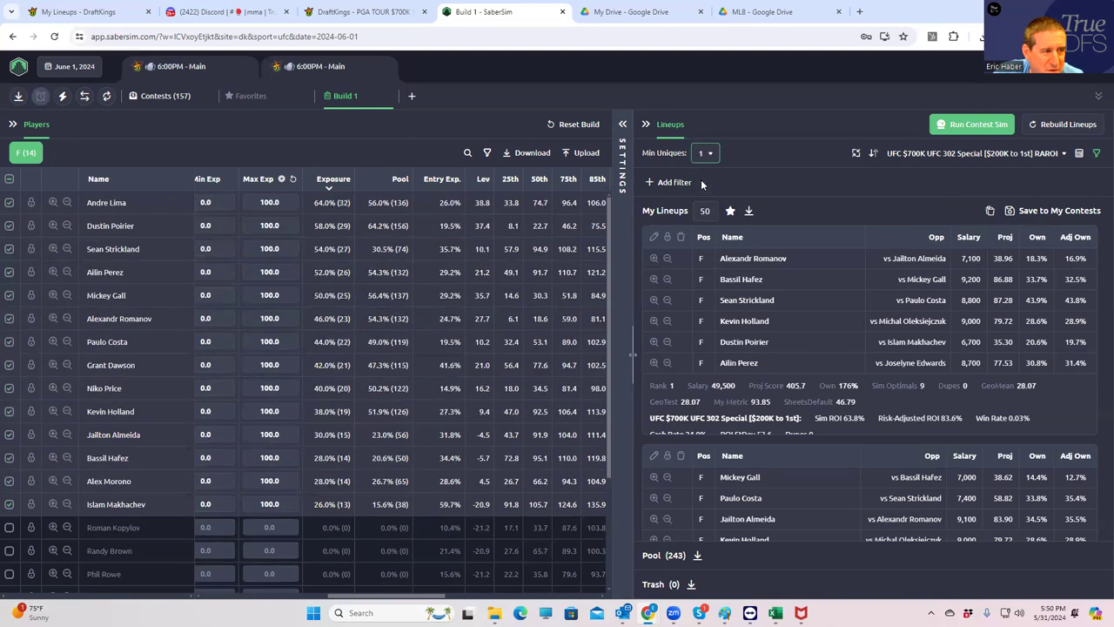
pyautogui.click(704, 154)
pyautogui.click(707, 201)
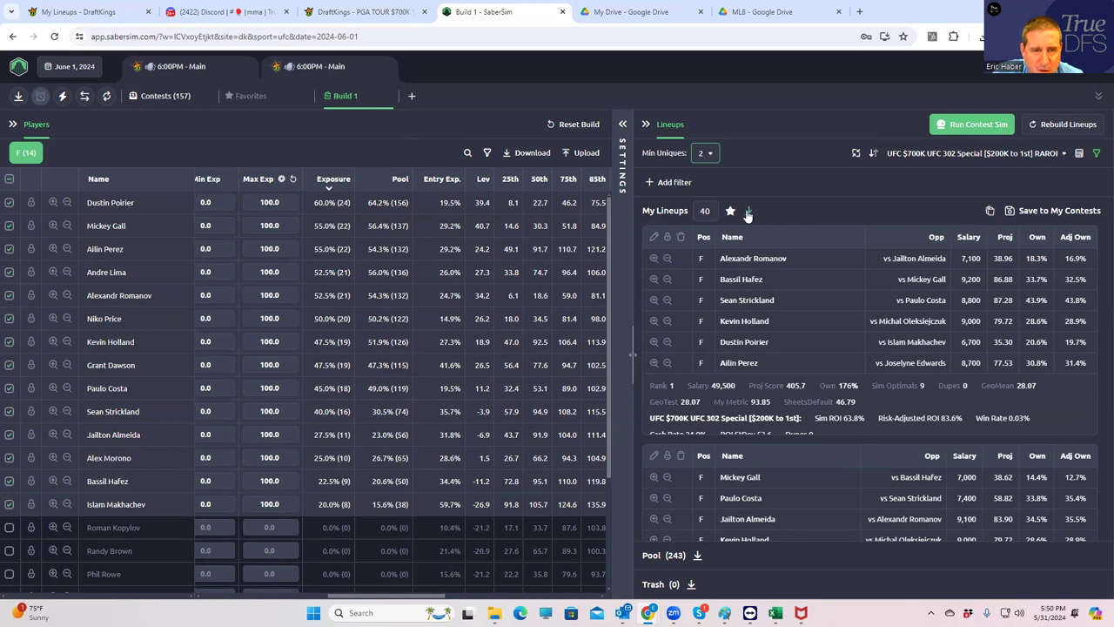
pyautogui.click(709, 211)
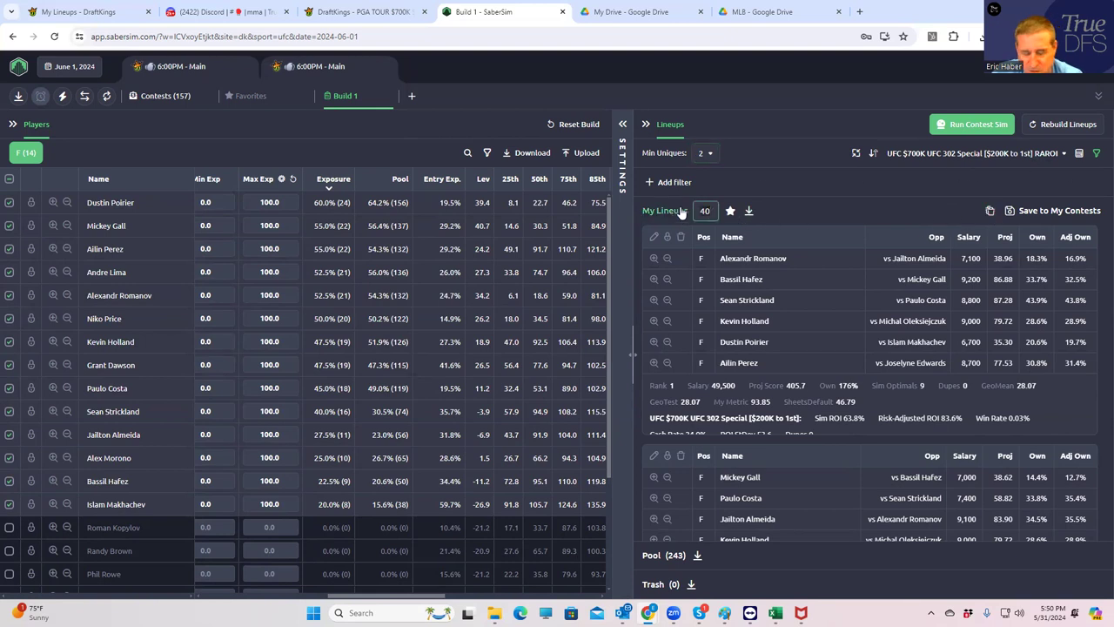
pyautogui.press('BackSpace')
pyautogui.press('BackSpace')
pyautogui.write('50')
pyautogui.click(703, 153)
pyautogui.click(709, 181)
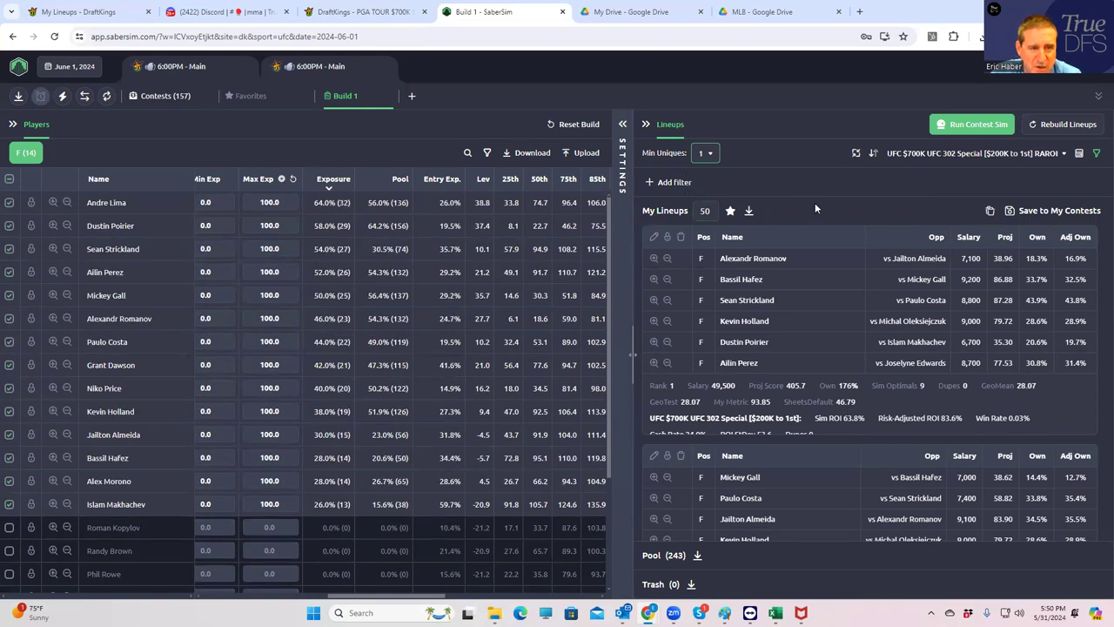
# Download the lineups and save them as CSV 'bestplays49500' in the TrueDFS MMA folder.
pyautogui.click(747, 211)
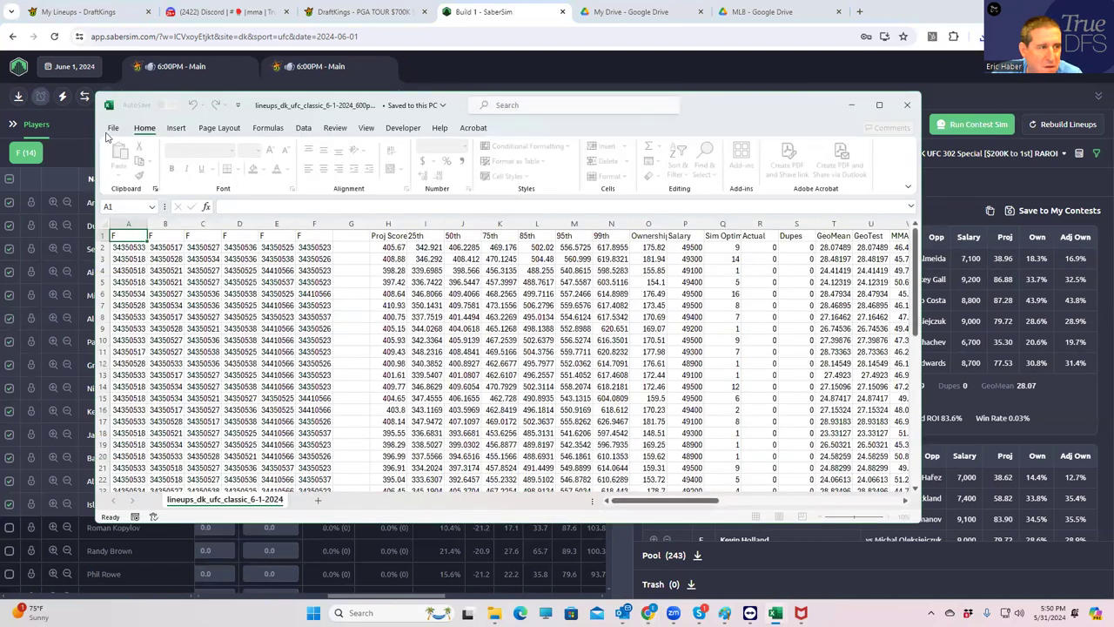
pyautogui.click(113, 130)
pyautogui.click(139, 305)
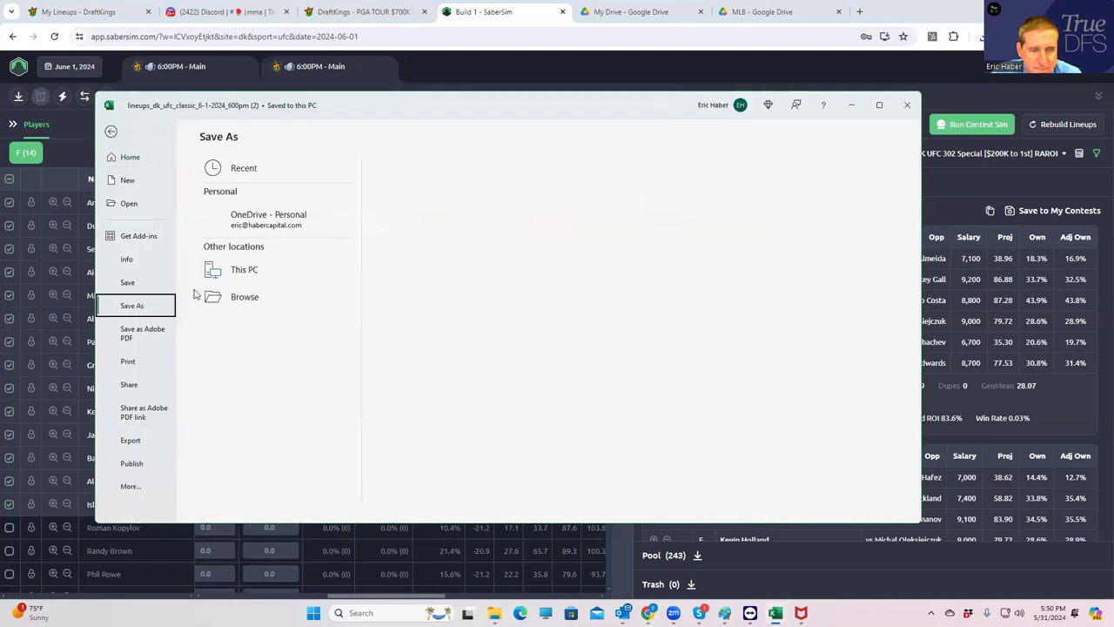
pyautogui.click(239, 174)
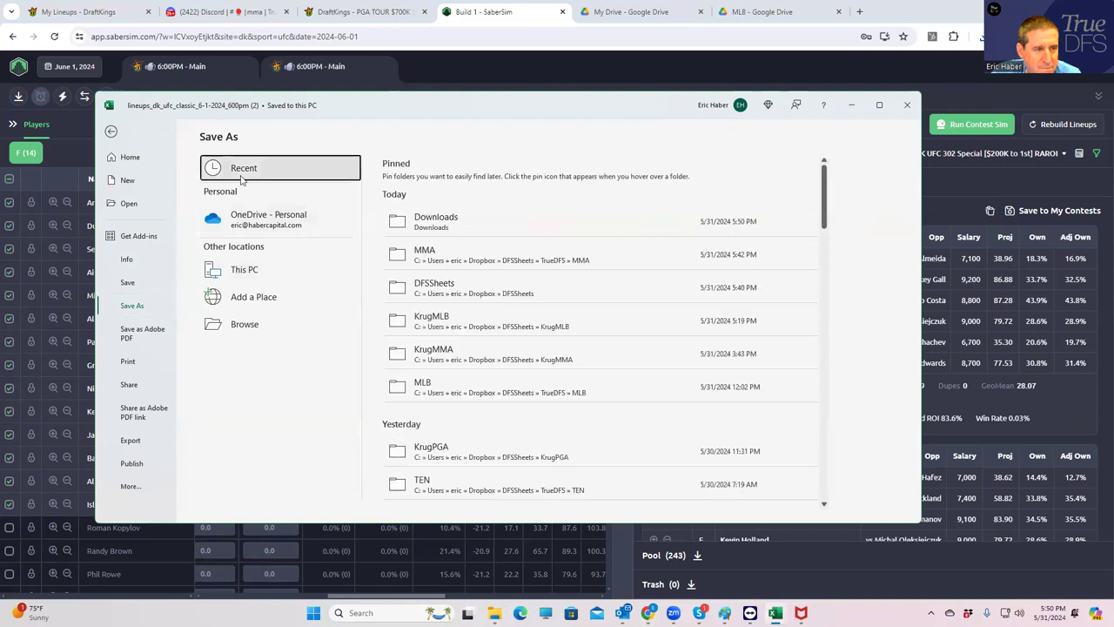
pyautogui.click(522, 253)
pyautogui.click(541, 180)
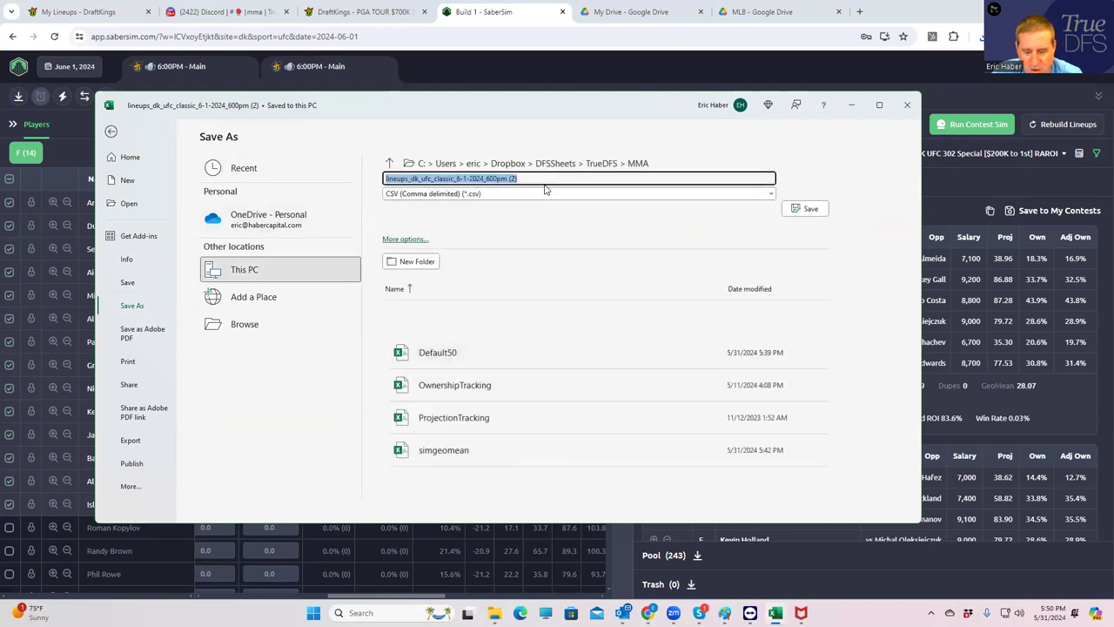
pyautogui.write('bestplays49500')
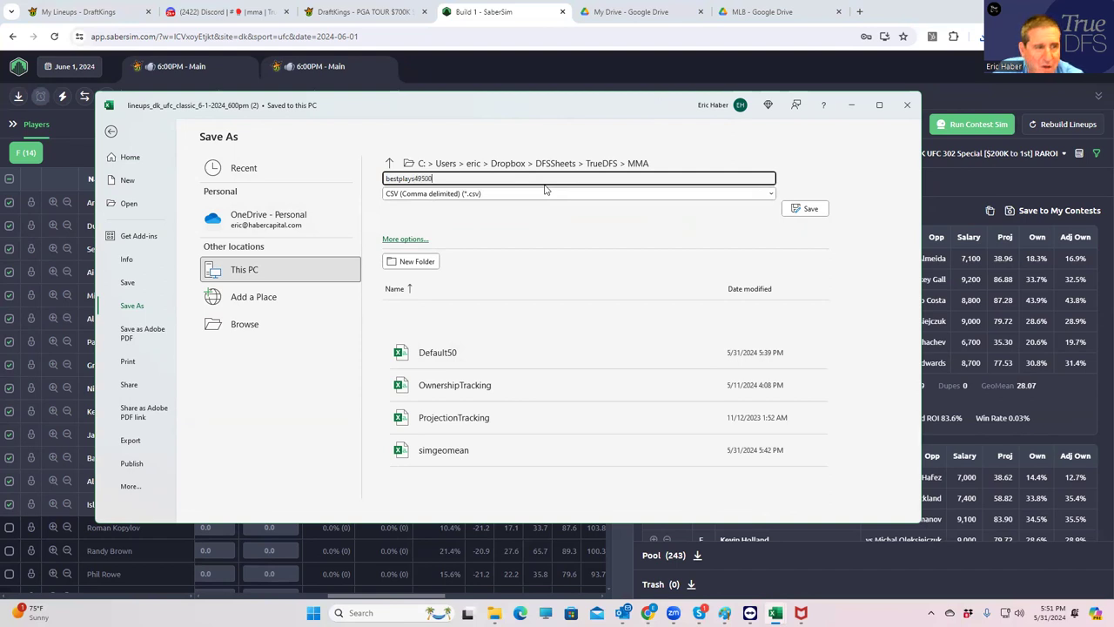
pyautogui.click(804, 211)
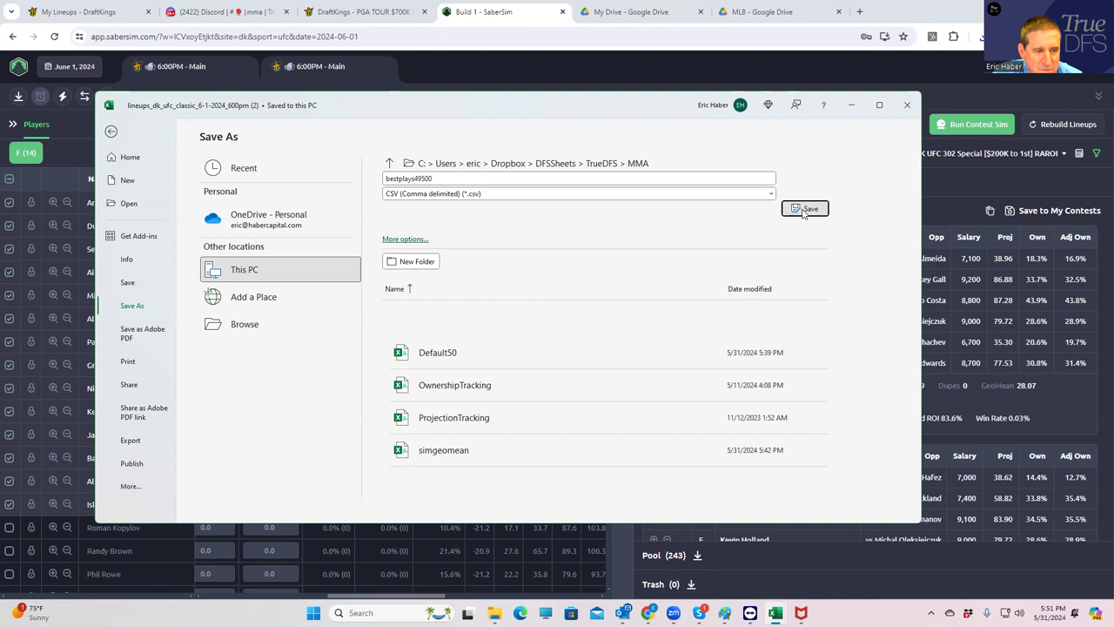
pyautogui.click(803, 210)
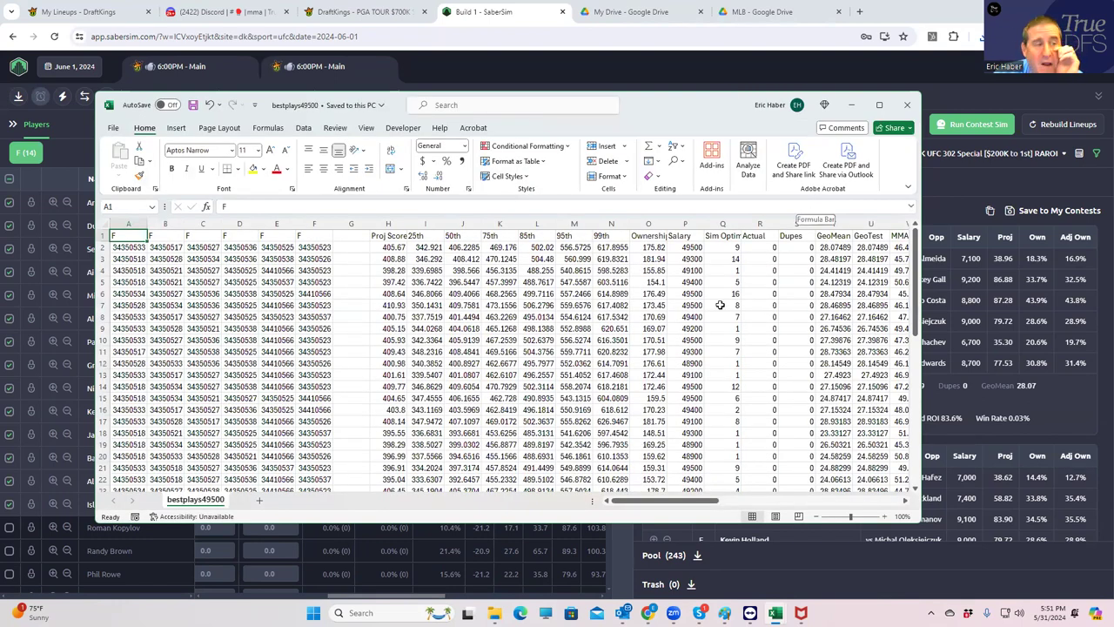
pyautogui.scroll(-2, 690, 344)
pyautogui.scroll(-3, 659, 396)
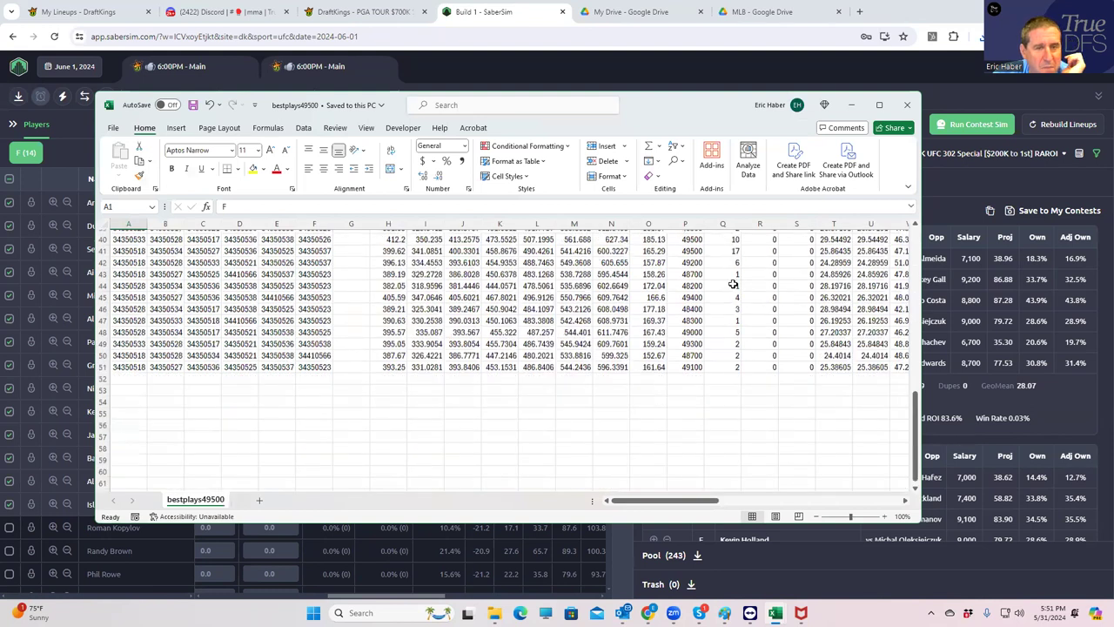
pyautogui.scroll(-4, 773, 233)
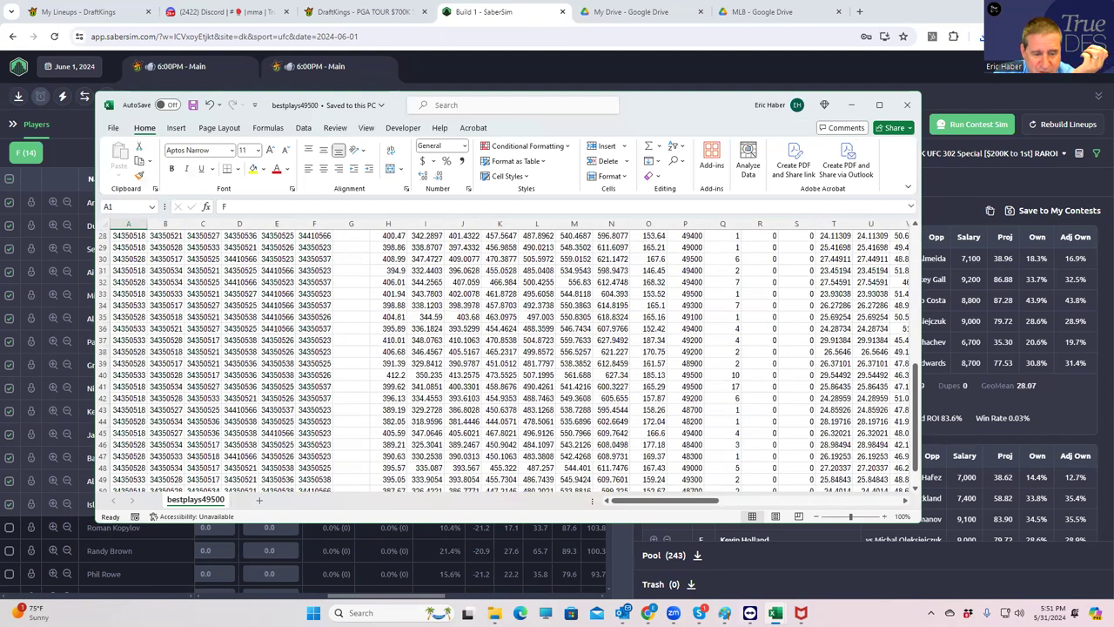
# Open DupeTest1 v3 from the DFSSheets folder maximized, then return to that Explorer window.
pyautogui.moveTo(775, 612)
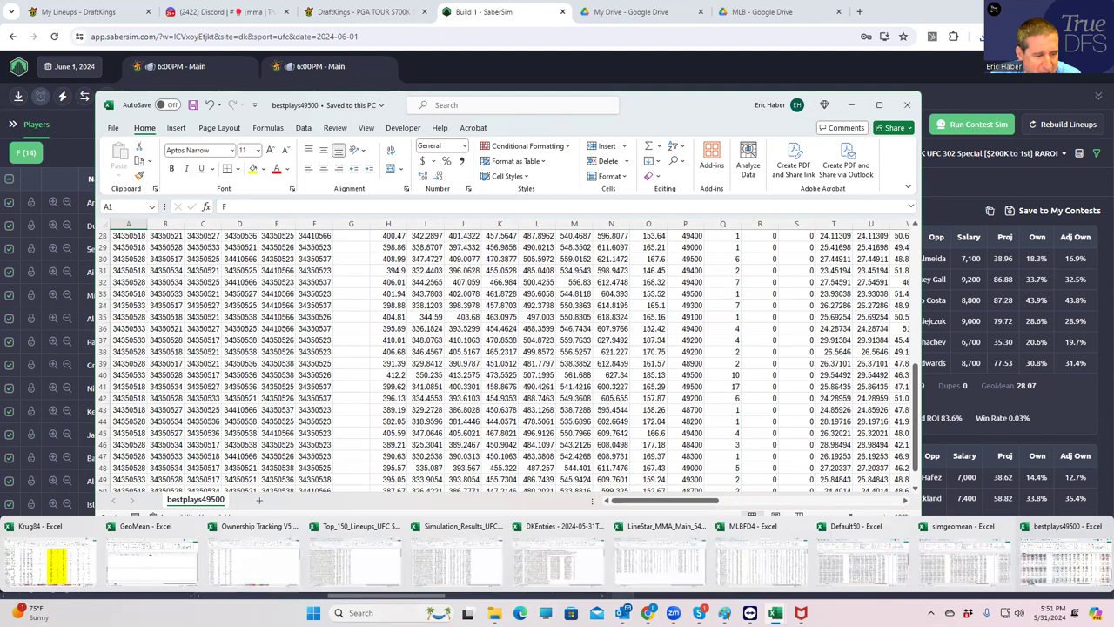
pyautogui.moveTo(493, 612)
pyautogui.click(366, 581)
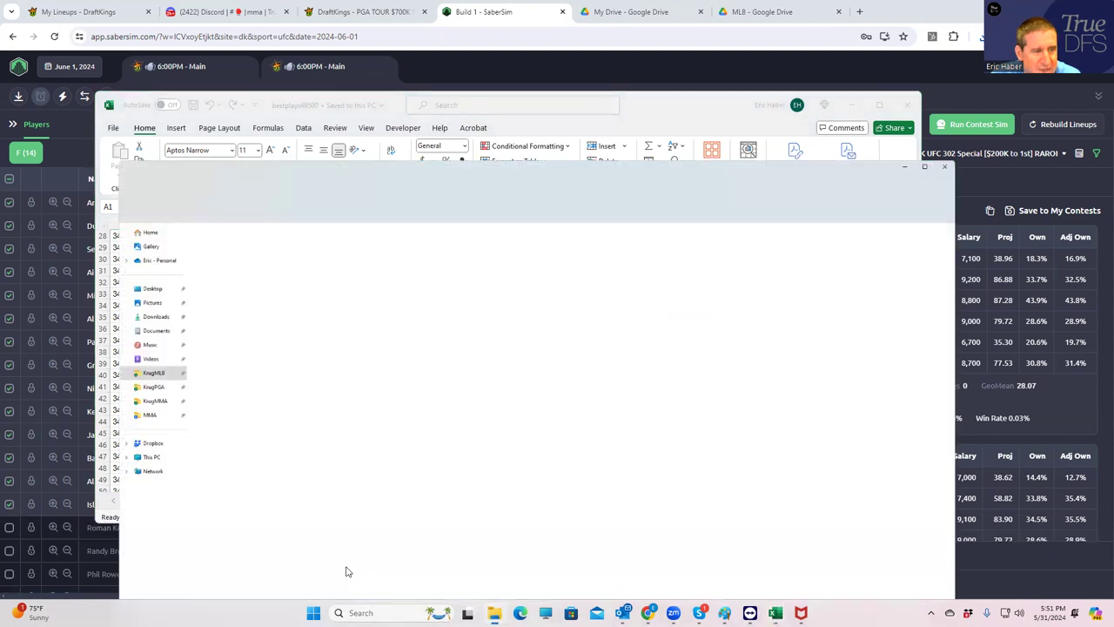
pyautogui.click(228, 59)
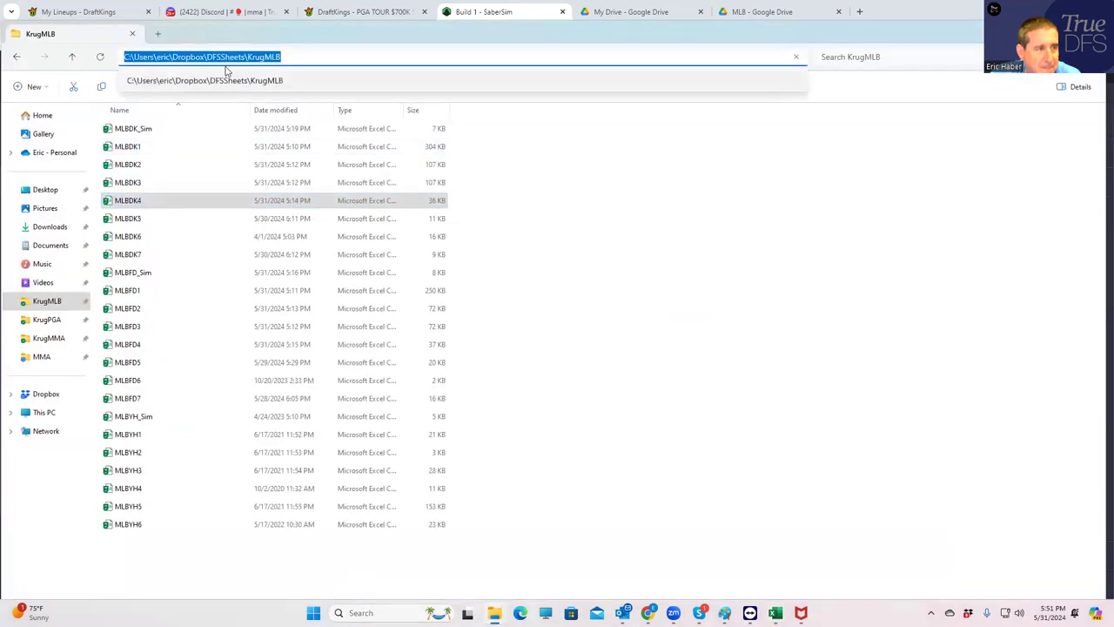
pyautogui.press('Escape')
pyautogui.click(243, 58)
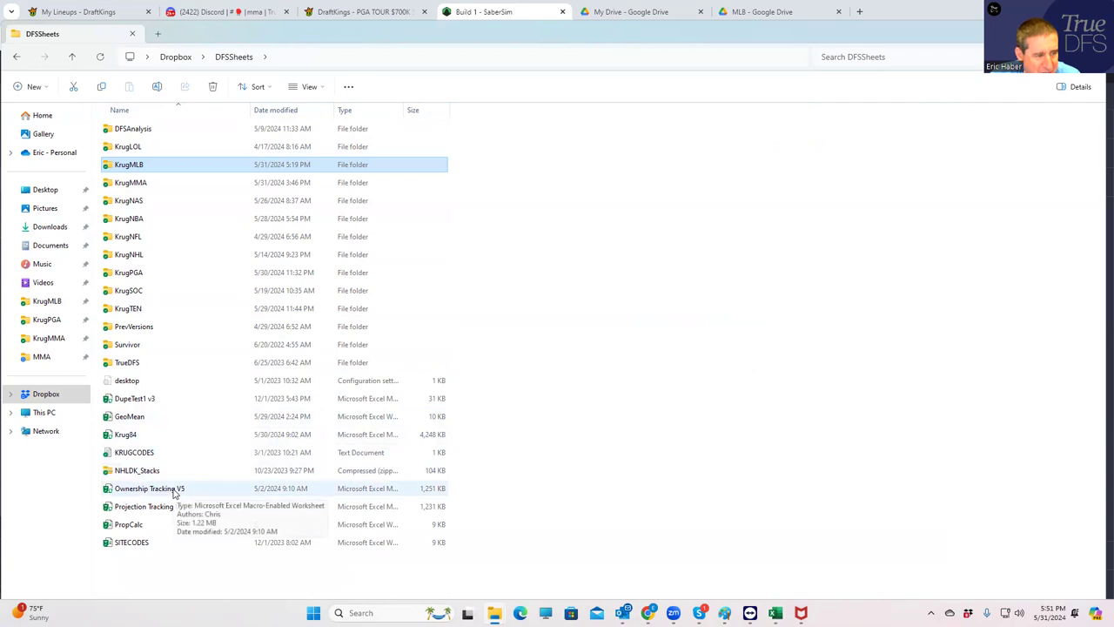
pyautogui.click(145, 398)
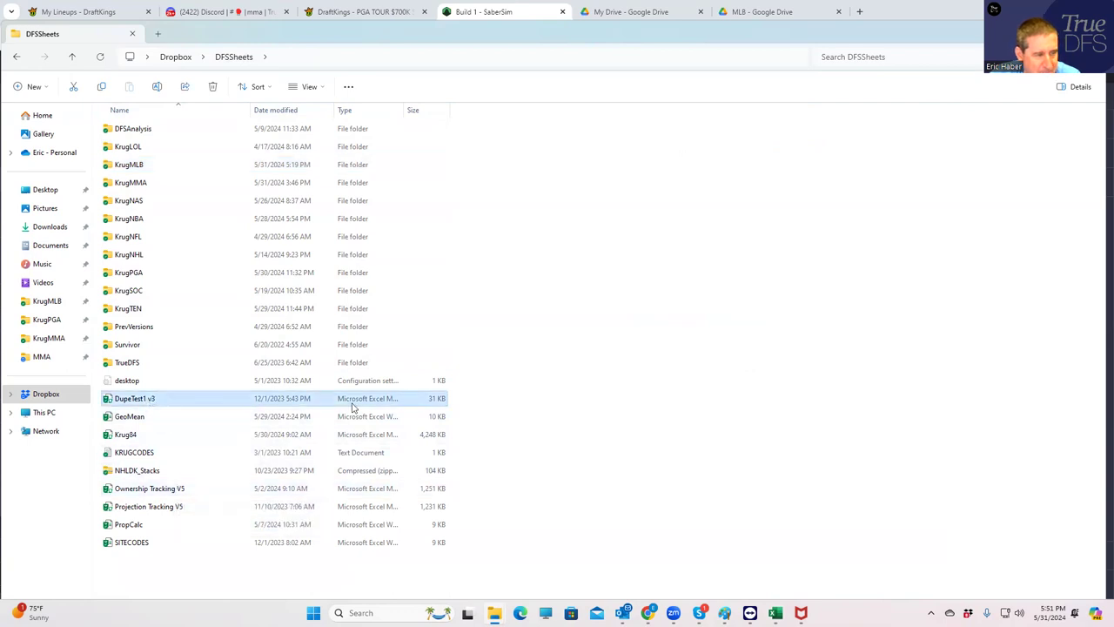
pyautogui.doubleClick(435, 402)
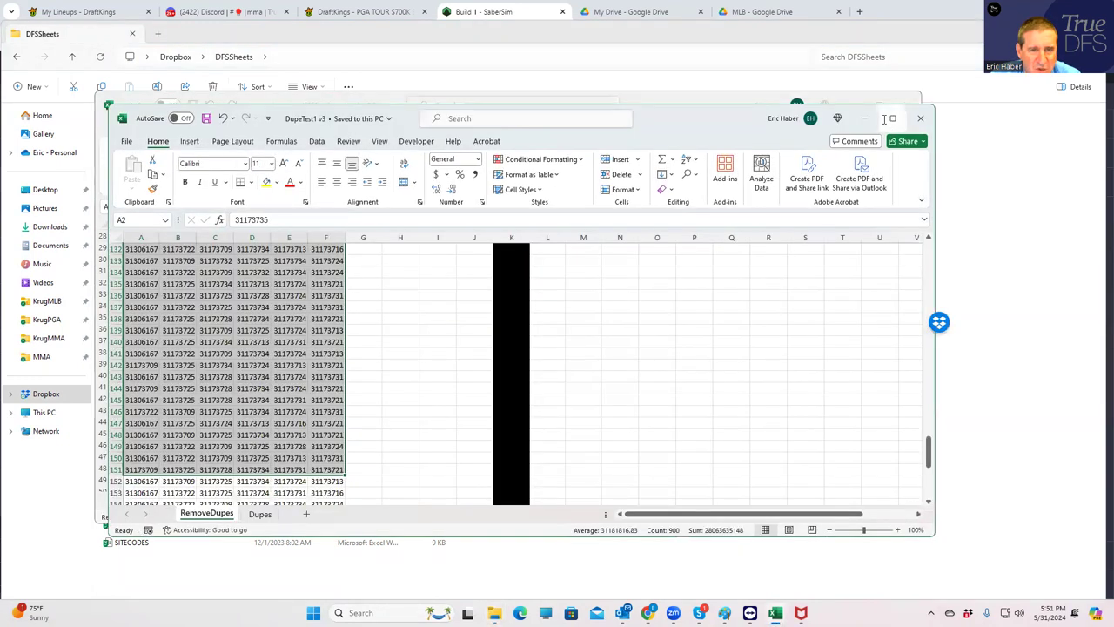
pyautogui.click(891, 119)
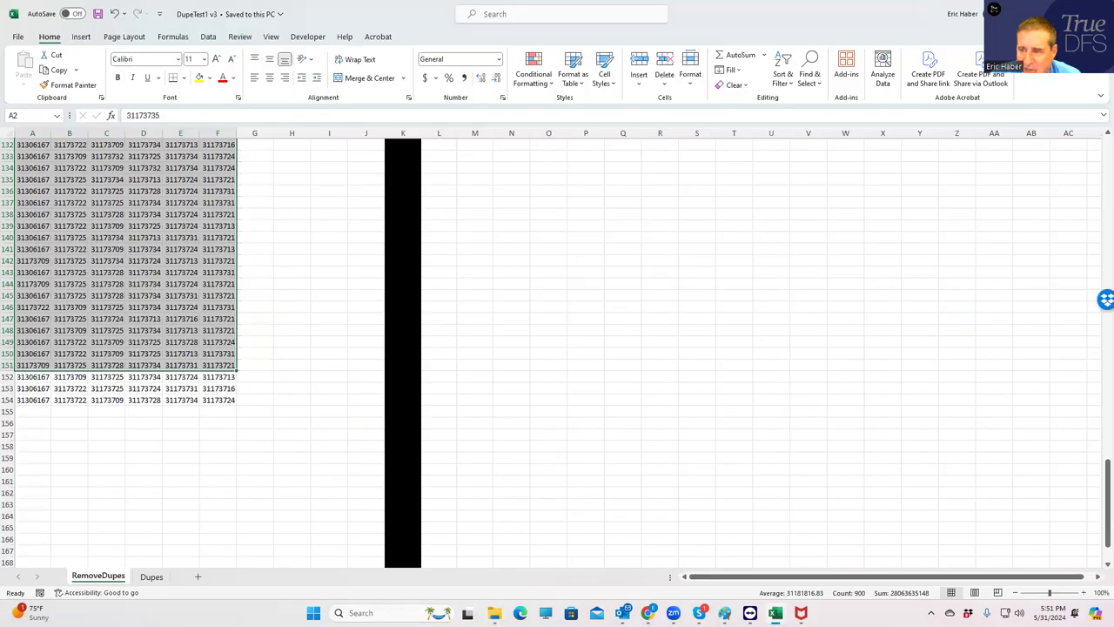
pyautogui.moveTo(494, 612)
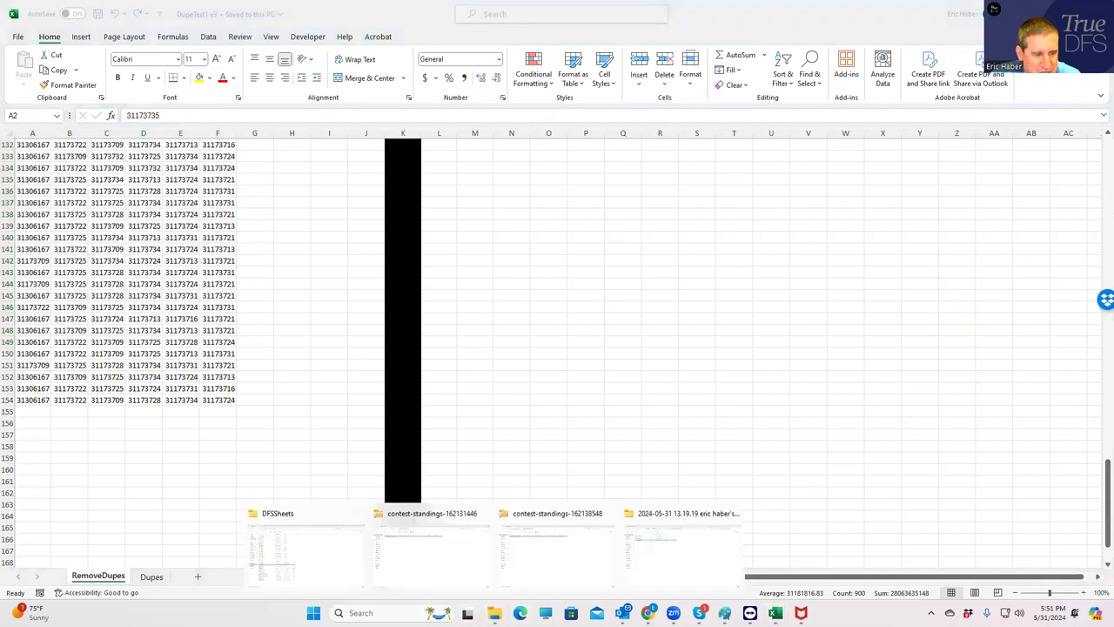
pyautogui.click(324, 572)
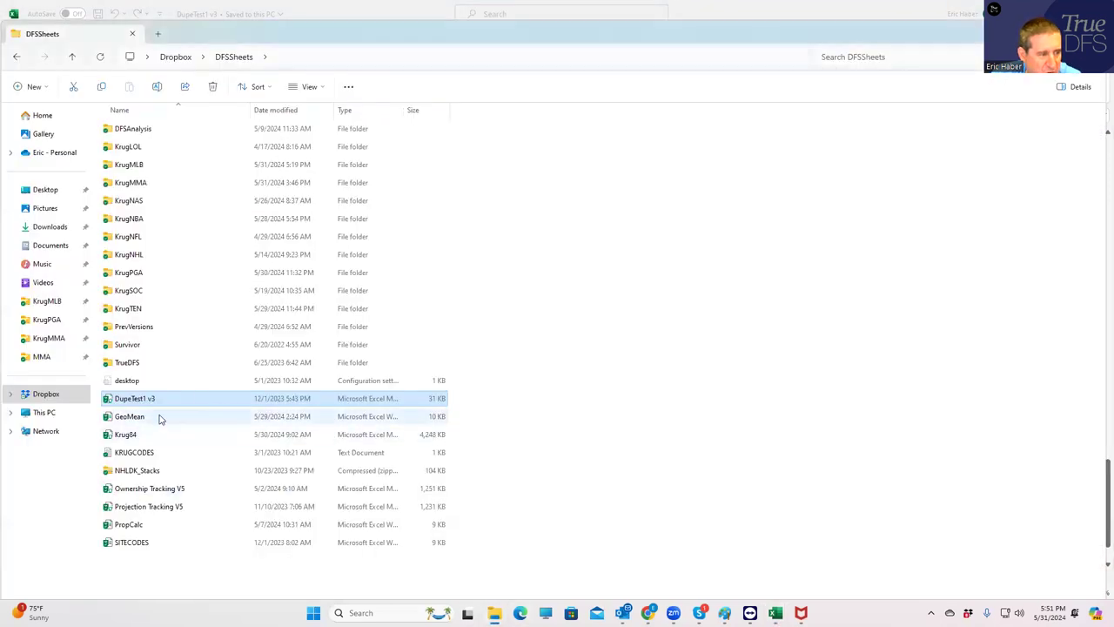
# Open bestplays49500 from TrueDFS > MMA and copy its lineups in A2:F51.
pyautogui.doubleClick(132, 365)
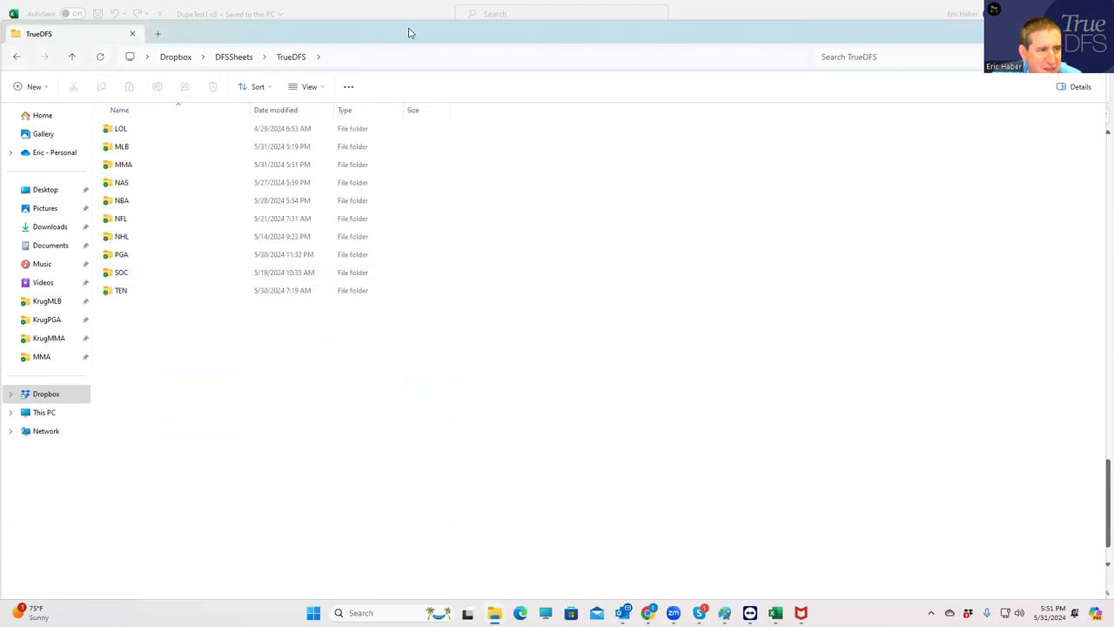
pyautogui.doubleClick(507, 39)
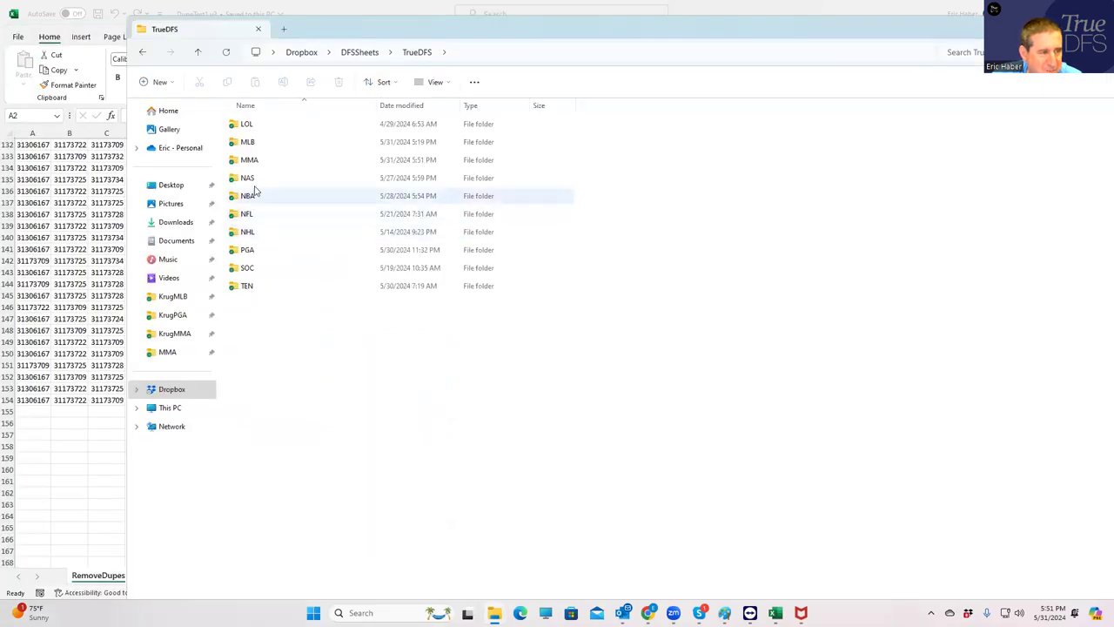
pyautogui.doubleClick(254, 161)
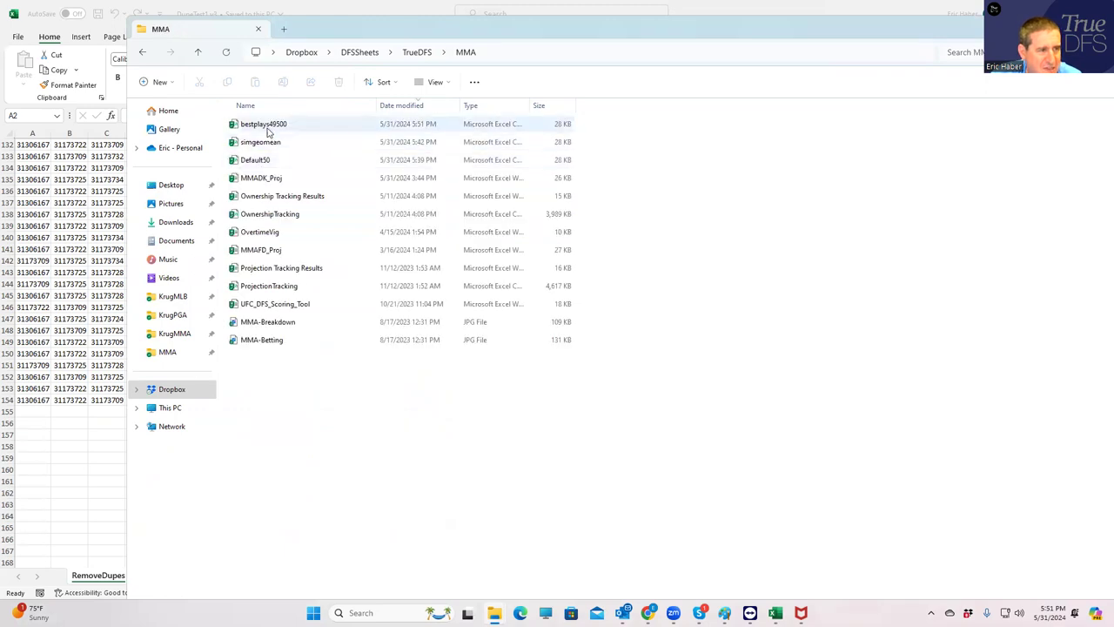
pyautogui.doubleClick(269, 127)
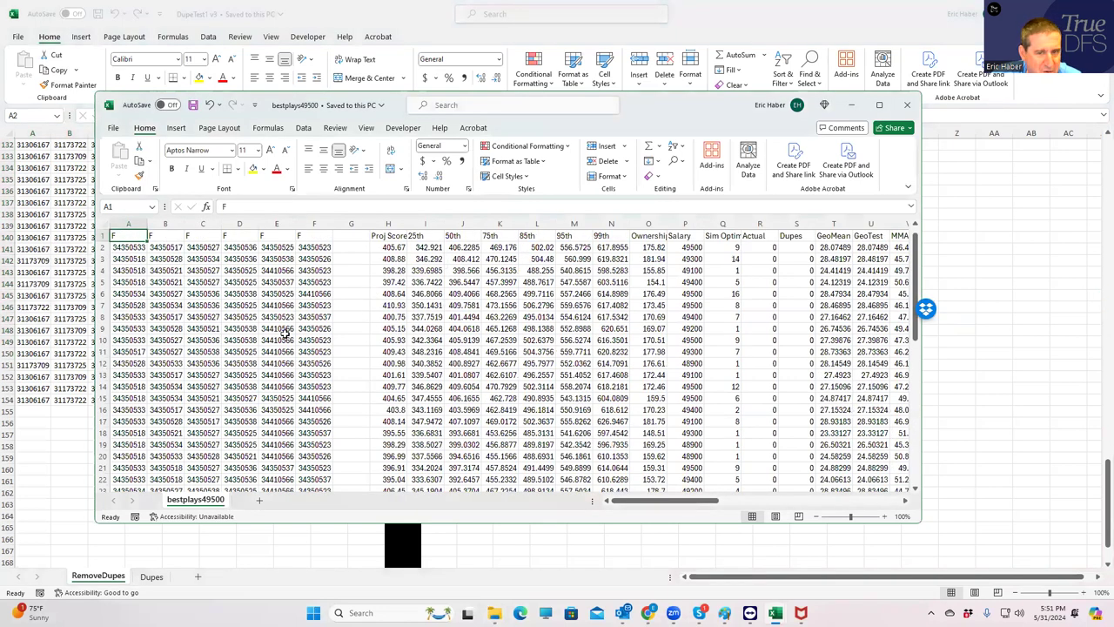
pyautogui.moveTo(127, 248); pyautogui.dragTo(322, 469)
pyautogui.hotkey('ctrl', 'c')
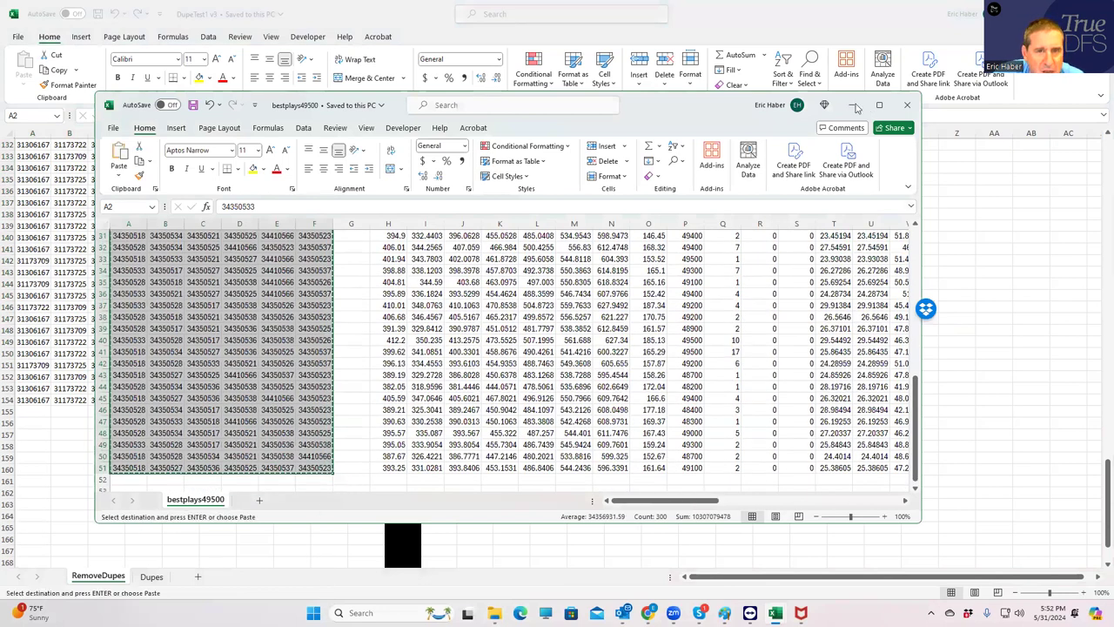
# Paste the copied lineups at A2 on the RemoveDupes sheet of DupeTest1 v3.
pyautogui.click(854, 105)
pyautogui.scroll(20, 480, 338)
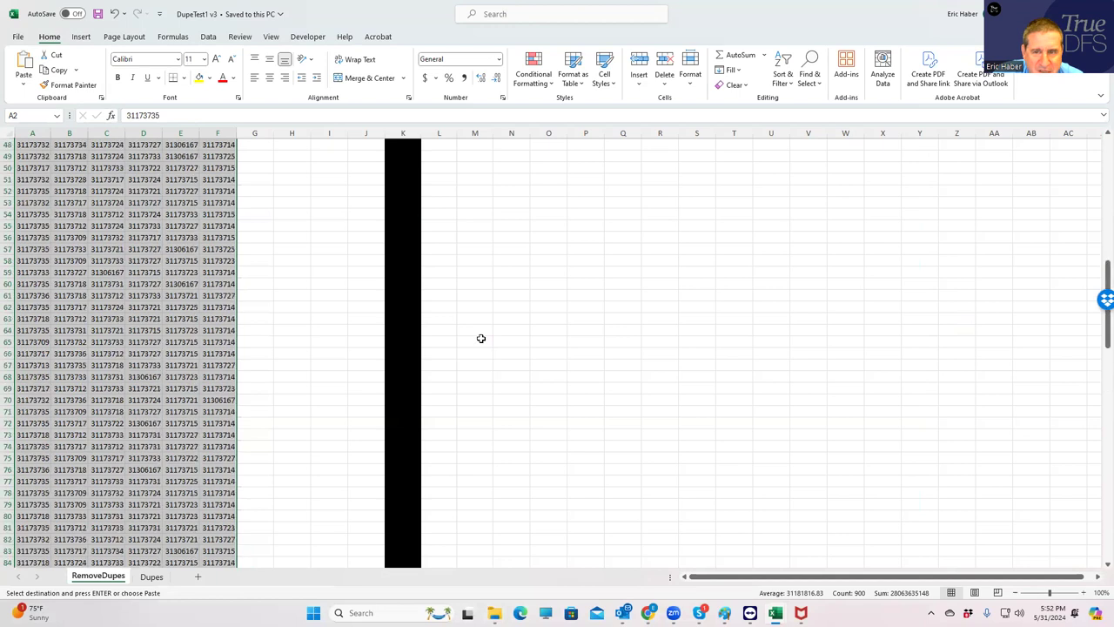
pyautogui.scroll(8, 482, 337)
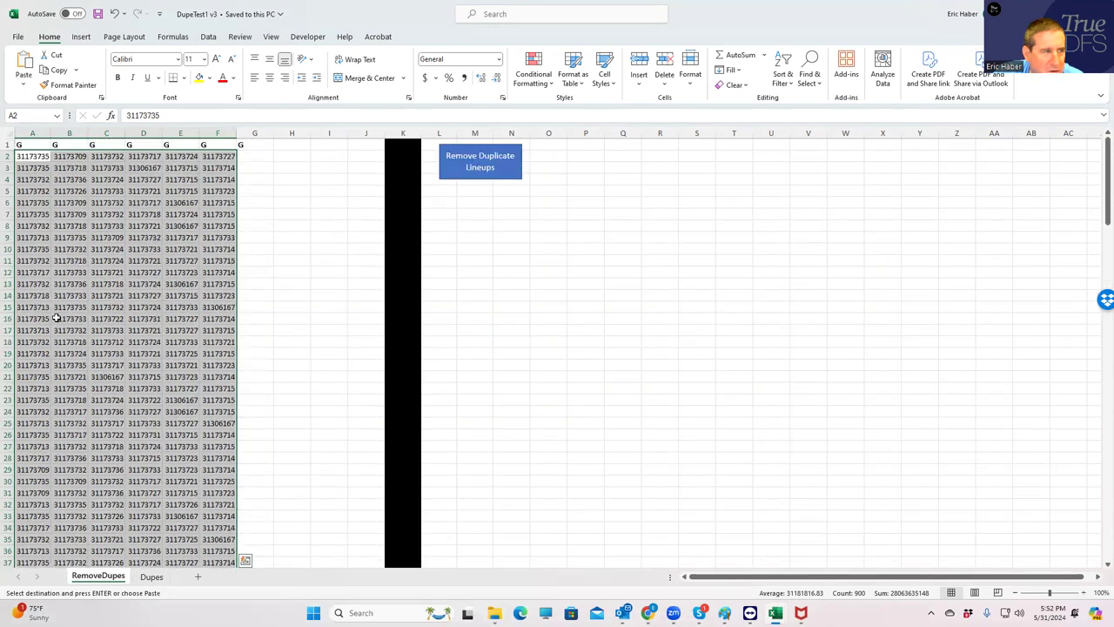
pyautogui.click(37, 155)
pyautogui.hotkey('ctrl', 'v')
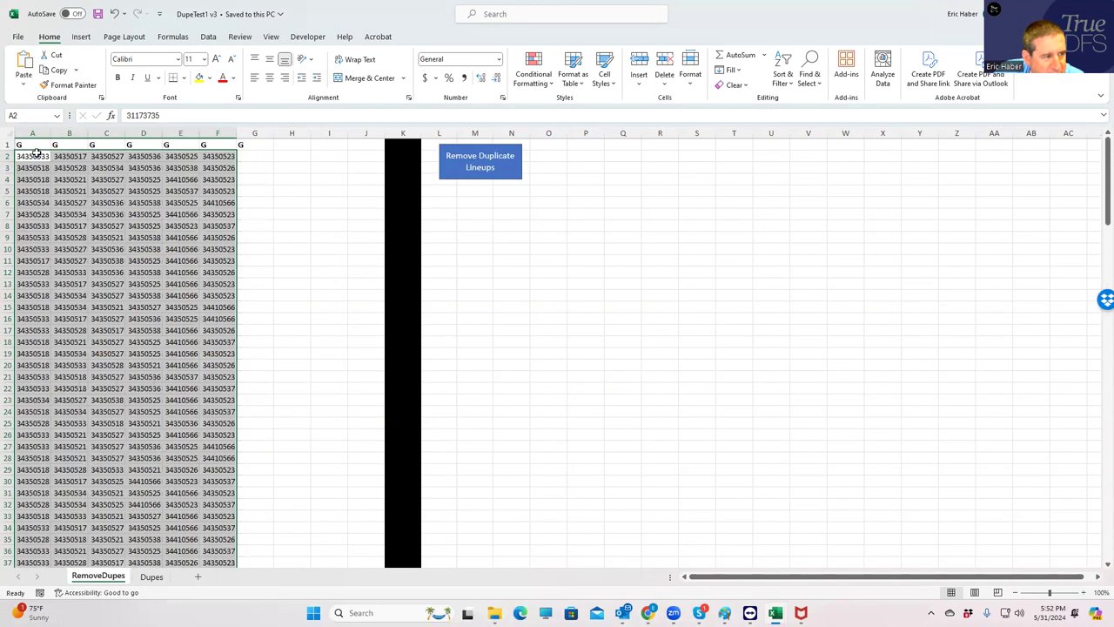
# Open simgeomean and copy its lineups in A2:F51.
pyautogui.doubleClick(784, 19)
pyautogui.click(261, 144)
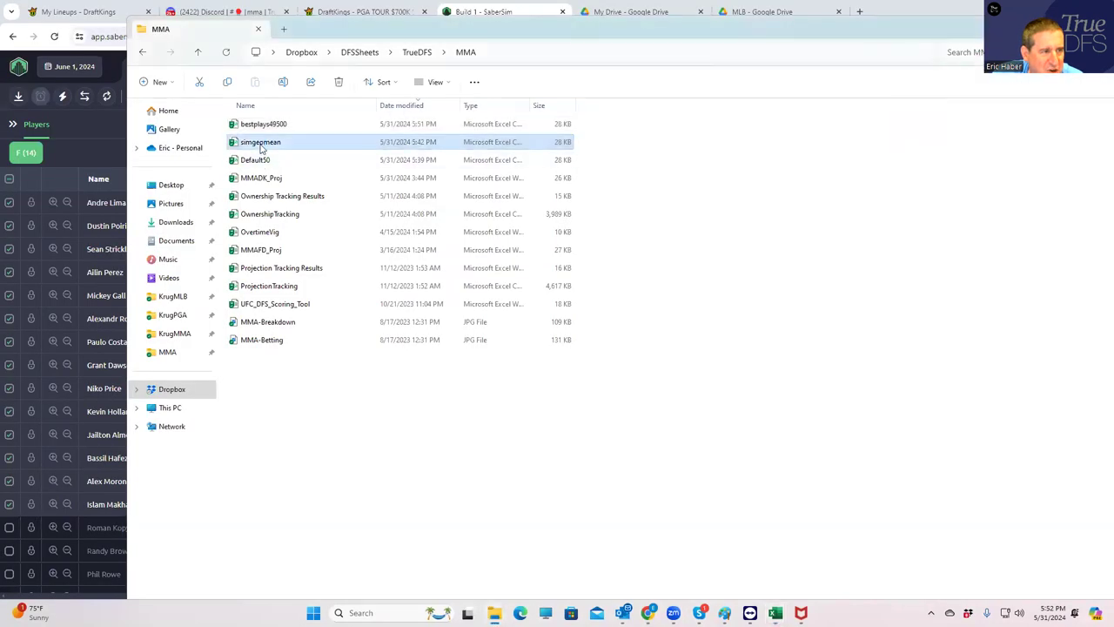
pyautogui.hotkey('alt', 'Tab')
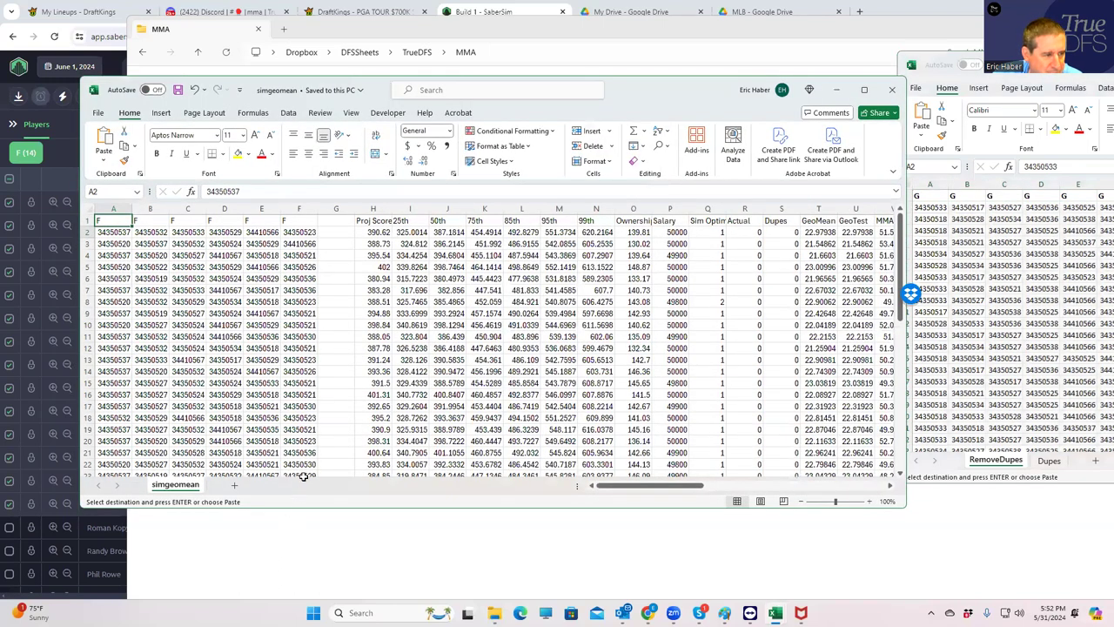
pyautogui.moveTo(304, 469); pyautogui.dragTo(305, 459)
pyautogui.hotkey('ctrl', 'v')
# Paste the simgeomean lineups at A52 in DupeTest1 v3, then minimize that workbook.
pyautogui.click(911, 294)
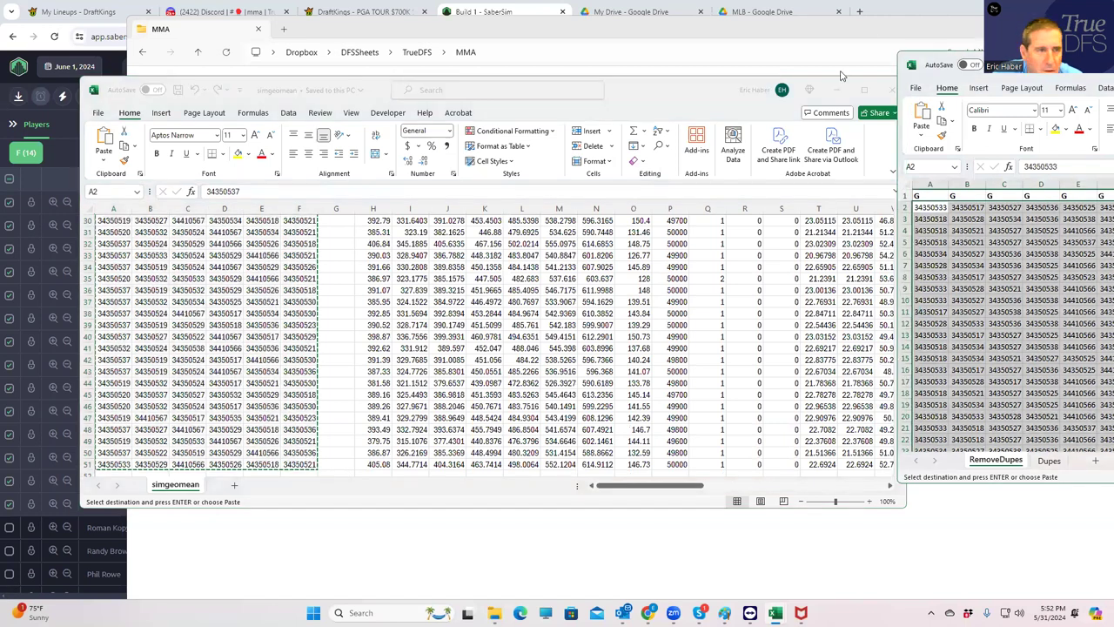
pyautogui.moveTo(840, 69); pyautogui.dragTo(567, 313)
pyautogui.scroll(-17, 569, 319)
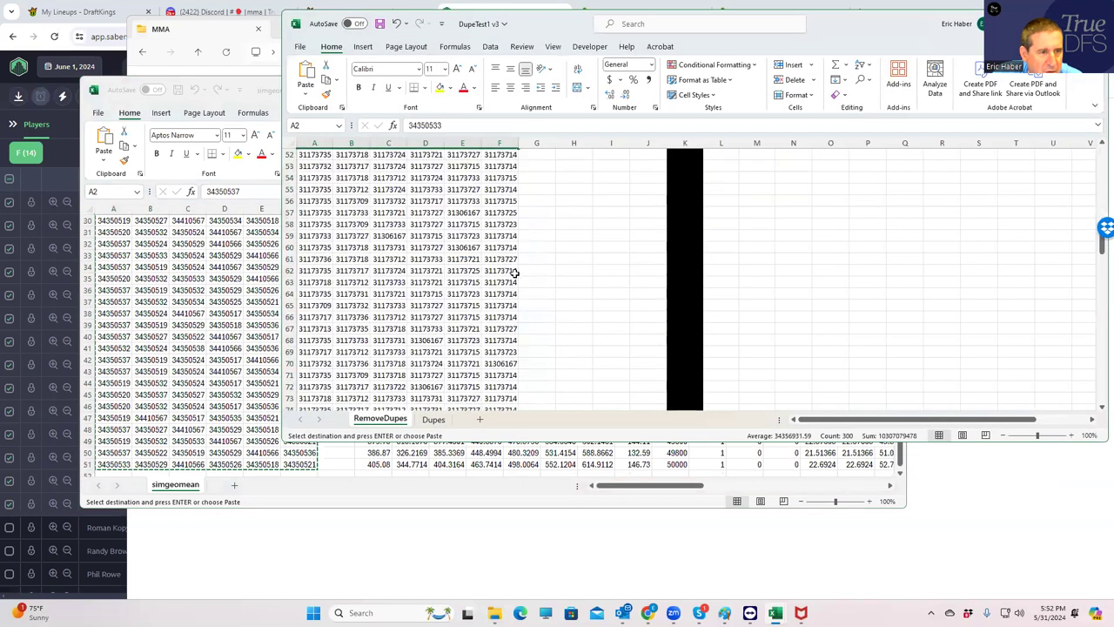
pyautogui.scroll(2, 578, 261)
pyautogui.click(331, 228)
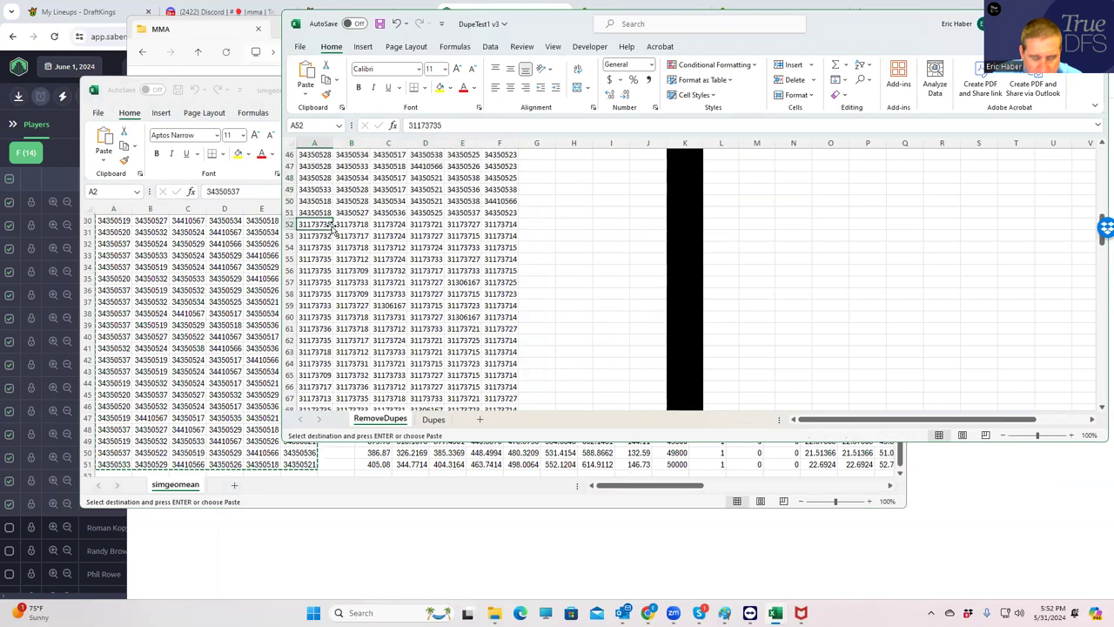
pyautogui.hotkey('ctrl', 'v')
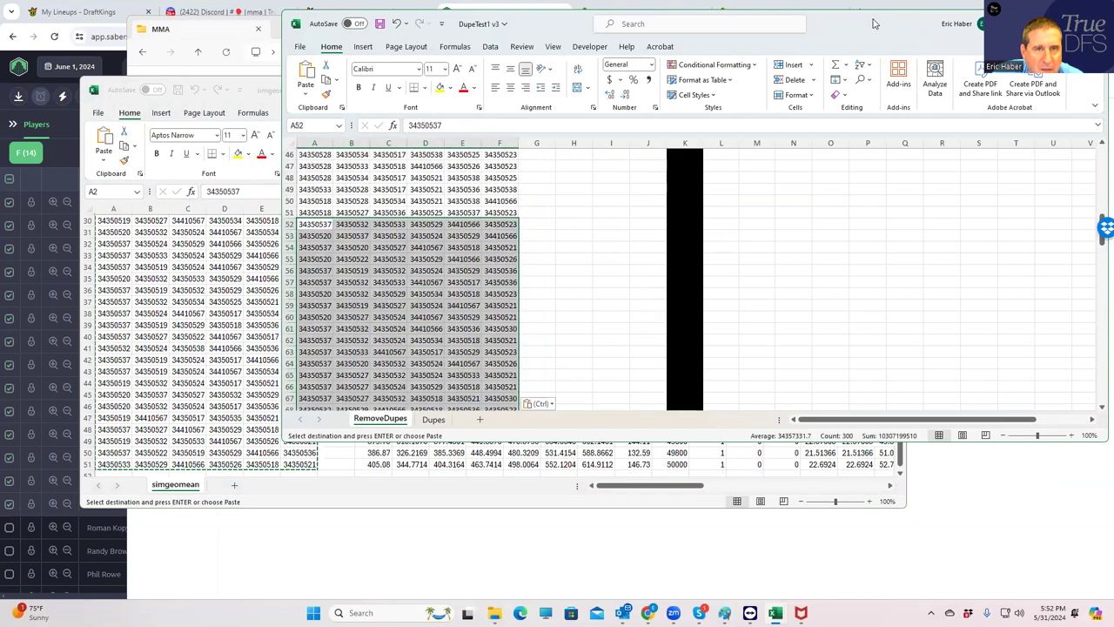
pyautogui.click(1010, 24)
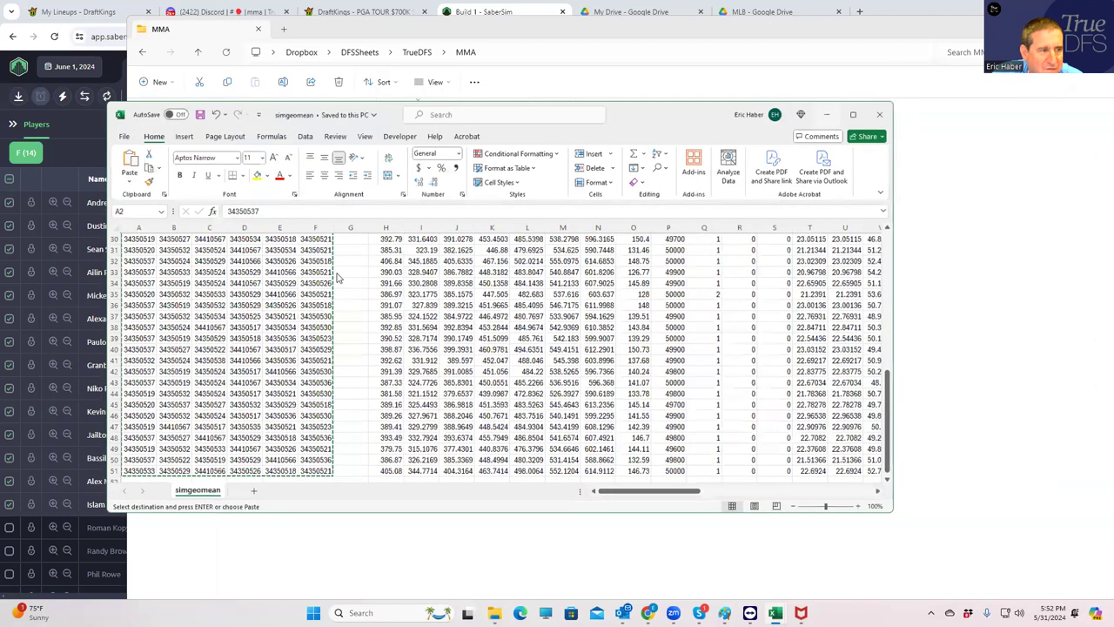
# Copy the Default50 lineups A2:F51 and paste them at A102 in DupeTest1 v3.
pyautogui.hotkey('alt', 'F4')
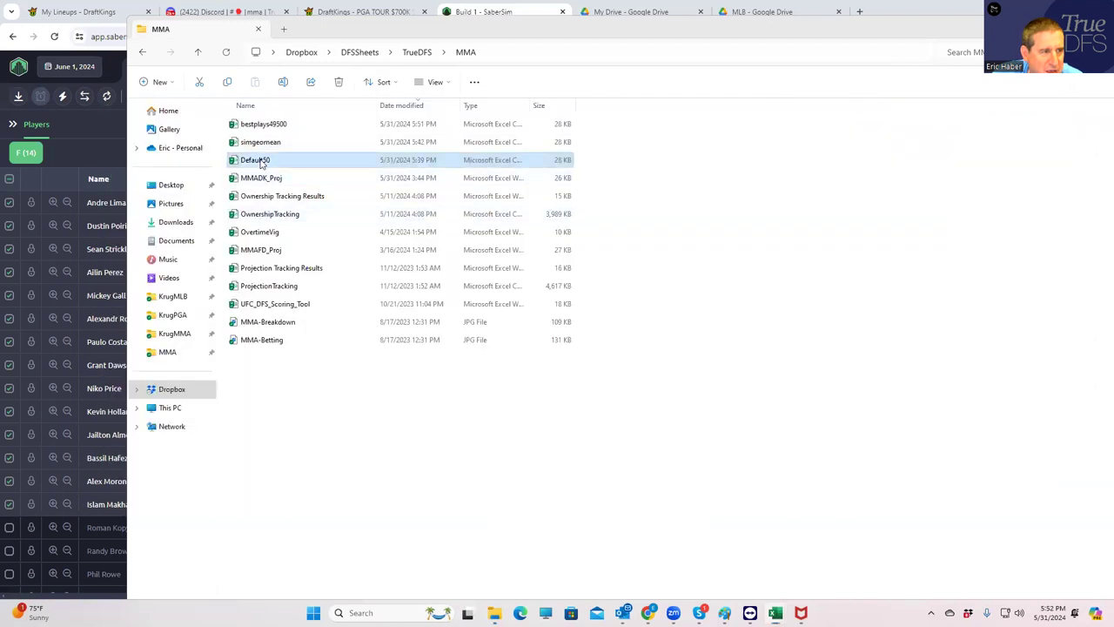
pyautogui.click(255, 160)
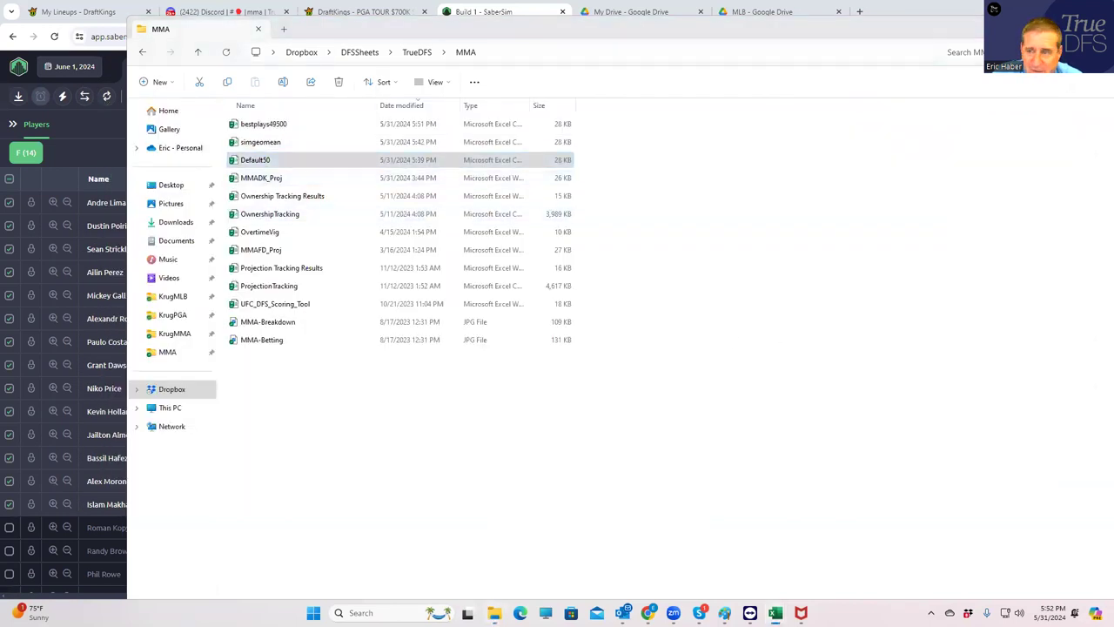
pyautogui.press('Return')
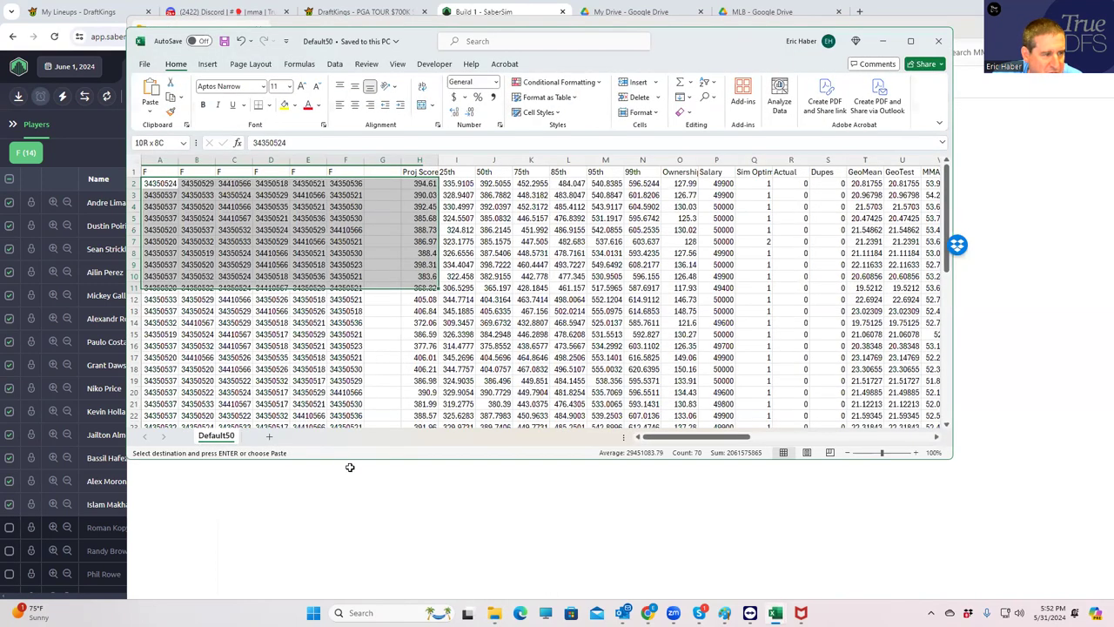
pyautogui.moveTo(350, 467); pyautogui.dragTo(348, 403)
pyautogui.hotkey('ctrl', 'c')
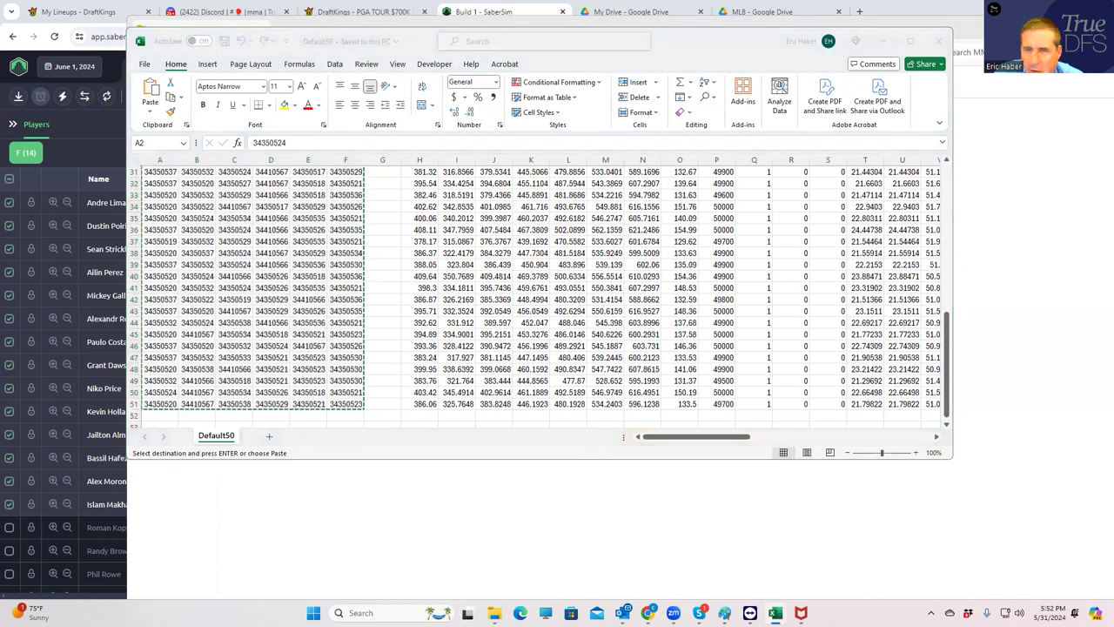
pyautogui.hotkey('alt', 'Tab')
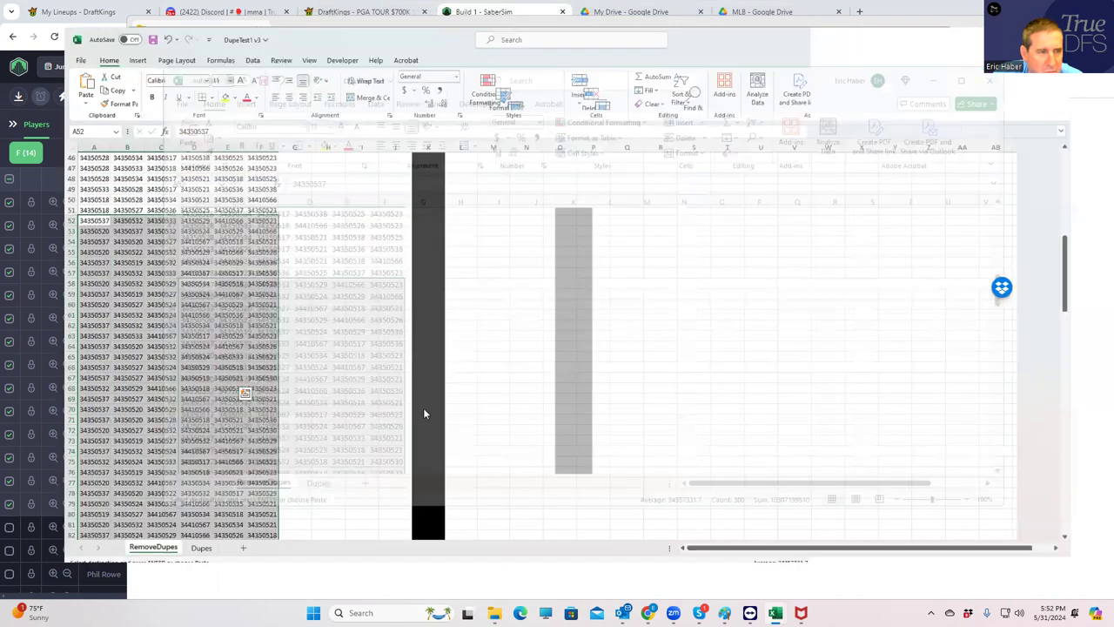
pyautogui.scroll(-11, 94, 454)
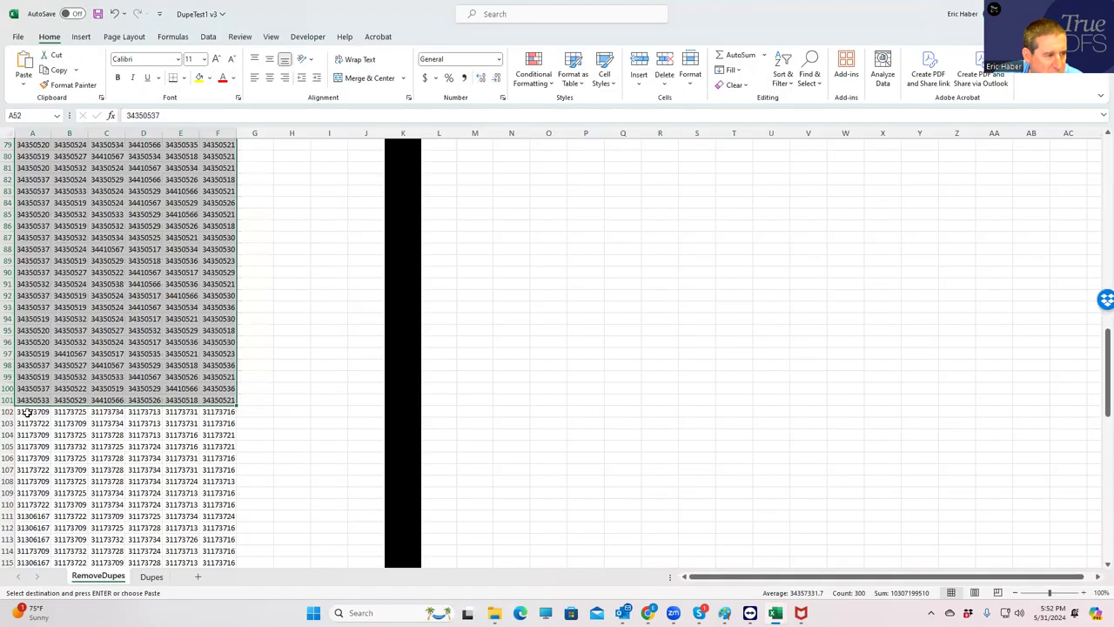
pyautogui.click(32, 411)
pyautogui.hotkey('ctrl', 'v')
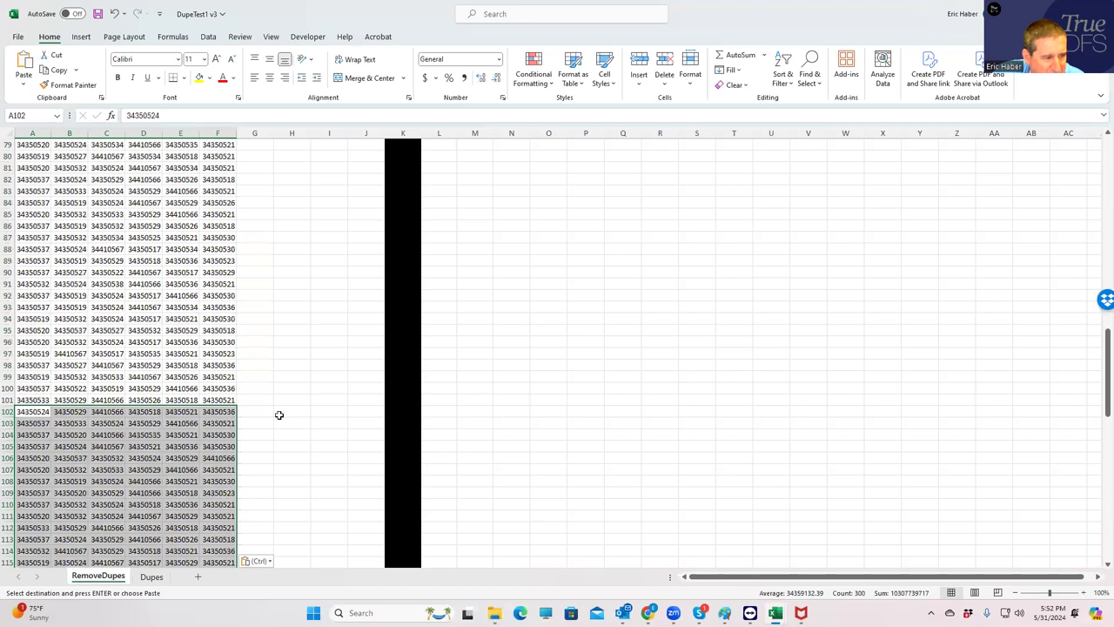
# Clear the leftover old lineup rows 152–154.
pyautogui.scroll(-8, 305, 434)
pyautogui.scroll(-9, 305, 433)
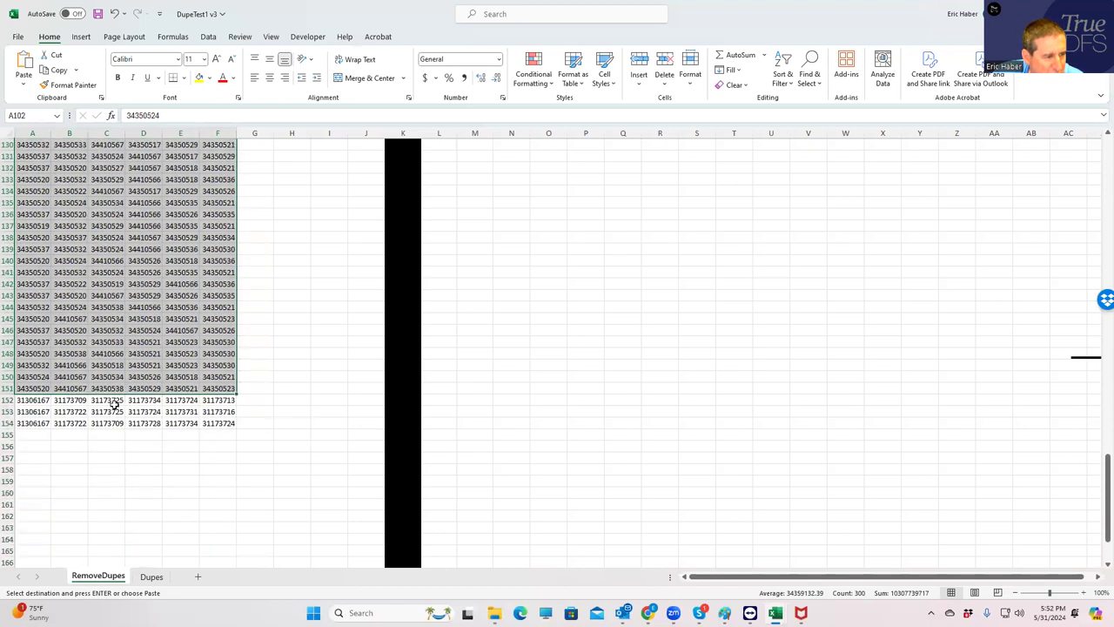
pyautogui.moveTo(26, 402); pyautogui.dragTo(226, 427)
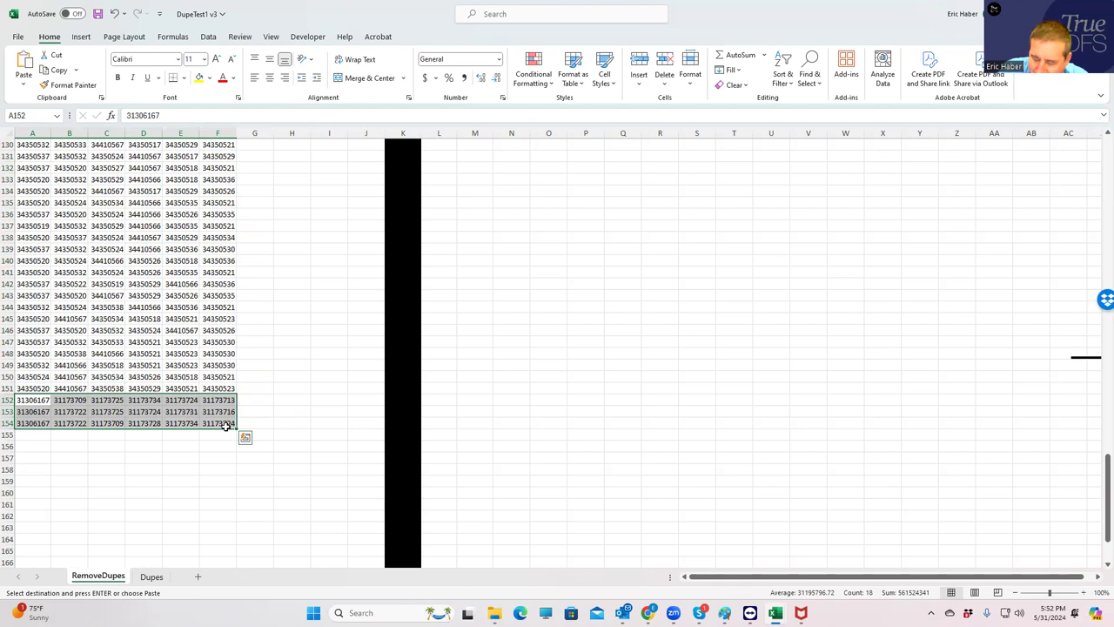
pyautogui.press('Delete')
pyautogui.click(244, 444)
# Run Remove Duplicate Lineups and view the 17 duplicates on the Dupes sheet.
pyautogui.scroll(11, 274, 330)
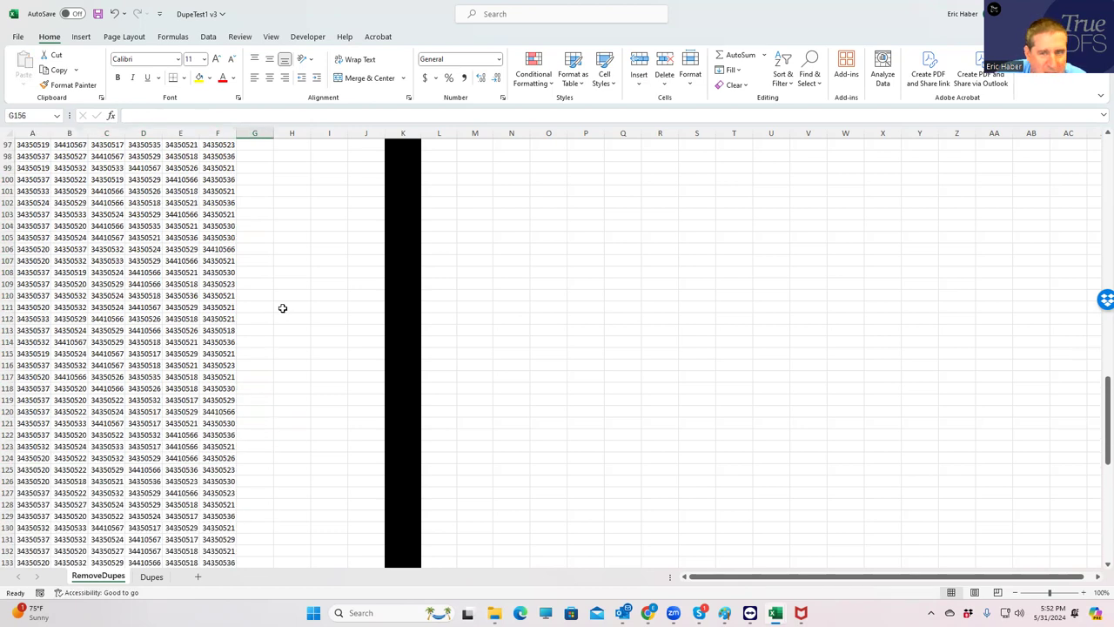
pyautogui.scroll(20, 283, 308)
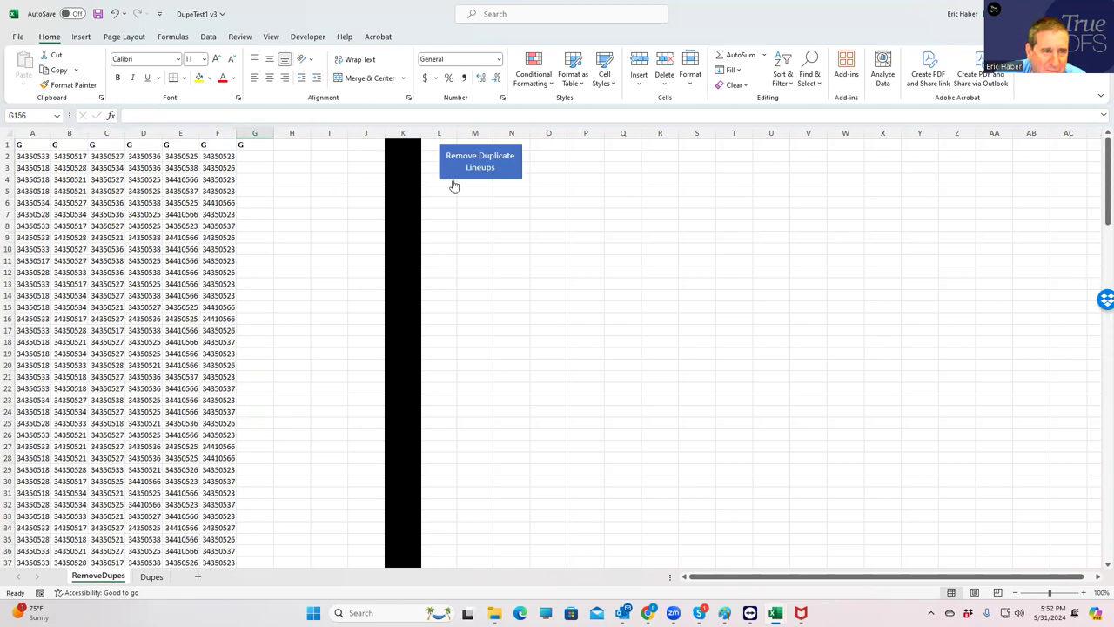
pyautogui.click(469, 168)
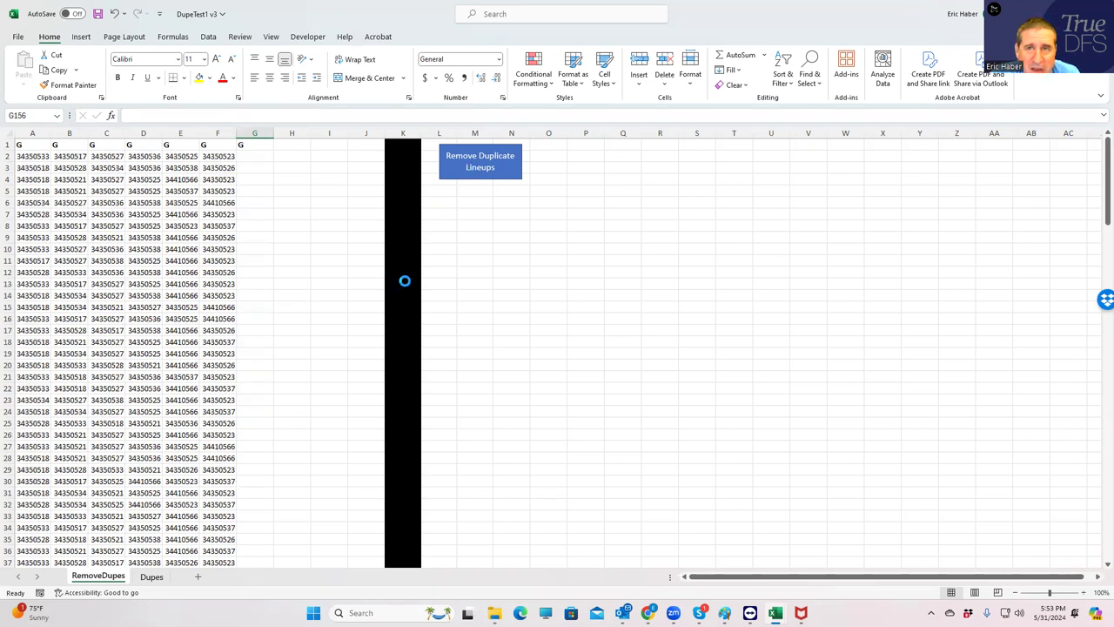
pyautogui.click(158, 578)
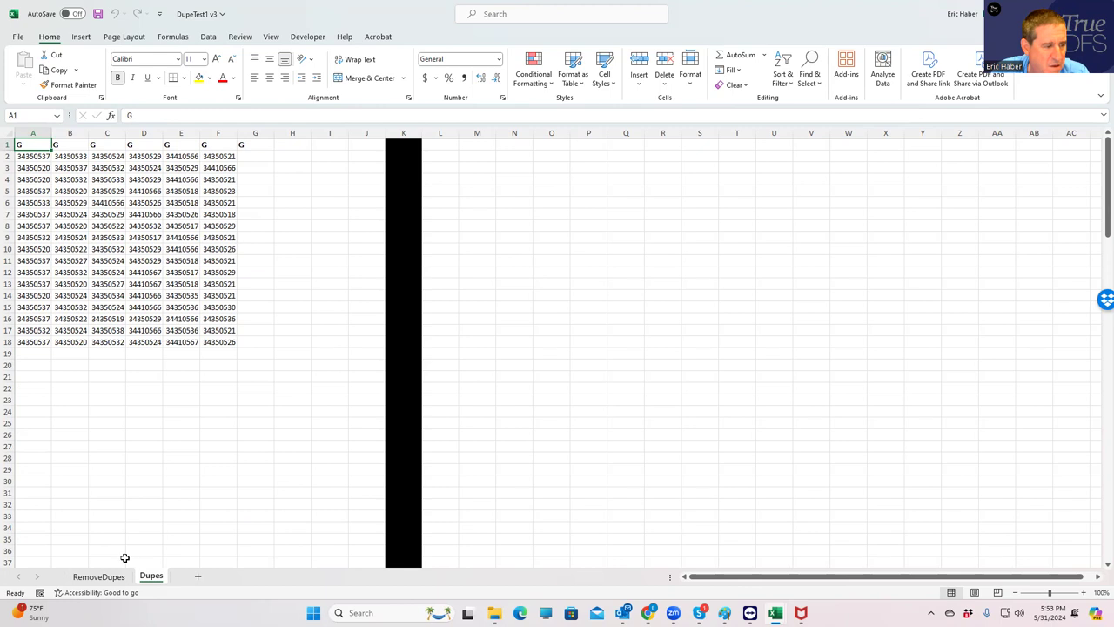
# Copy the 133 de-duplicated lineups from the RemoveDupes sheet.
pyautogui.click(99, 576)
pyautogui.scroll(-20, 319, 406)
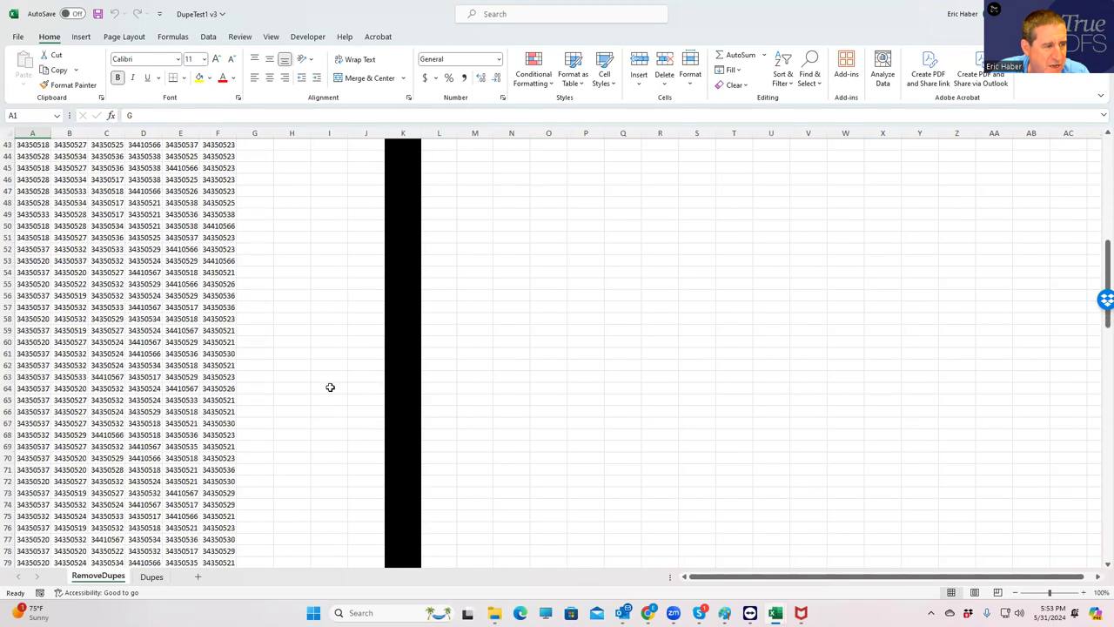
pyautogui.scroll(-7, 330, 385)
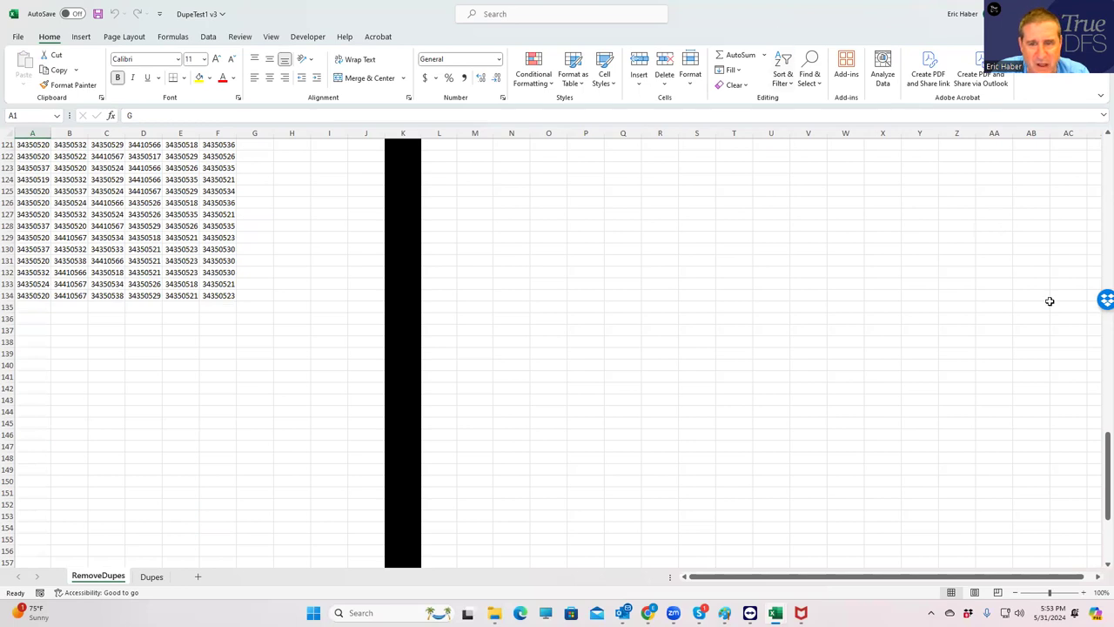
pyautogui.moveTo(1099, 459); pyautogui.dragTo(1096, 149)
pyautogui.moveTo(33, 157); pyautogui.dragTo(221, 547)
pyautogui.hotkey('ctrl', 'c')
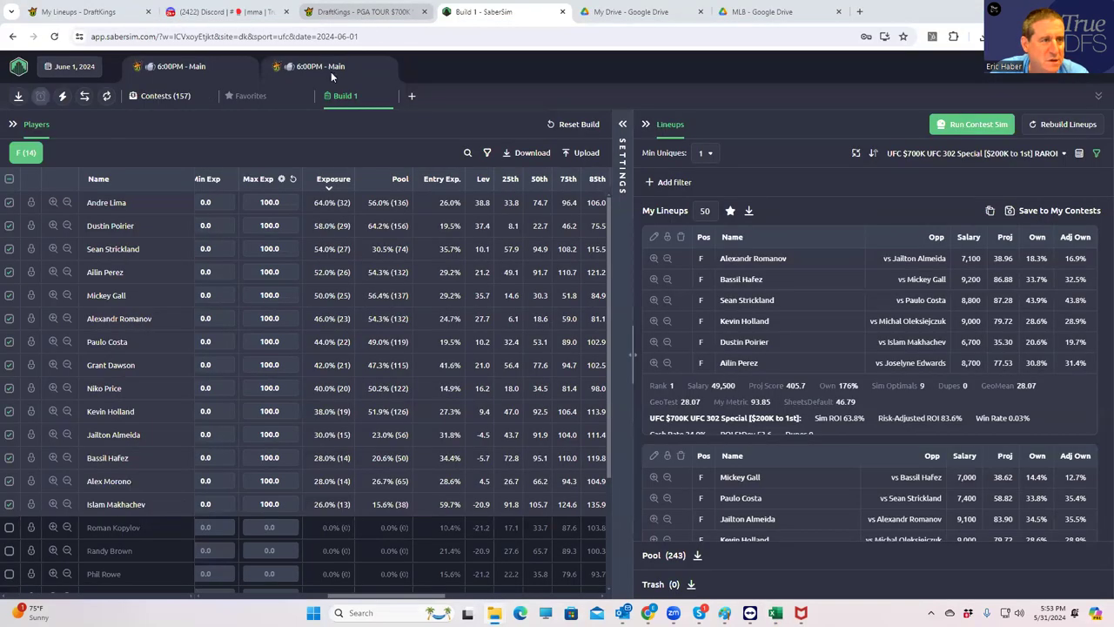
# Download the DraftKings entries CSV for the MMA Classic 06/01 6:00 pm slate (157 entries).
pyautogui.click(363, 12)
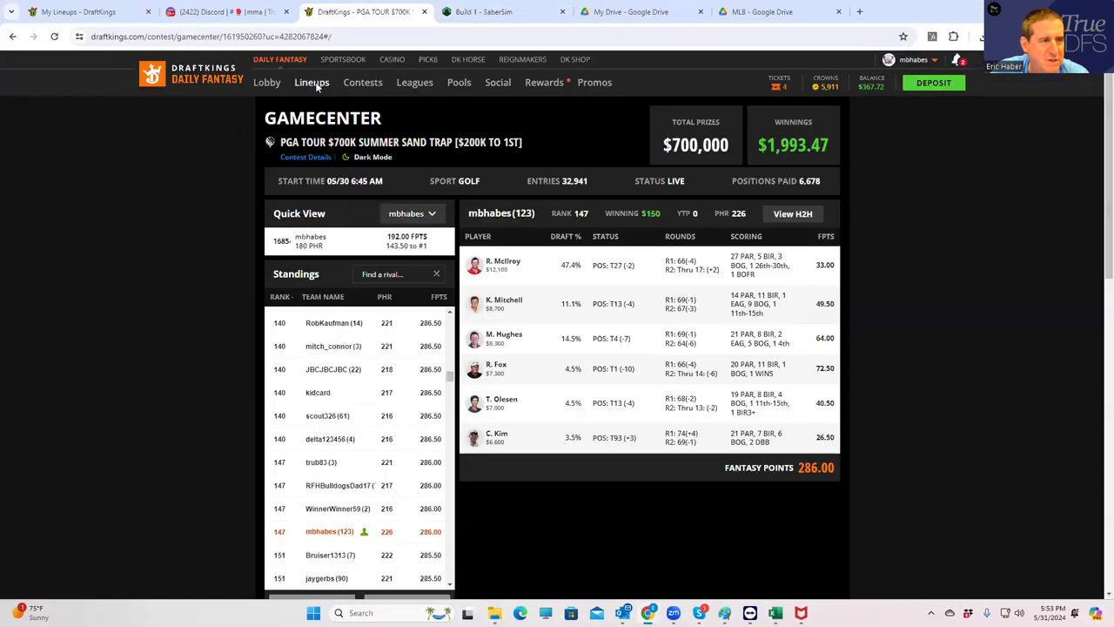
pyautogui.click(315, 83)
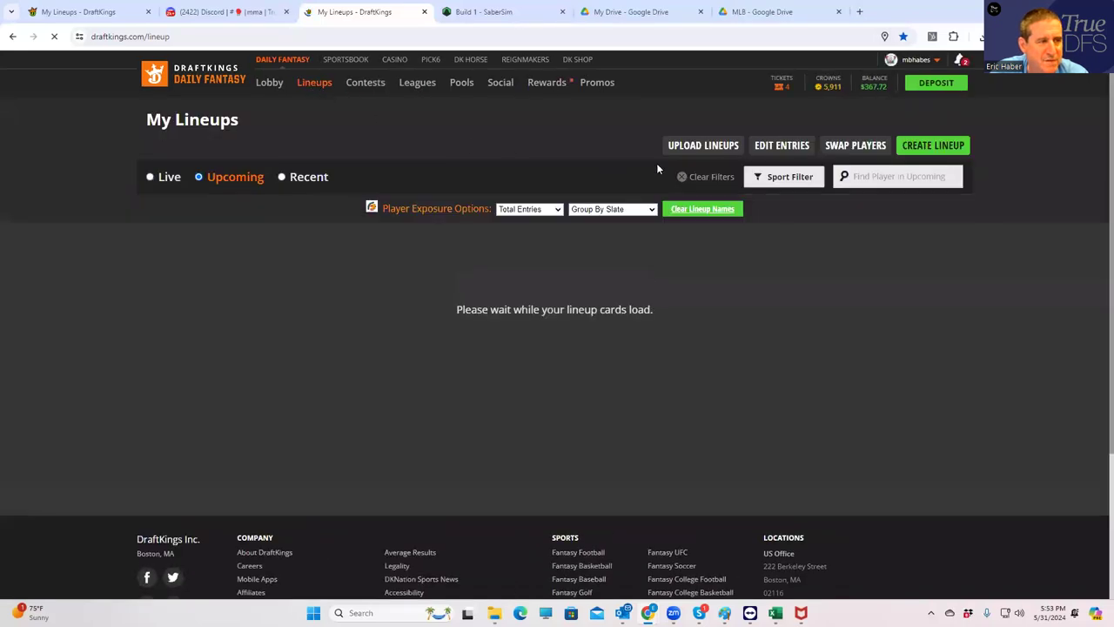
pyautogui.click(769, 153)
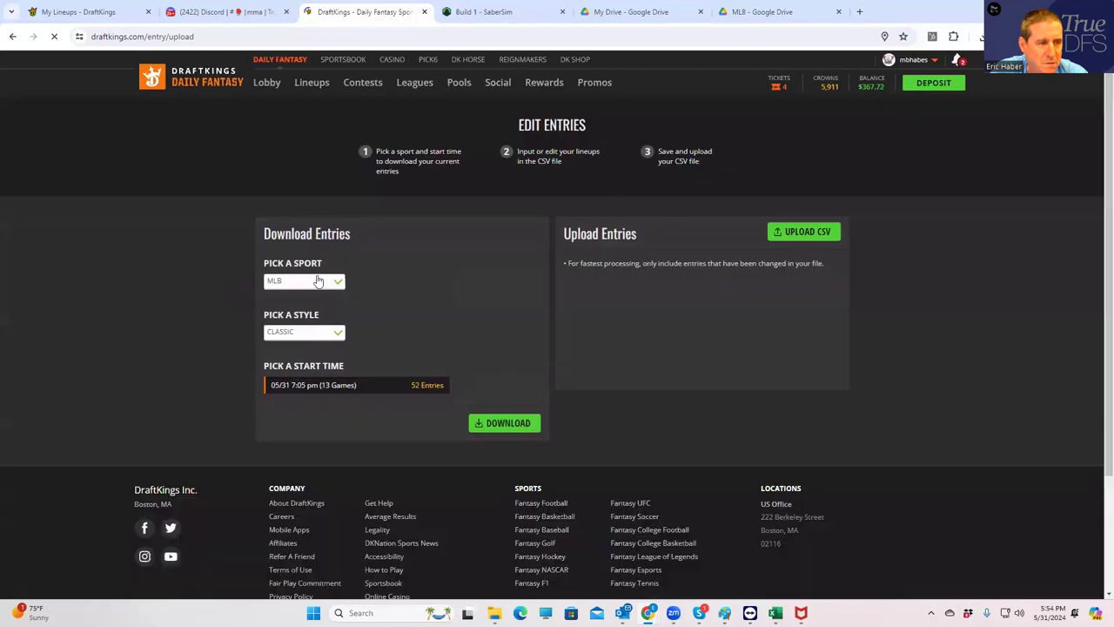
pyautogui.click(318, 281)
pyautogui.click(288, 312)
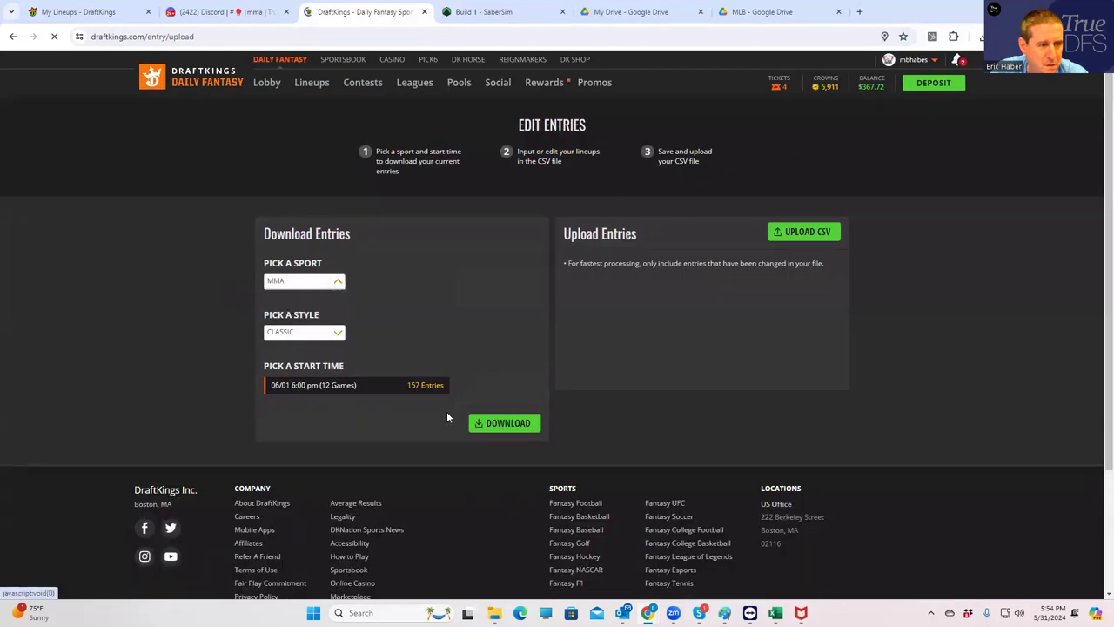
pyautogui.click(501, 424)
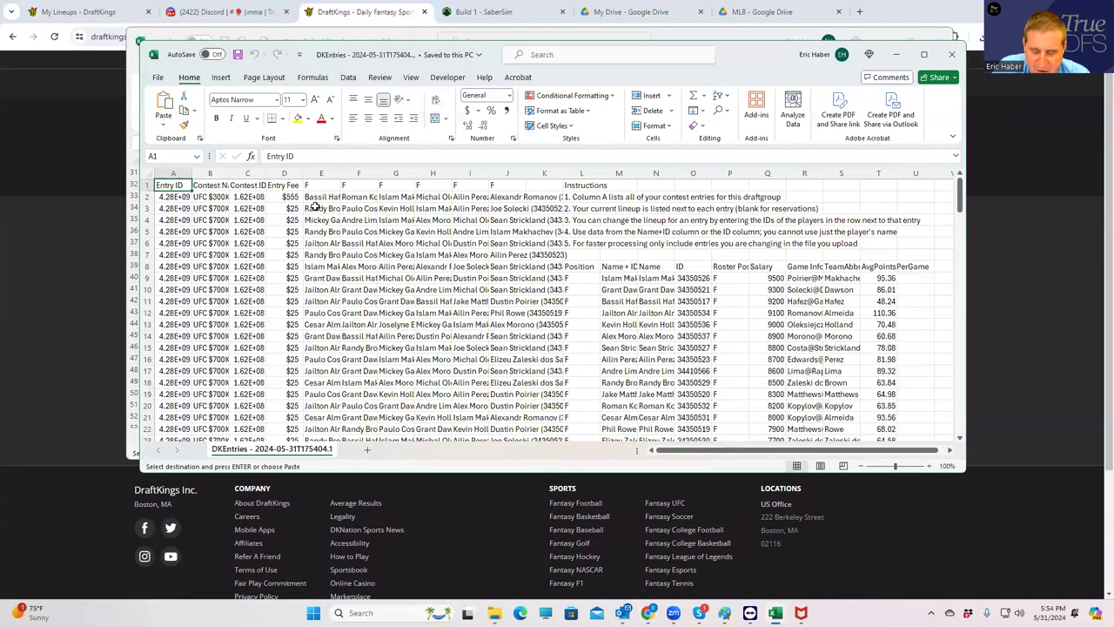
# Paste the SaberSim player-ID lineups into the DKEntries entry rows starting at cell E3.
pyautogui.click(314, 206)
pyautogui.hotkey('ctrl', 'v')
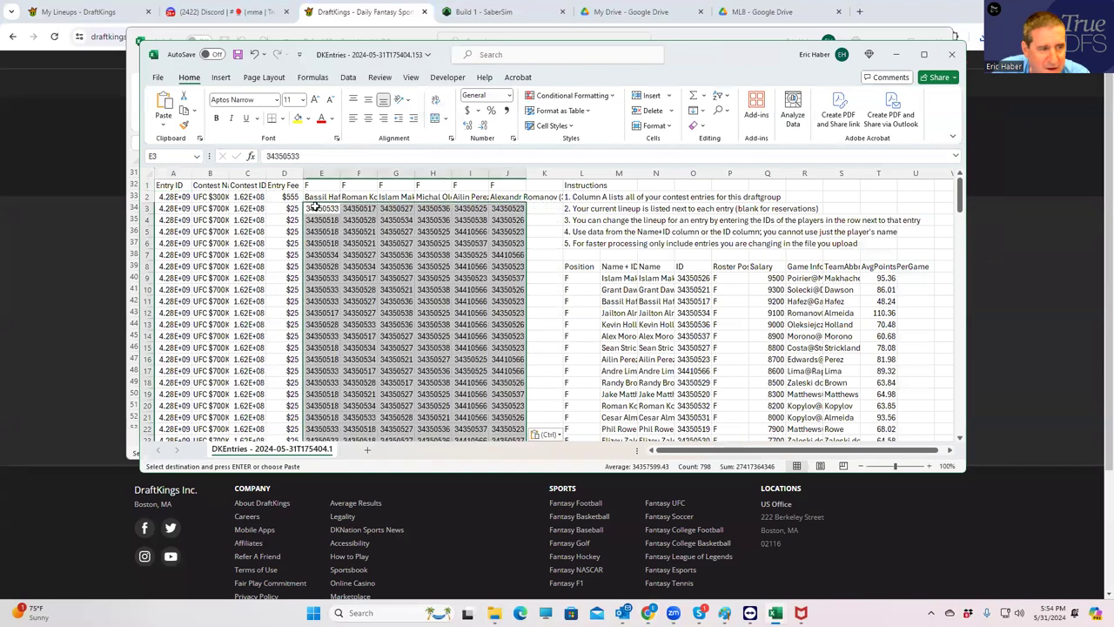
pyautogui.scroll(-20, 762, 279)
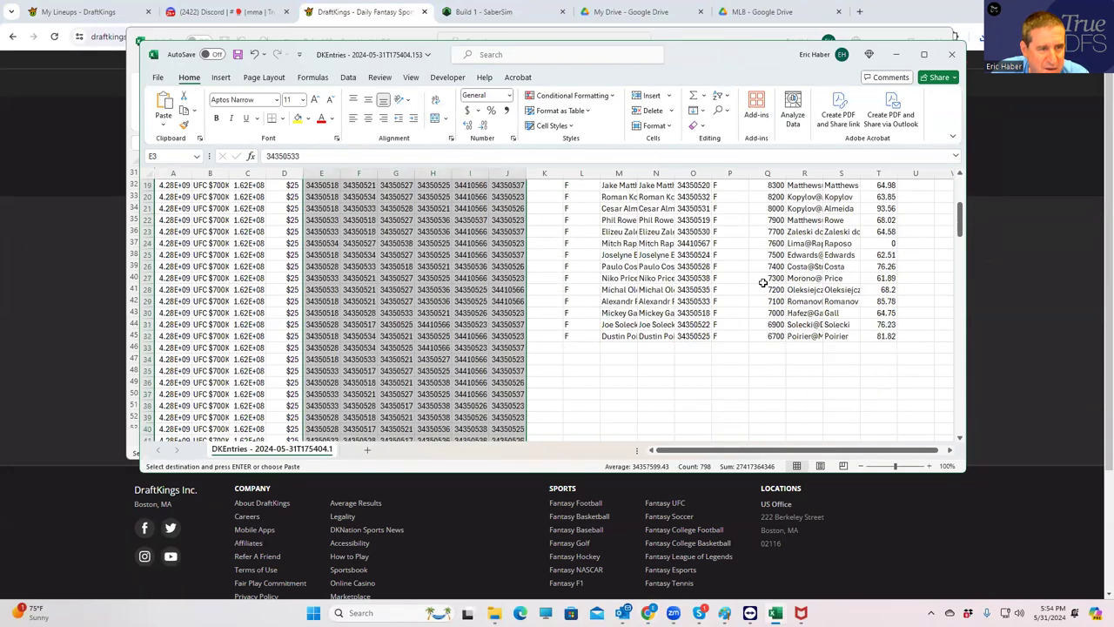
pyautogui.scroll(-18, 762, 282)
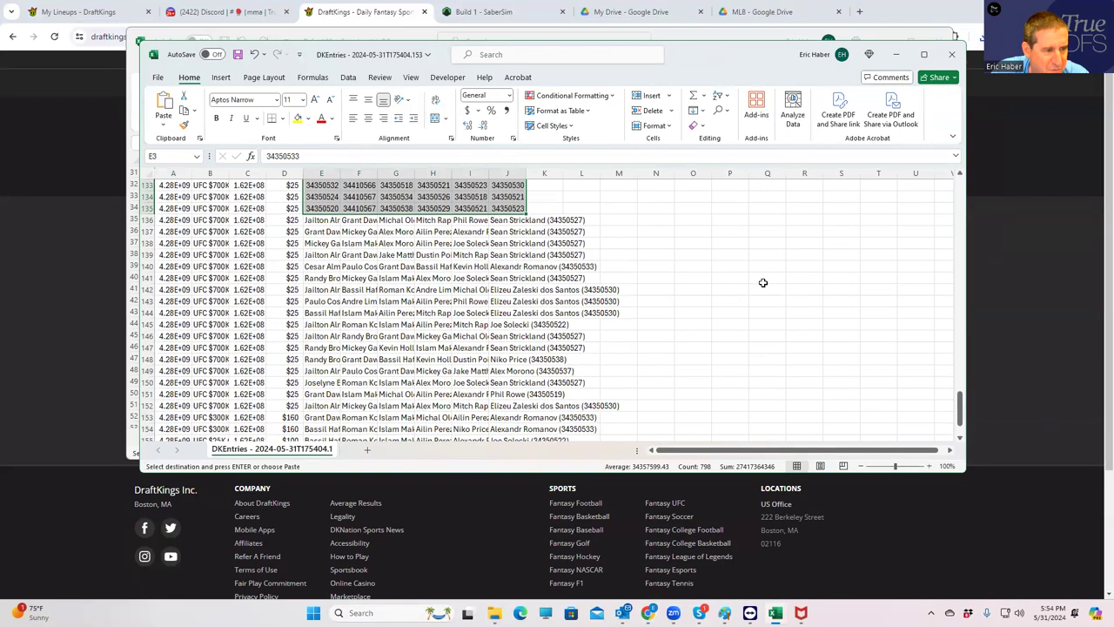
pyautogui.scroll(20, 763, 282)
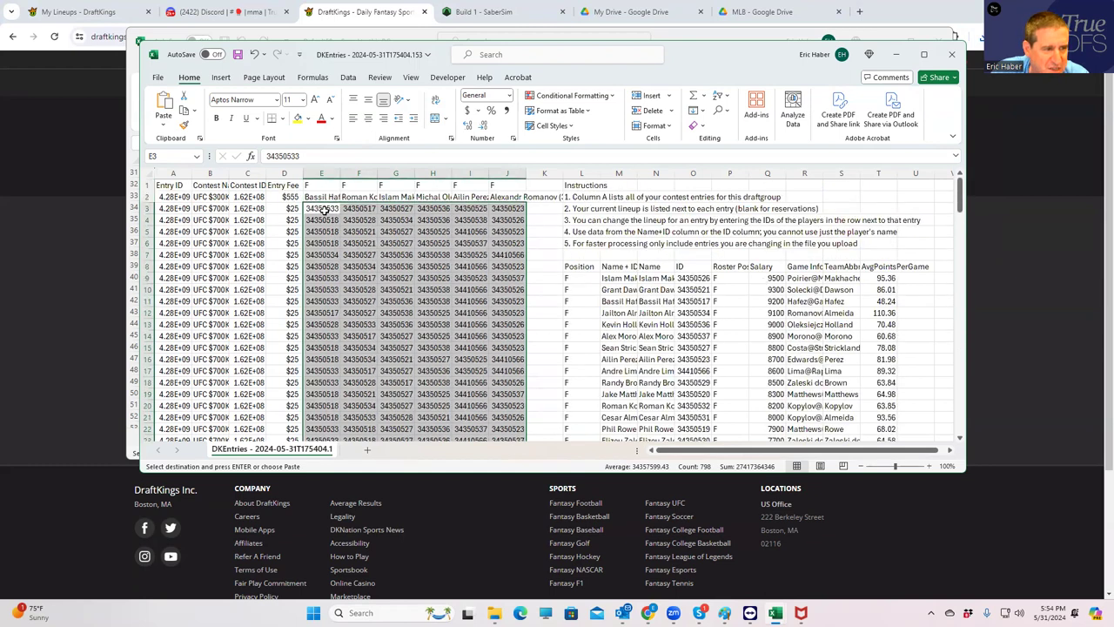
# Copy the E3:J19 ID lineups over the name rows starting at E136 and save the file.
pyautogui.moveTo(322, 208); pyautogui.dragTo(494, 405)
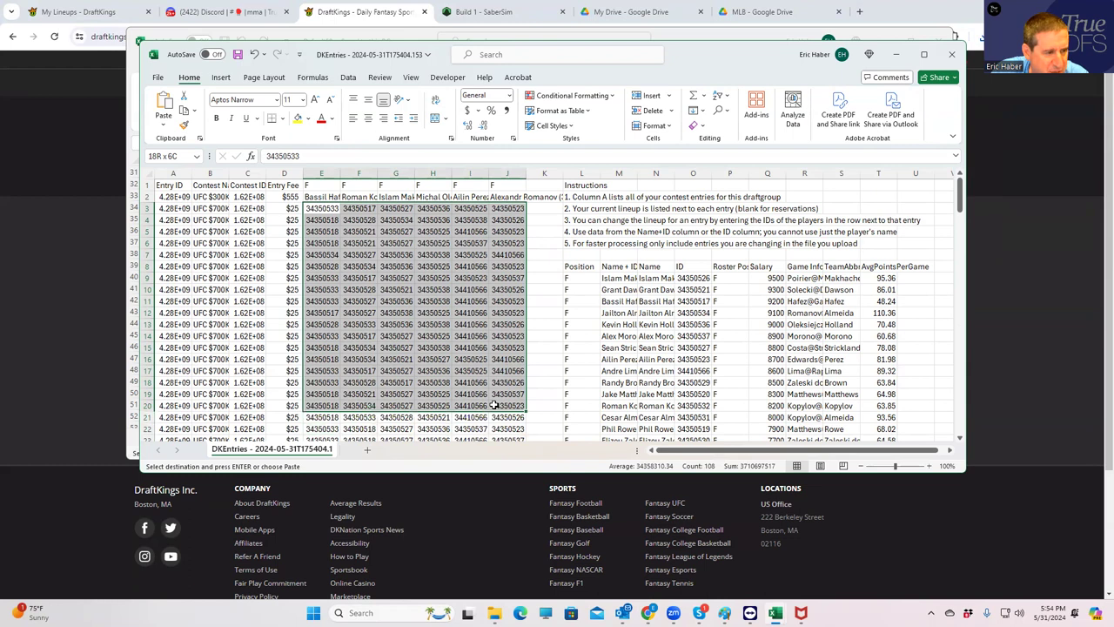
pyautogui.moveTo(493, 406); pyautogui.dragTo(500, 401)
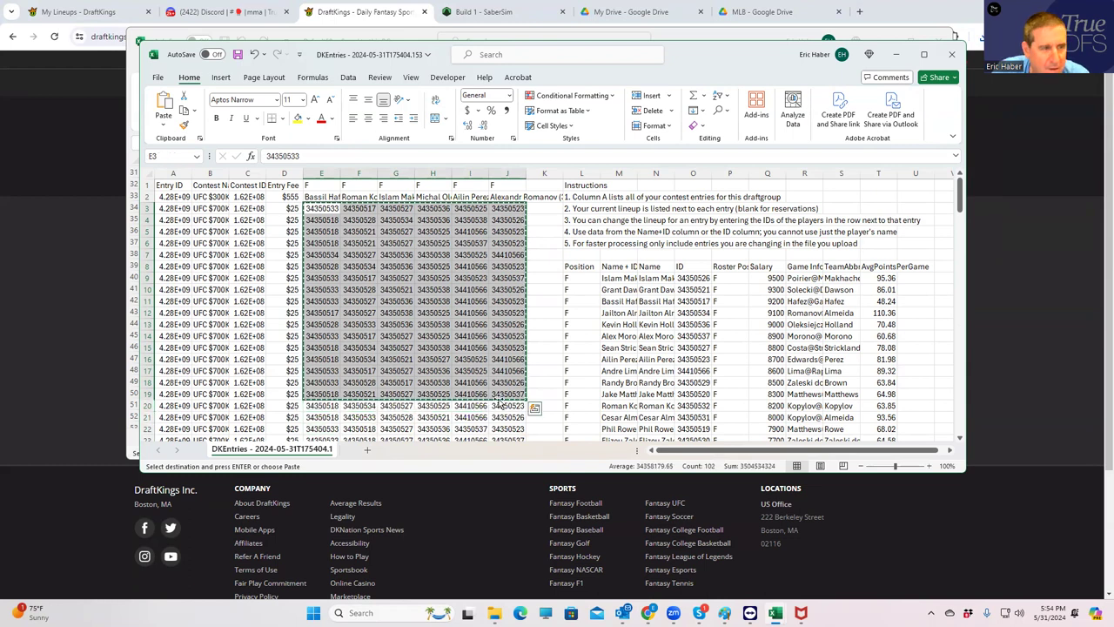
pyautogui.scroll(-2, 478, 383)
pyautogui.scroll(-20, 478, 385)
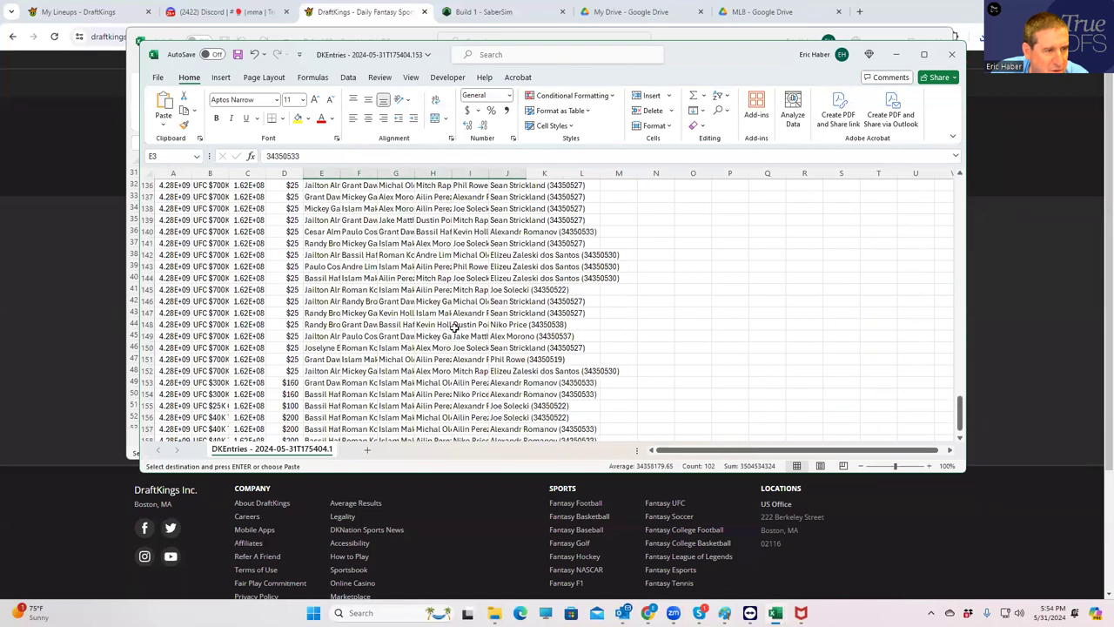
pyautogui.scroll(3, 455, 329)
pyautogui.click(319, 288)
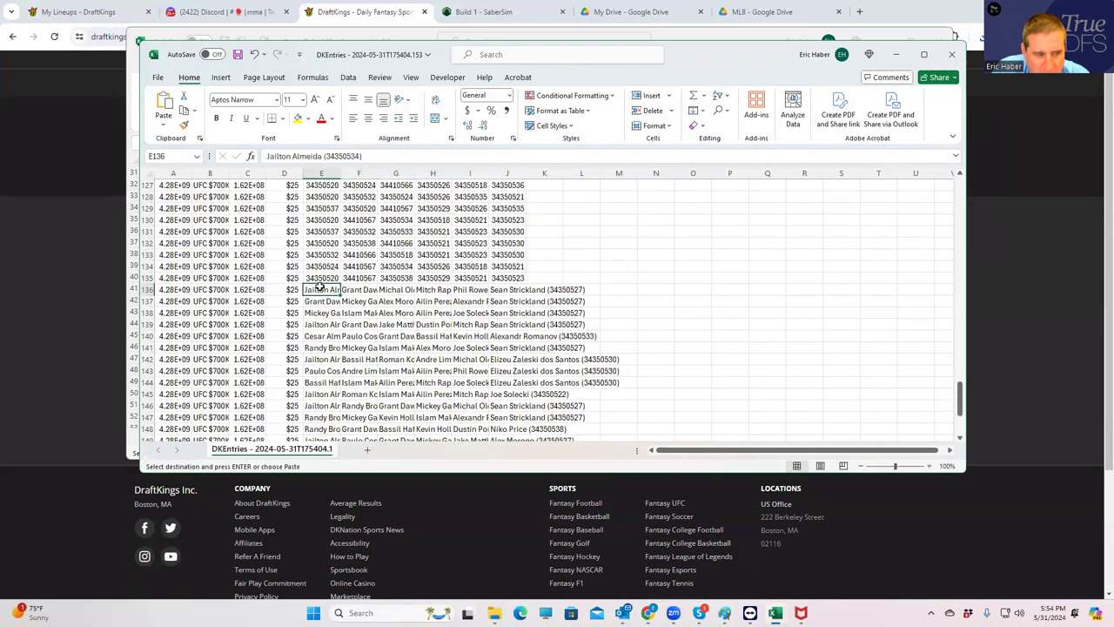
pyautogui.hotkey('ctrl', 'v')
pyautogui.scroll(-1, 603, 361)
pyautogui.scroll(-1, 603, 361)
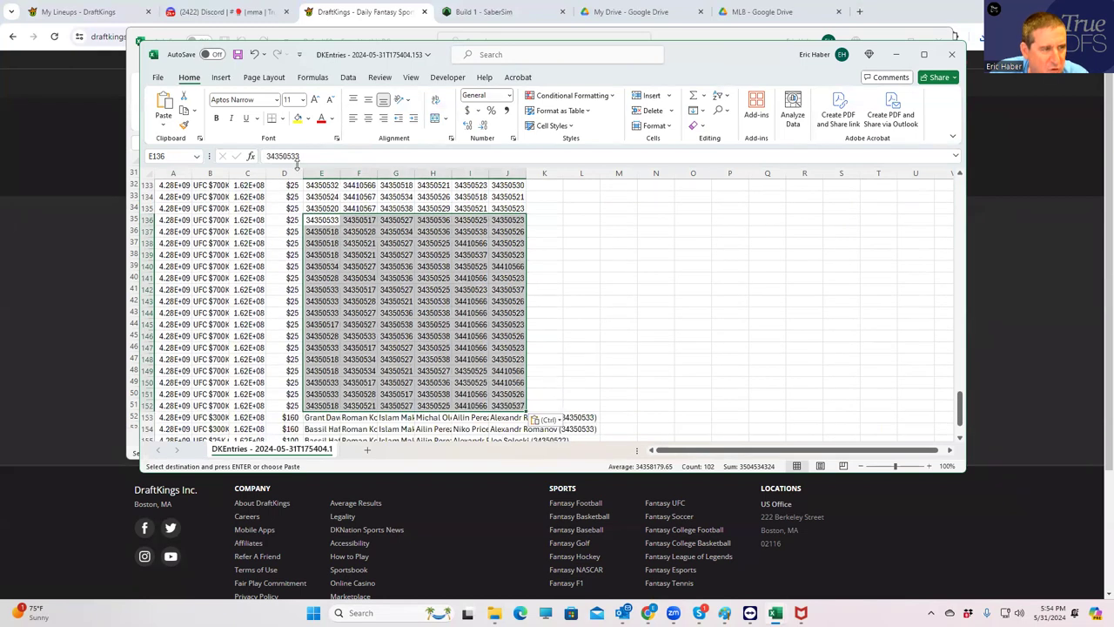
pyautogui.click(239, 54)
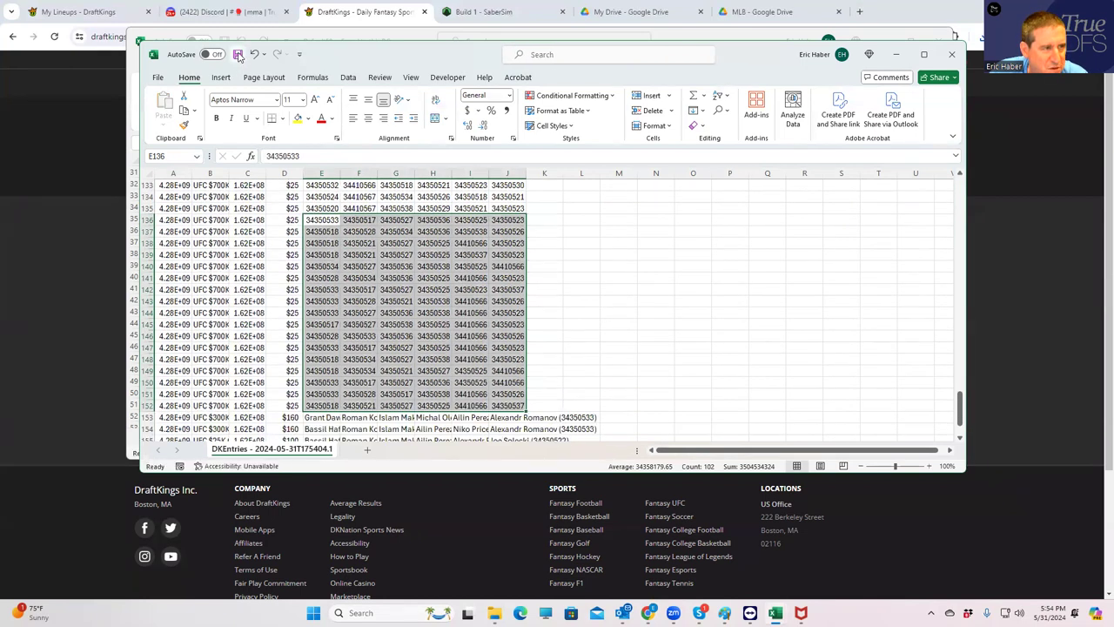
pyautogui.click(896, 54)
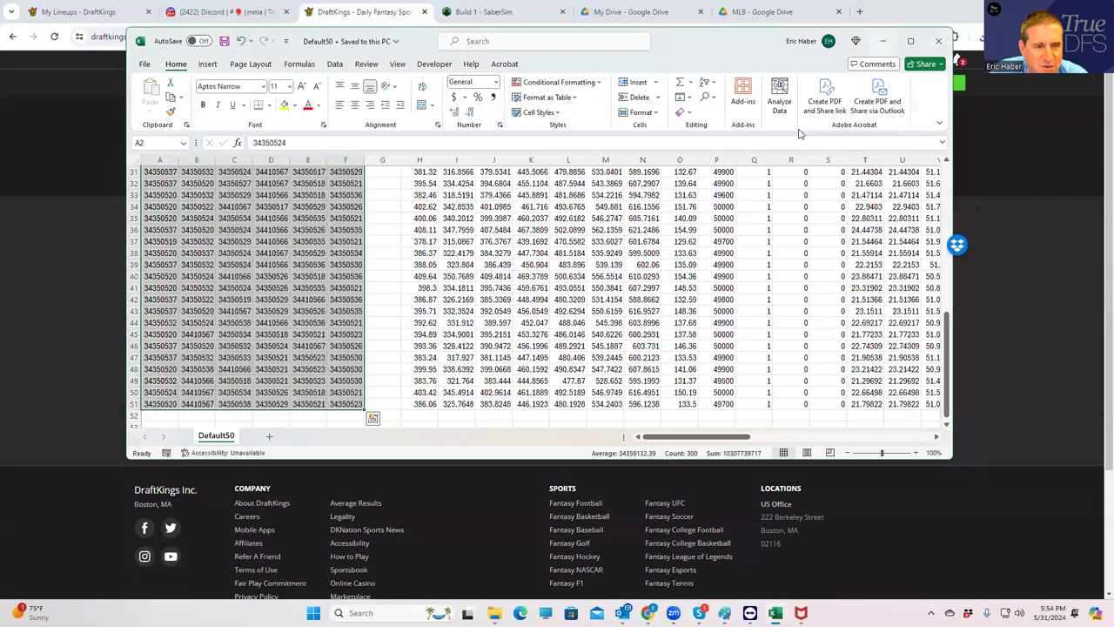
# Upload the edited DKEntries CSV from Downloads to update all 157 entries, then go to My Lineups.
pyautogui.hotkey('alt', 'Tab')
pyautogui.click(63, 193)
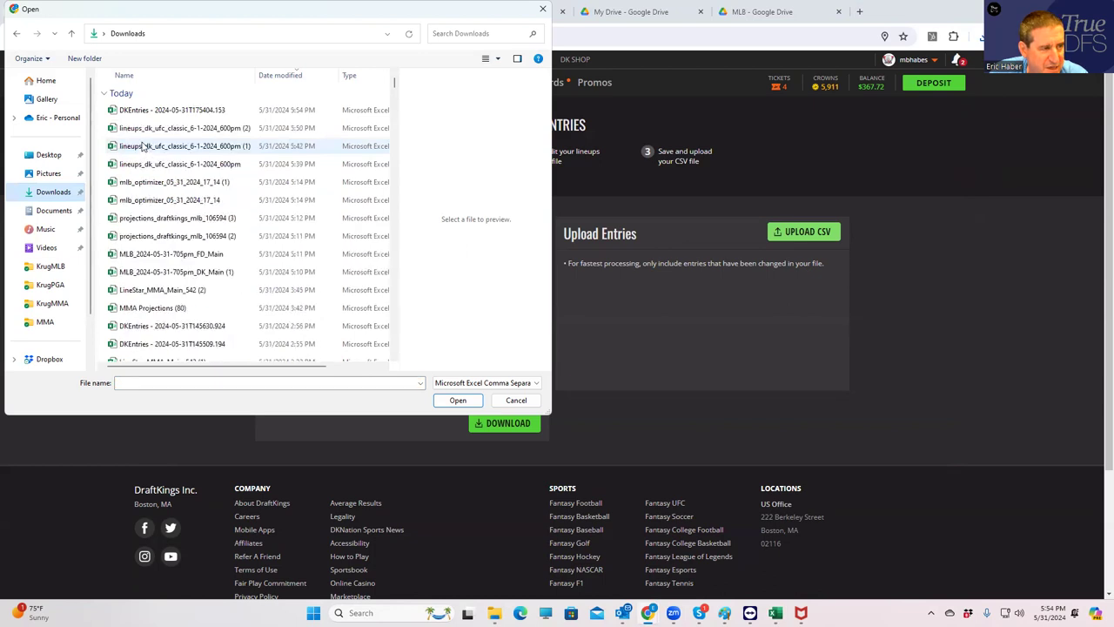
pyautogui.click(176, 110)
pyautogui.click(446, 401)
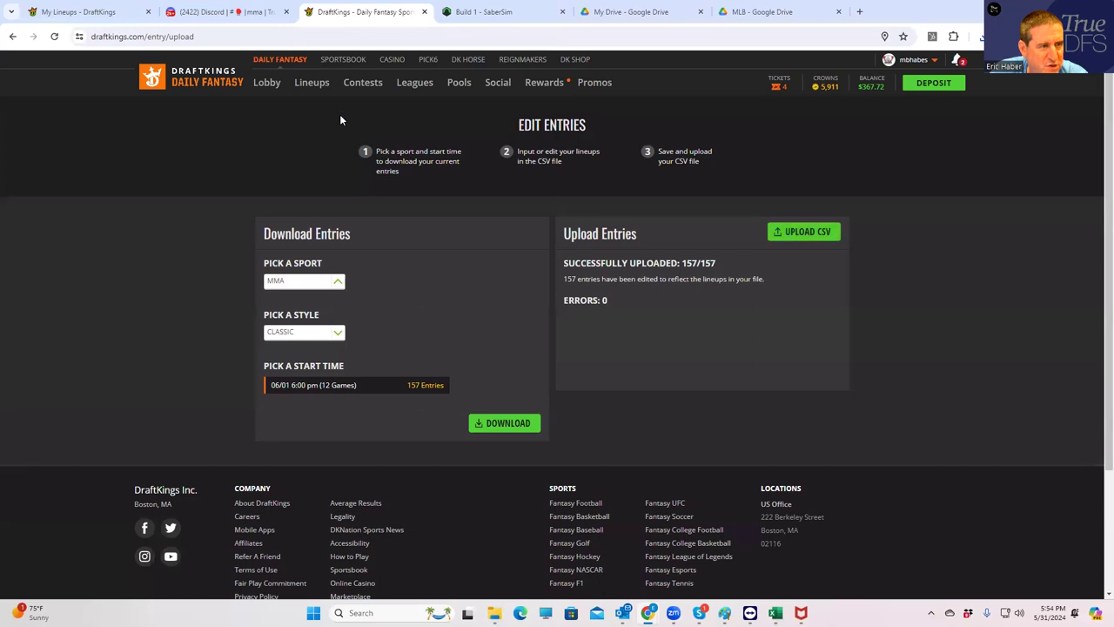
pyautogui.click(311, 82)
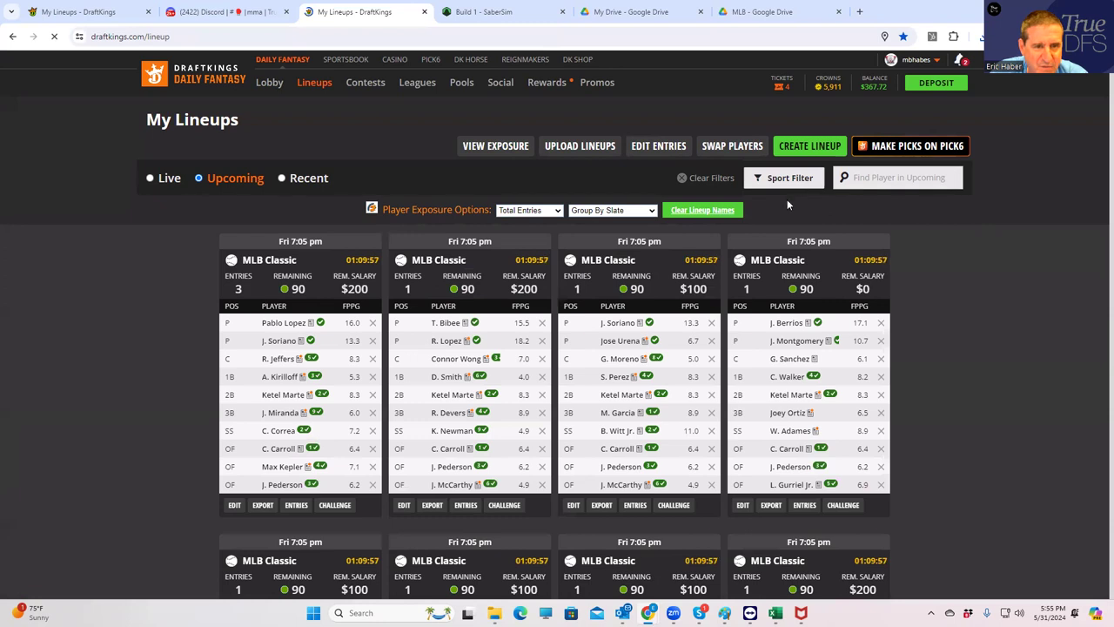
# Filter My Lineups to MMA Classic only, review the uploaded cards, then return to SaberSim Build 1.
pyautogui.click(787, 184)
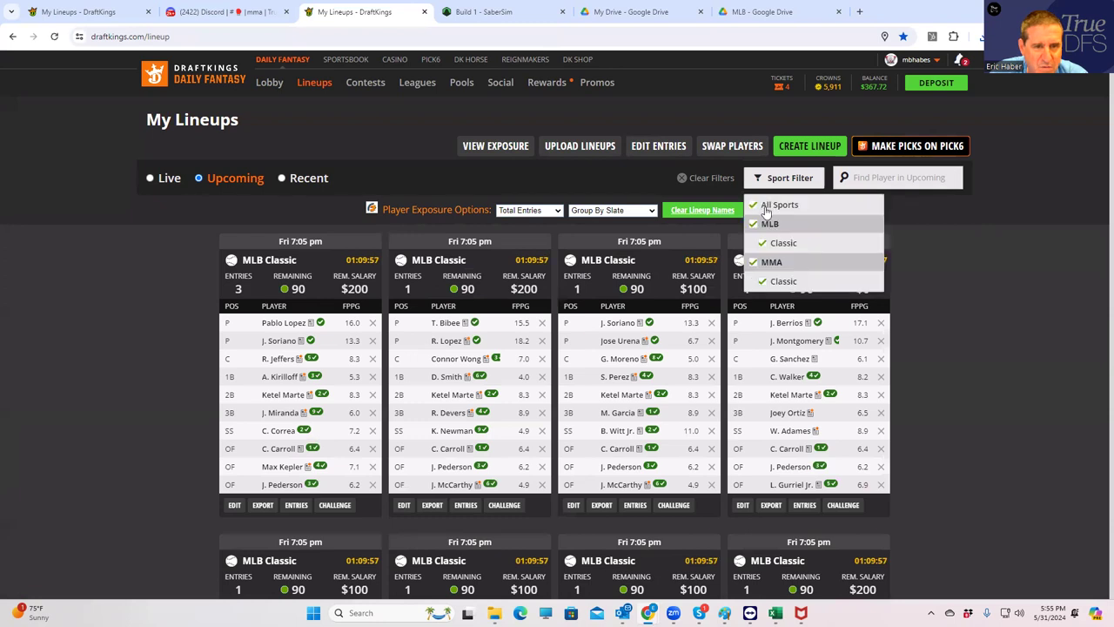
pyautogui.click(754, 205)
pyautogui.click(763, 281)
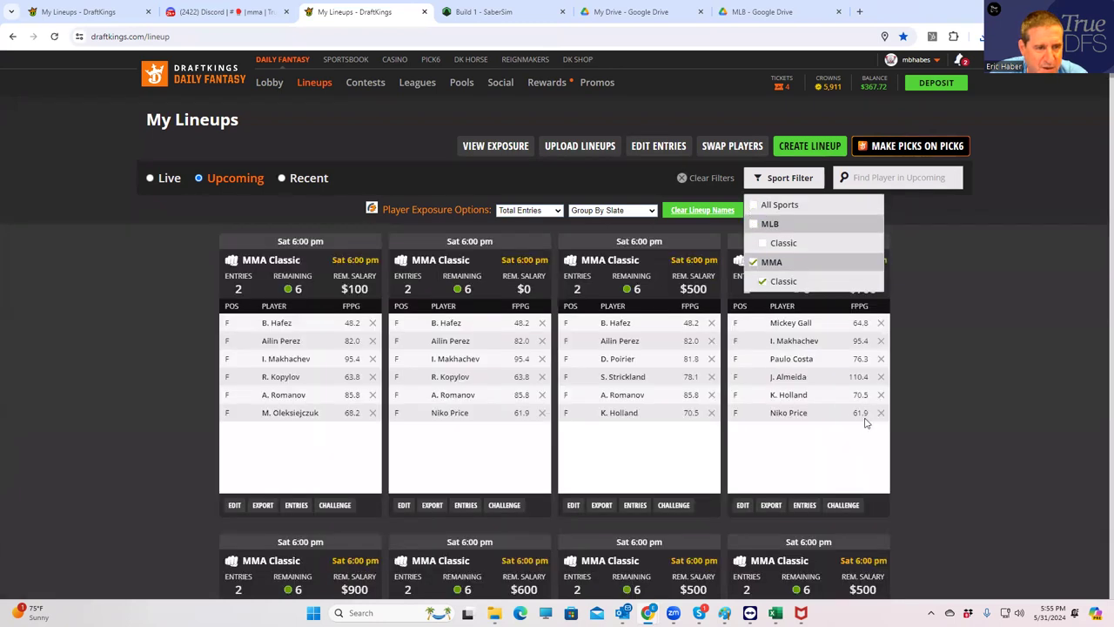
pyautogui.scroll(-5, 472, 398)
pyautogui.scroll(-15, 595, 423)
pyautogui.scroll(-4, 598, 423)
pyautogui.scroll(6, 598, 423)
pyautogui.scroll(5, 601, 416)
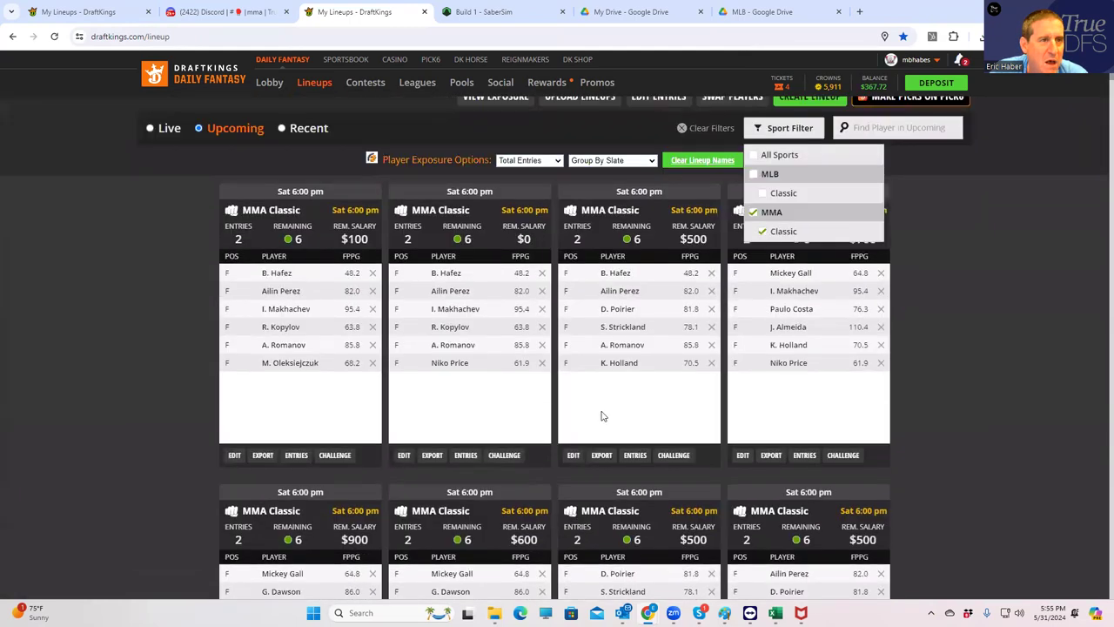
pyautogui.click(522, 12)
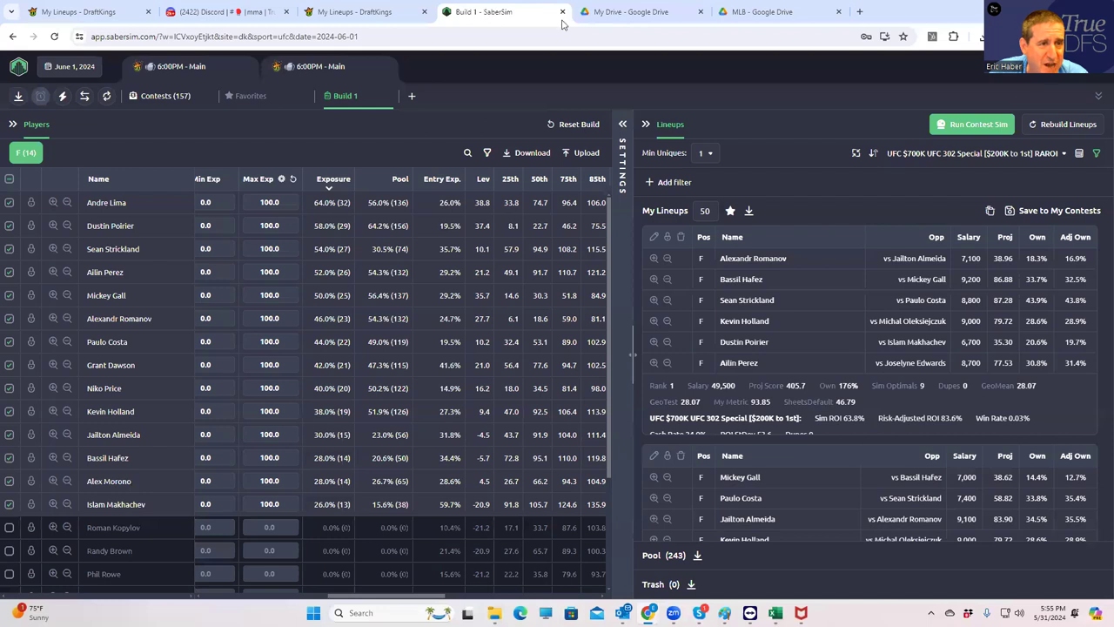
pyautogui.click(612, 16)
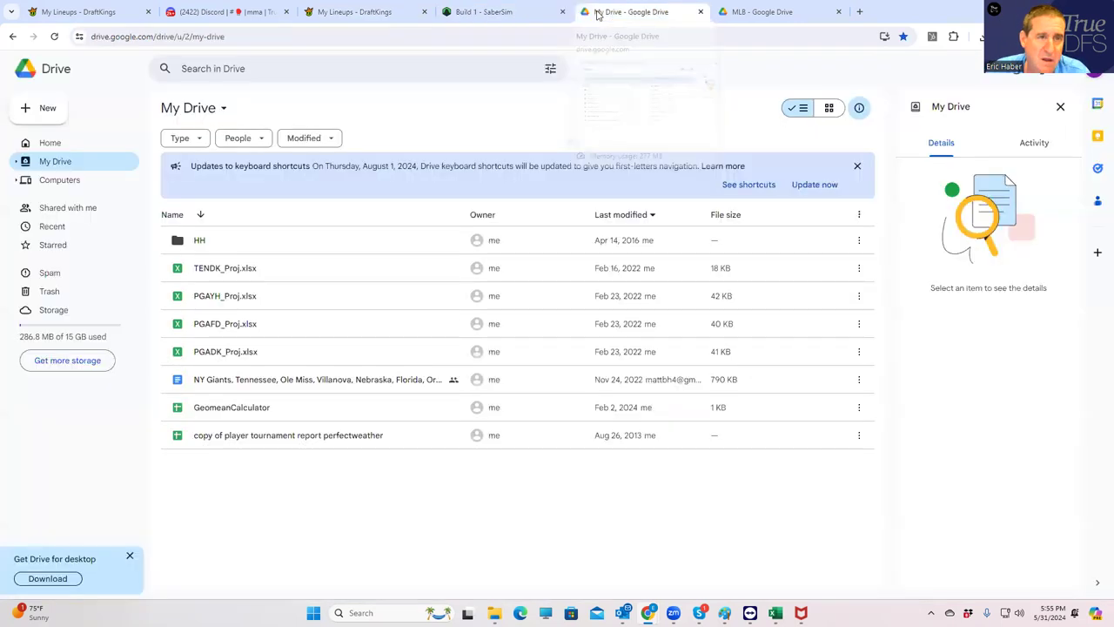
pyautogui.click(513, 13)
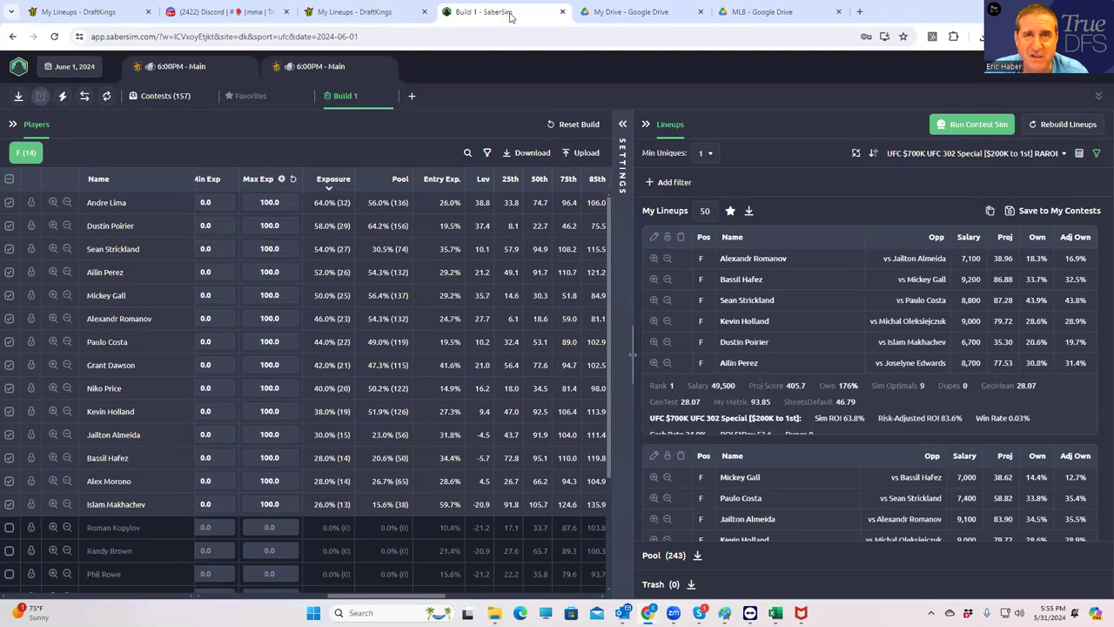
pyautogui.click(612, 15)
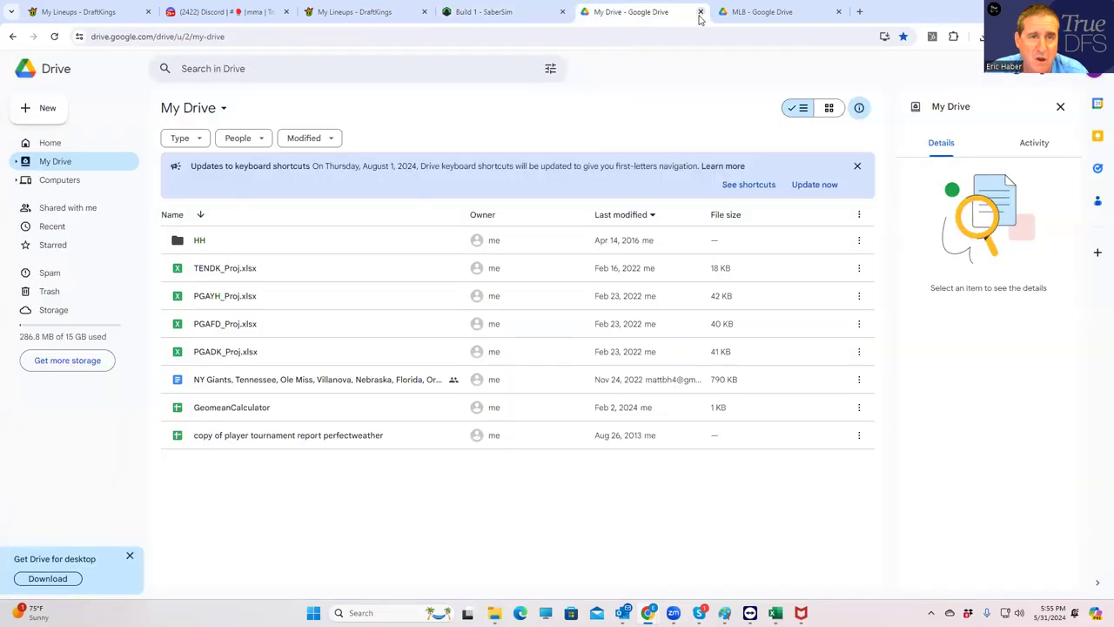
pyautogui.click(734, 17)
pyautogui.click(470, 16)
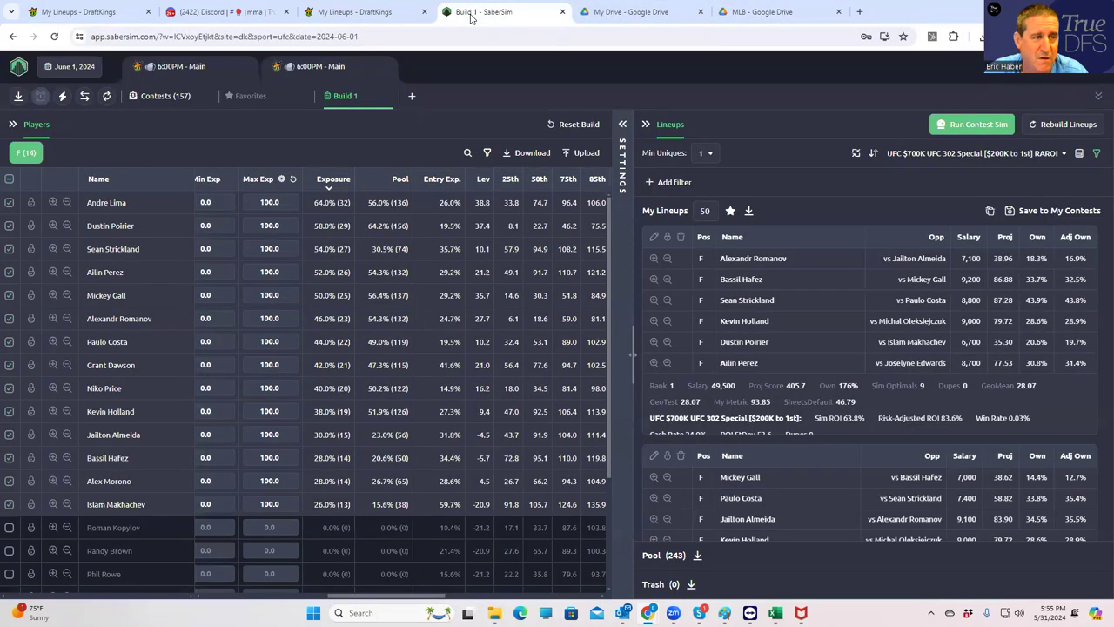